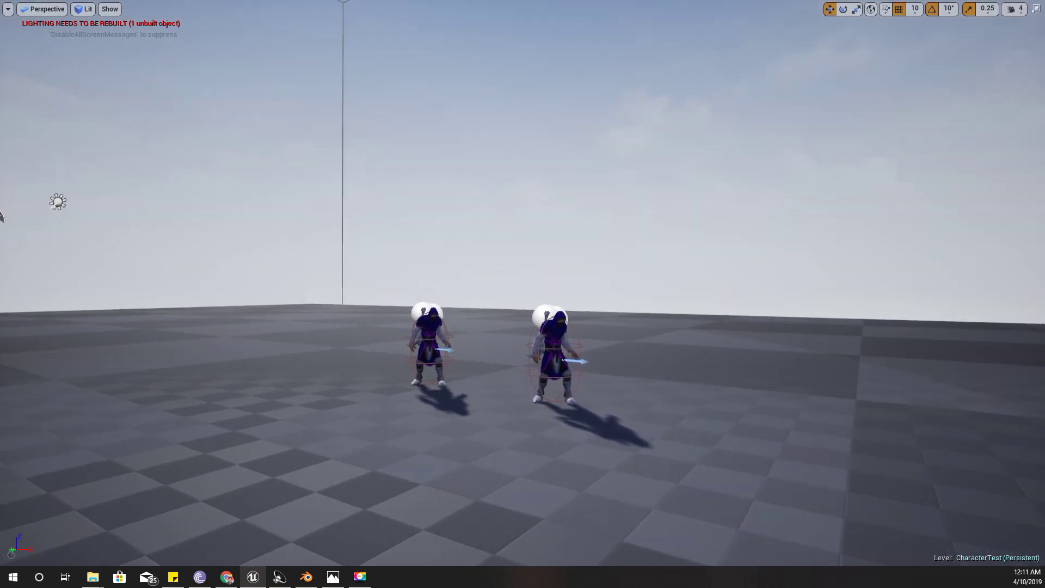
# Examine the two blue-hooded enemy characters standing in the CharacterTest level from several viewpoints
pyautogui.press('w')
pyautogui.press('a')
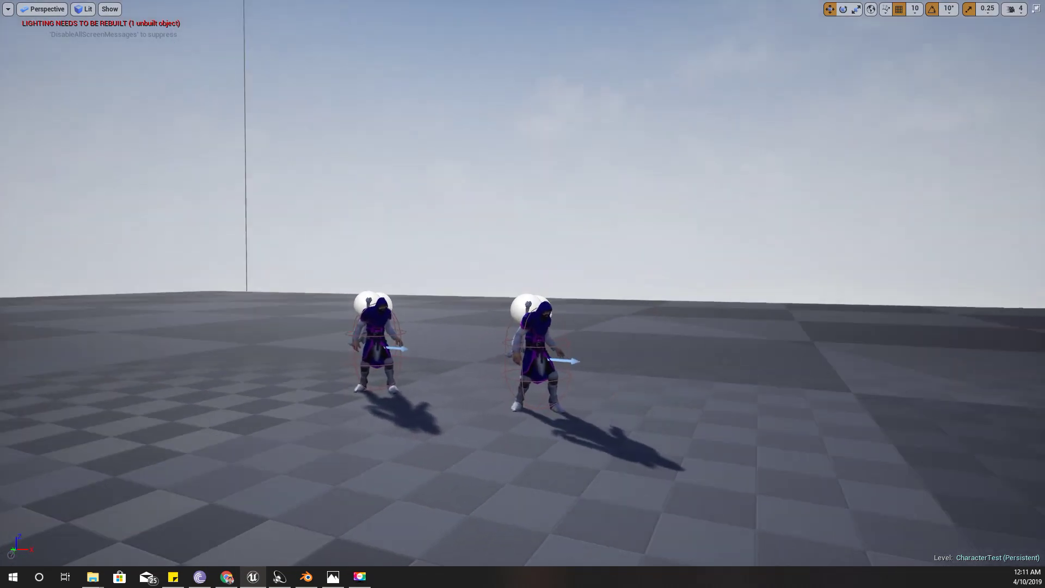
pyautogui.press('d')
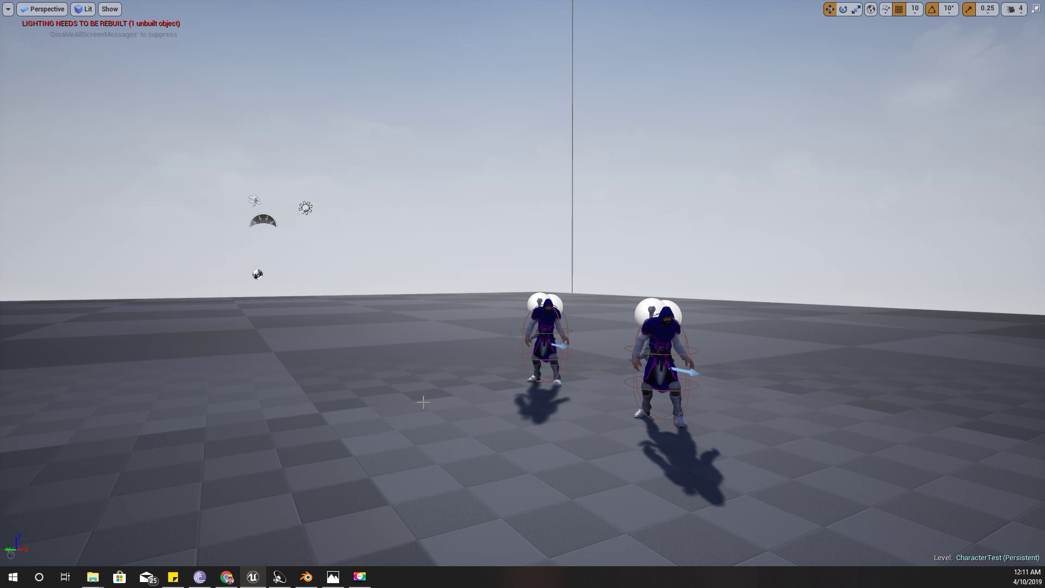
pyautogui.moveTo(421, 437); pyautogui.dragTo(428, 435, button='right')
pyautogui.press('a')
pyautogui.press('w')
pyautogui.moveTo(426, 436); pyautogui.dragTo(426, 434)
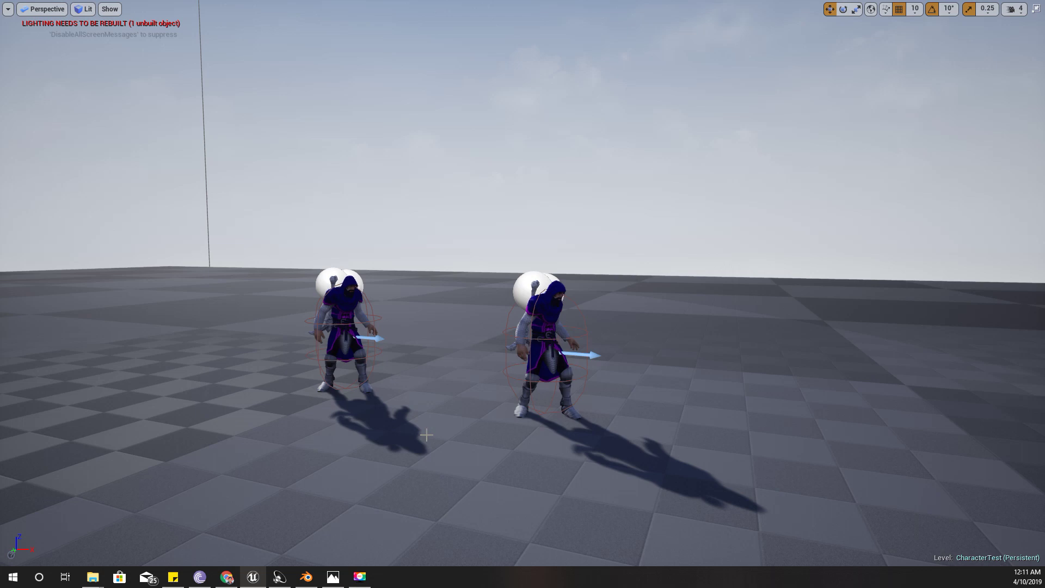
pyautogui.moveTo(426, 435); pyautogui.dragTo(426, 435, button='right')
pyautogui.press('d')
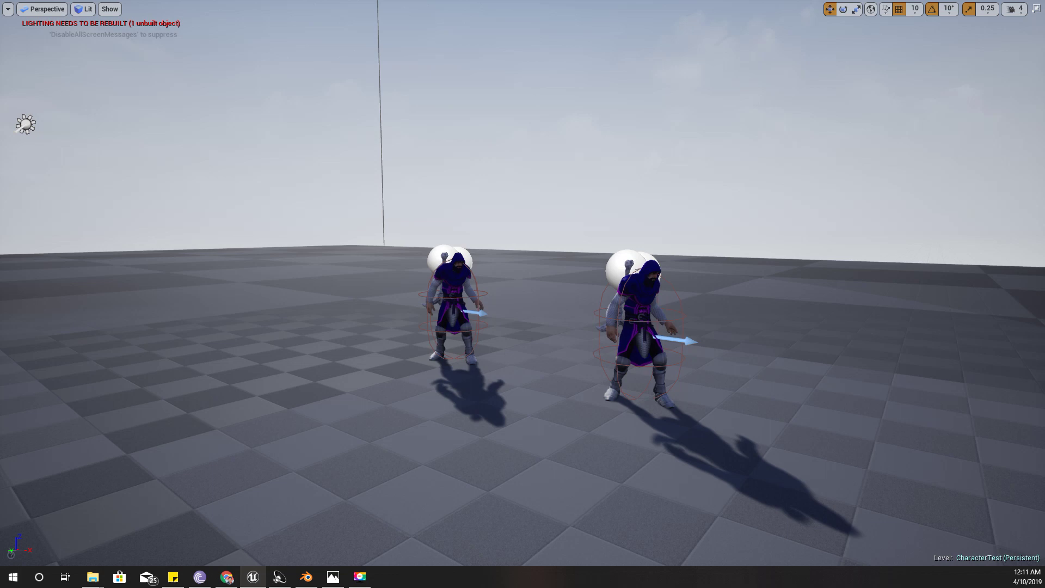
pyautogui.moveTo(402, 398); pyautogui.dragTo(412, 400, button='right')
# Play the level and move the red-hooded character up to the nearest enemy to engage it with the sword
pyautogui.hotkey('alt', 'p')
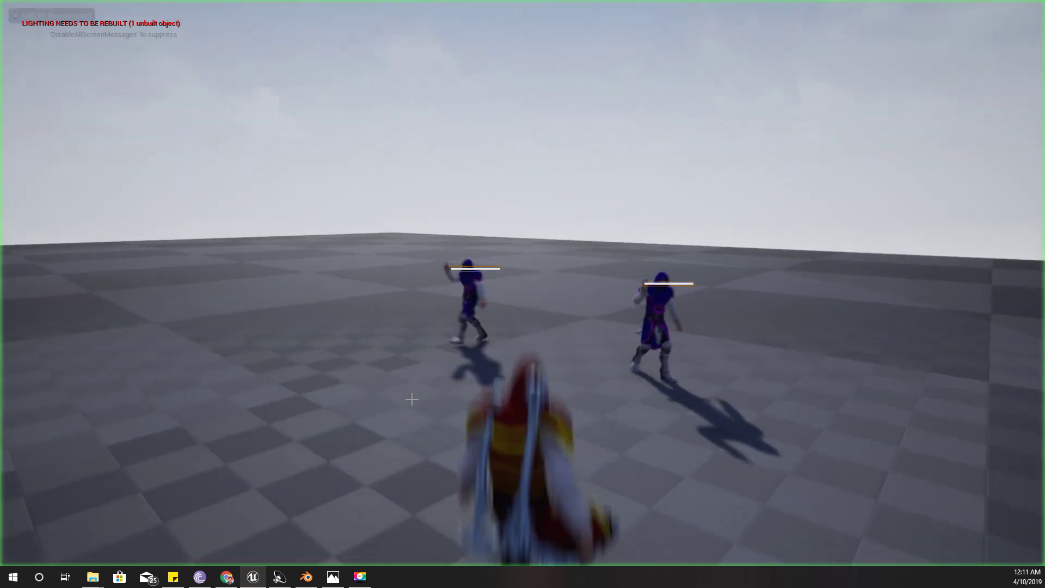
pyautogui.press('w')
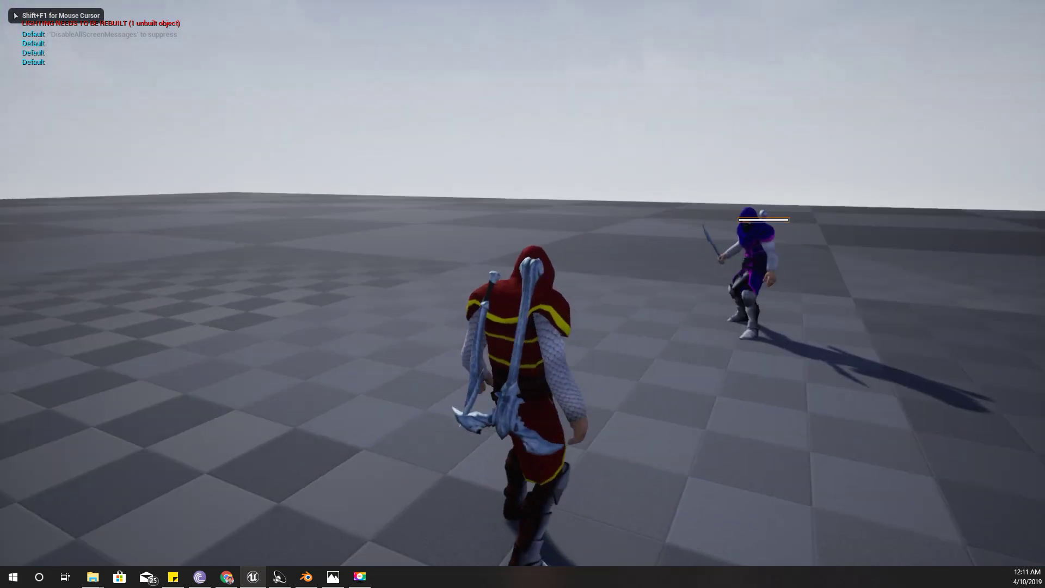
pyautogui.press('d')
pyautogui.press('w')
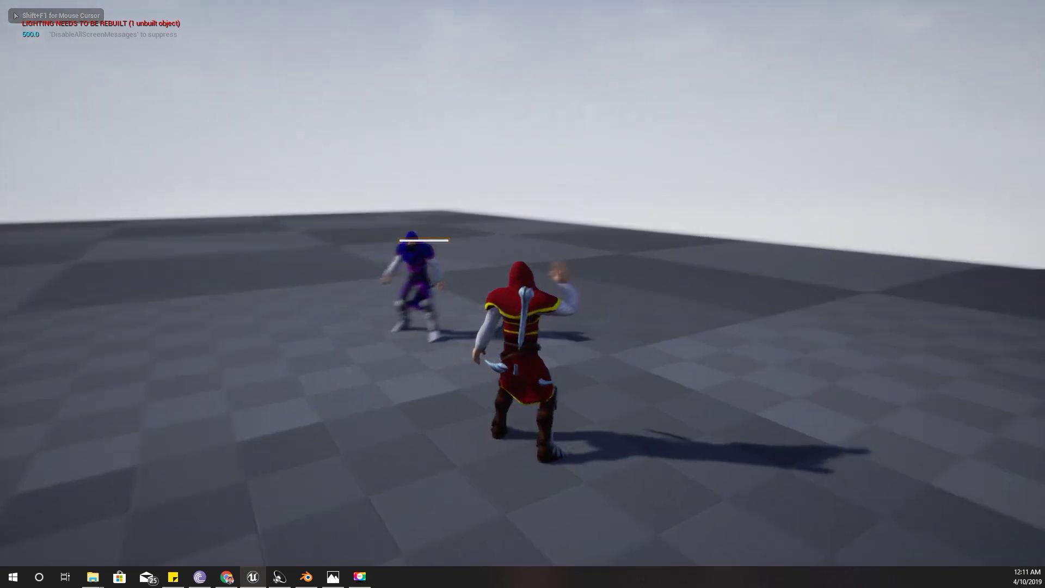
pyautogui.press('w')
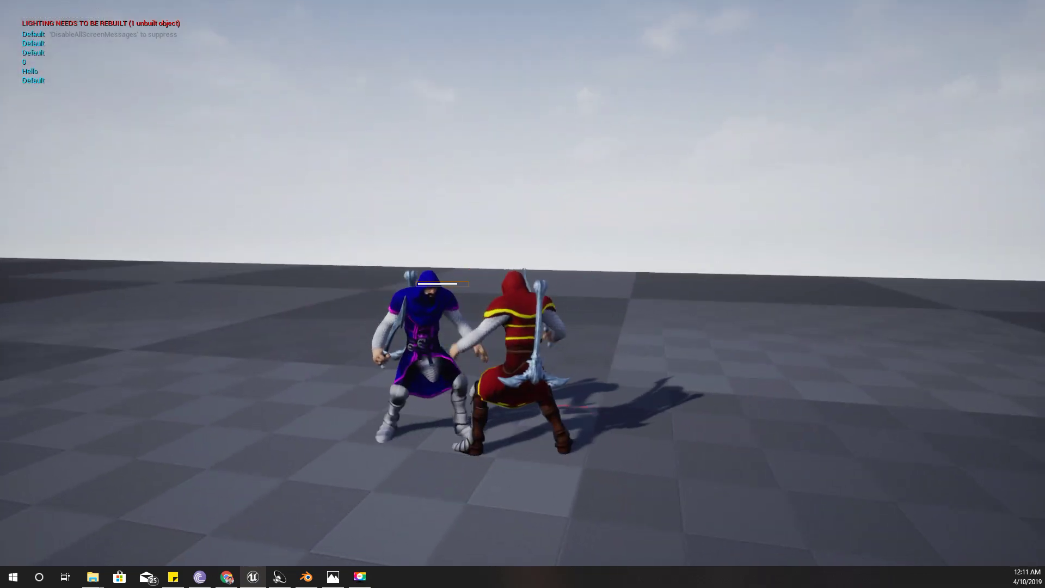
pyautogui.press('d')
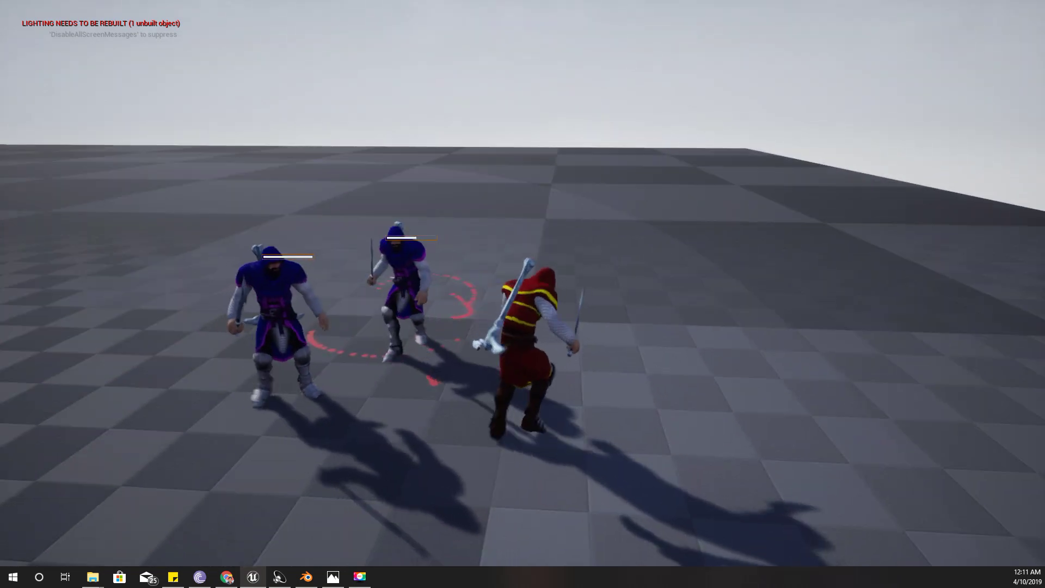
# Test melee combat against both enemies at close range, alternating sword attacks with backing away and sidestepping
pyautogui.press('s')
pyautogui.press('w')
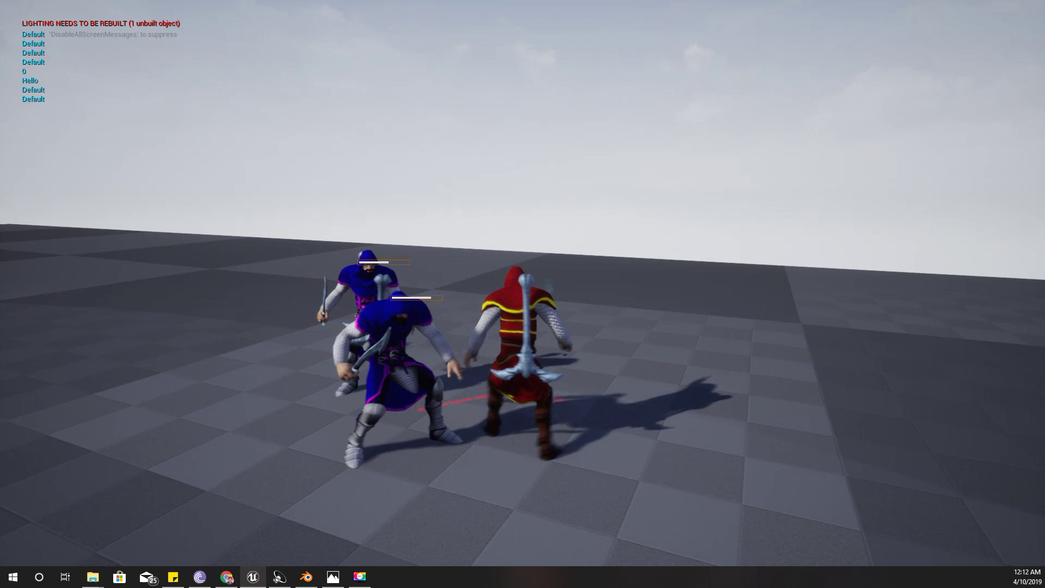
pyautogui.press('d')
pyautogui.press('a')
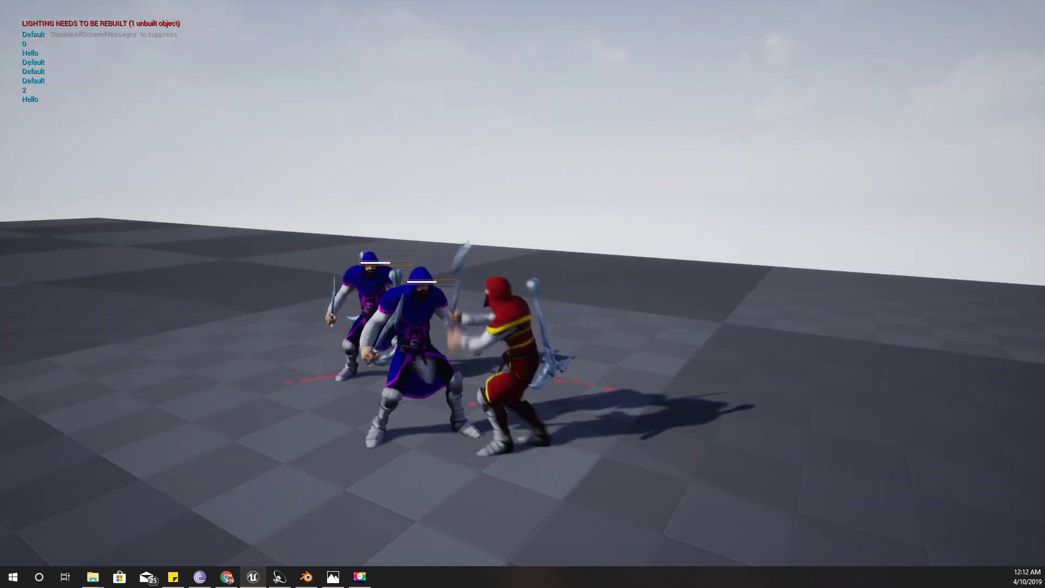
pyautogui.press('d')
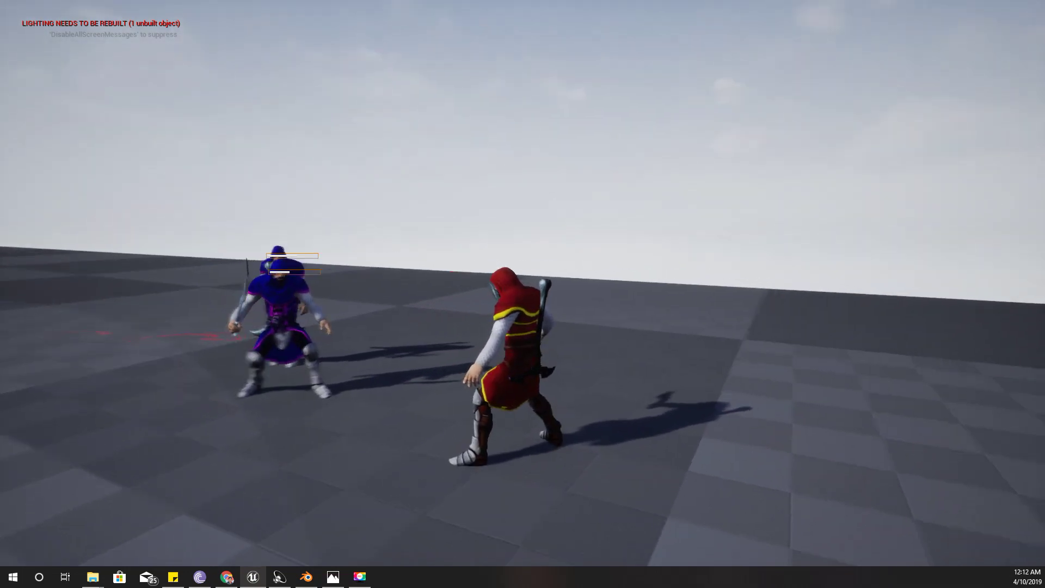
pyautogui.press('s')
pyautogui.press('d')
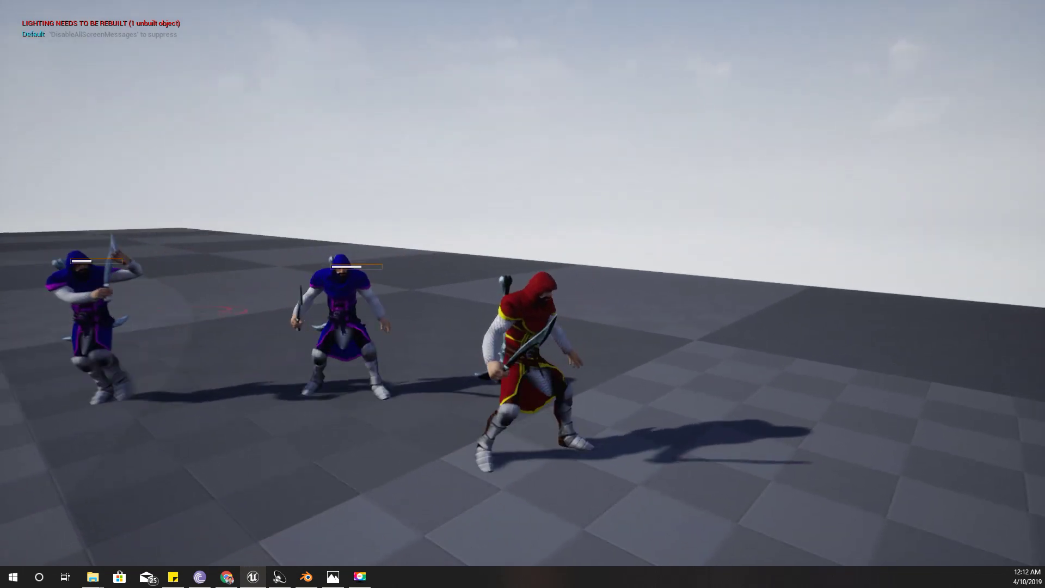
pyautogui.press('d')
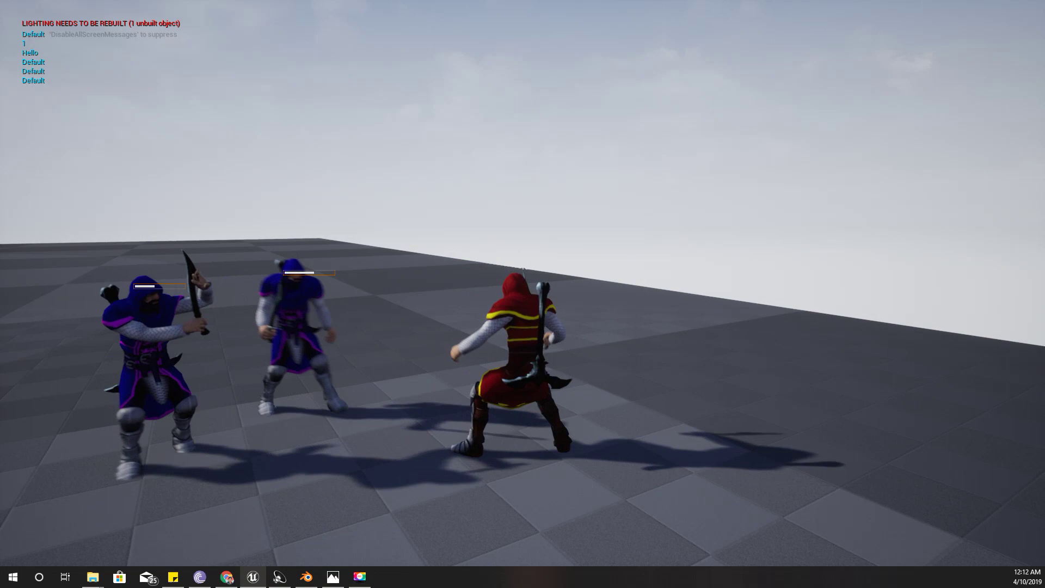
pyautogui.press('d')
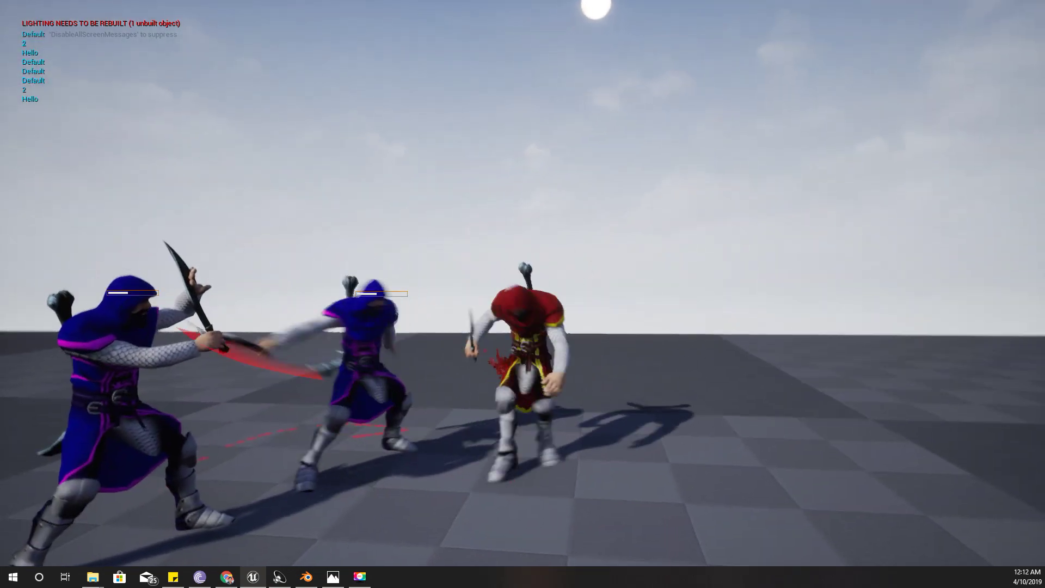
# Test jumping away from the enemies' swings and circling around them with the sword drawn
pyautogui.press('space')
pyautogui.press('d')
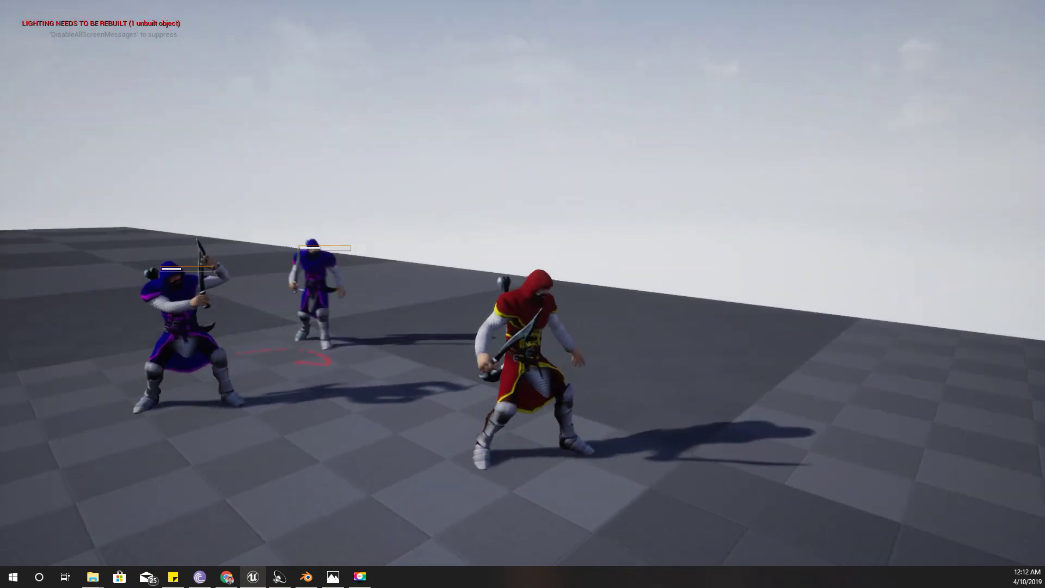
pyautogui.press('d')
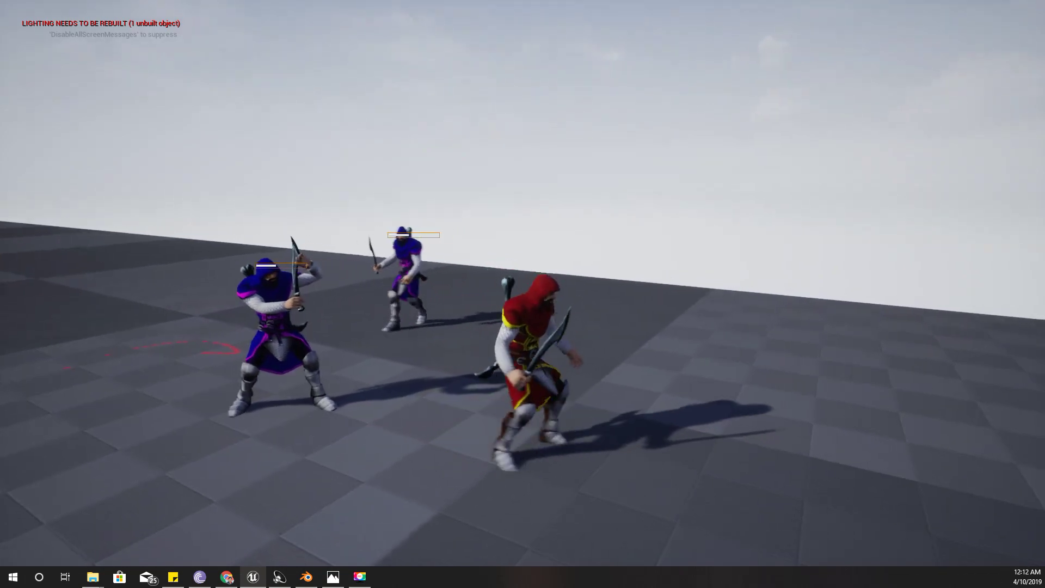
pyautogui.press('a')
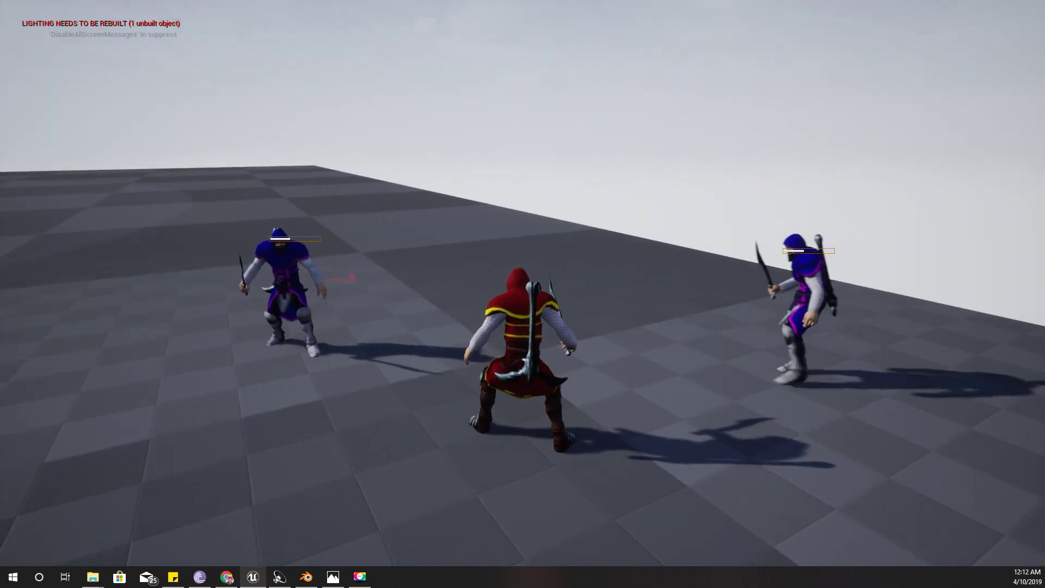
pyautogui.press('a')
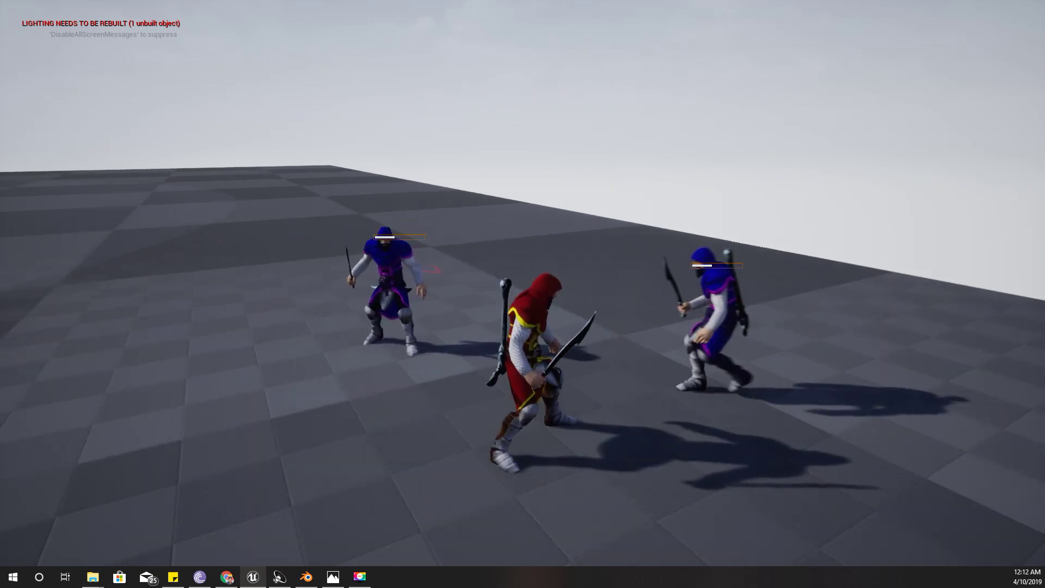
pyautogui.press('a')
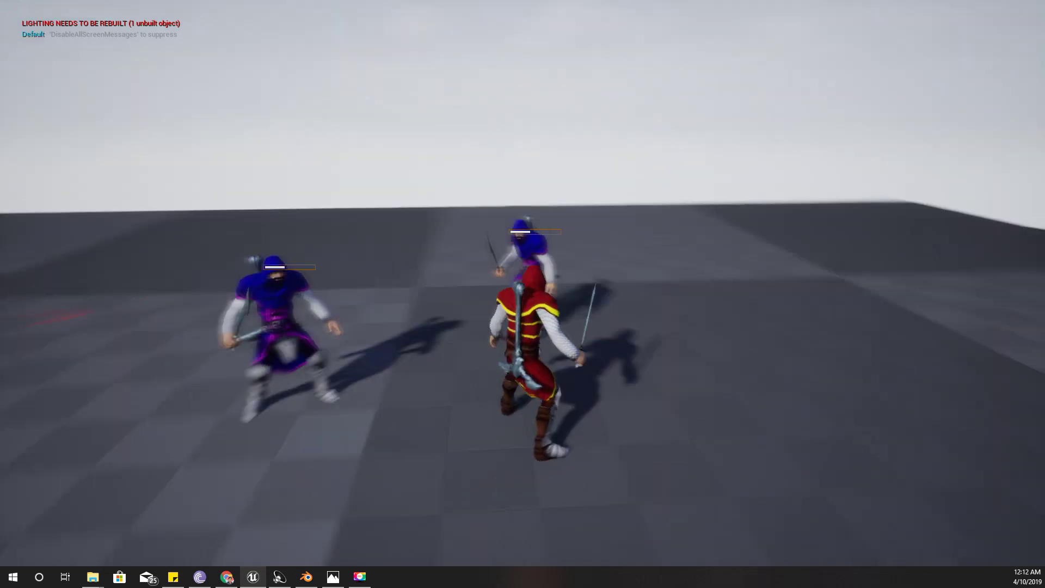
# Attack the two enemies with repeated sword combos until the first one is defeated
pyautogui.press('w')
pyautogui.press('d')
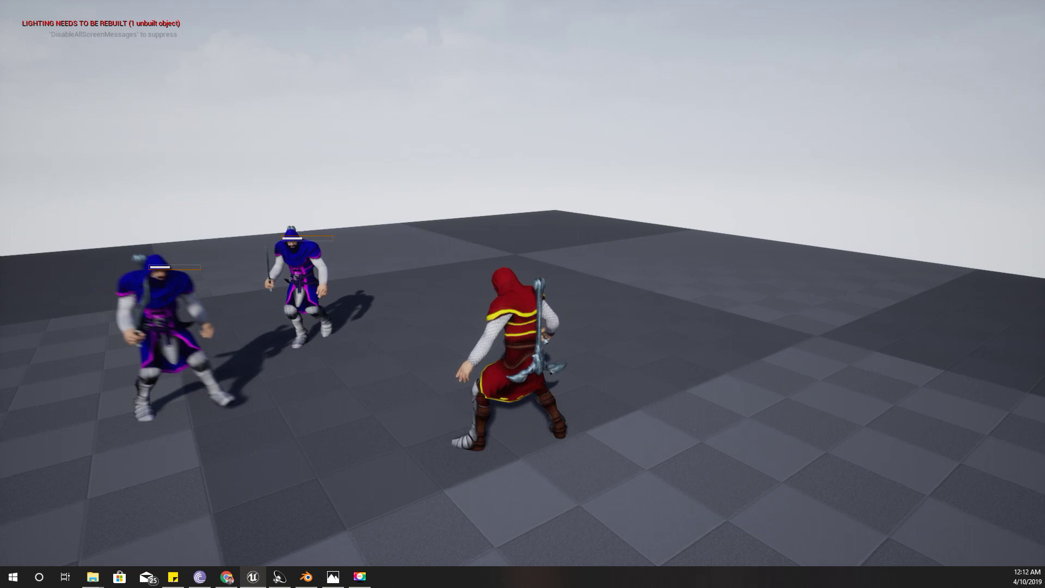
pyautogui.press('d')
pyautogui.press('w')
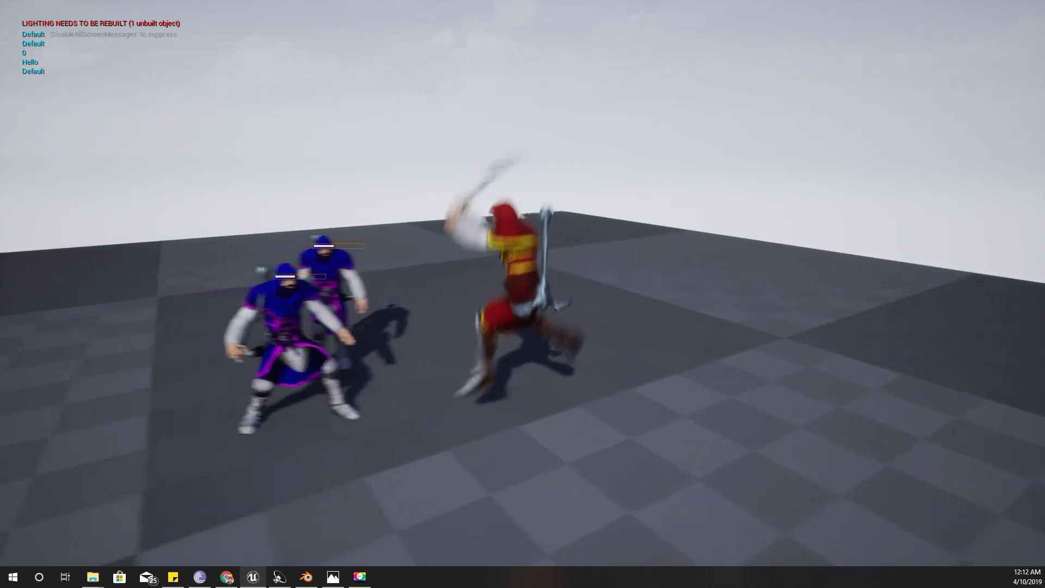
pyautogui.press('s')
pyautogui.press('d')
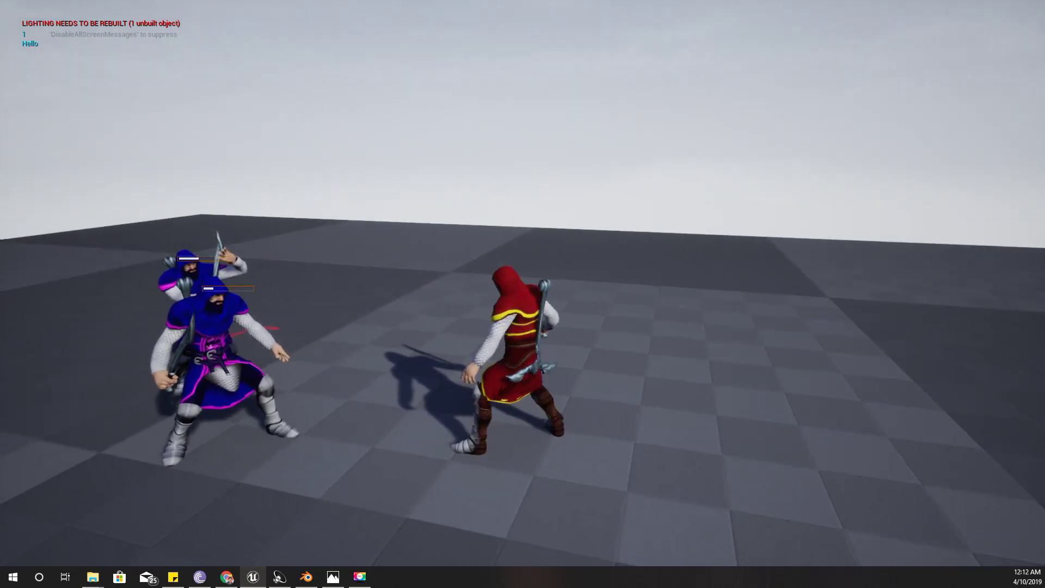
pyautogui.press('d')
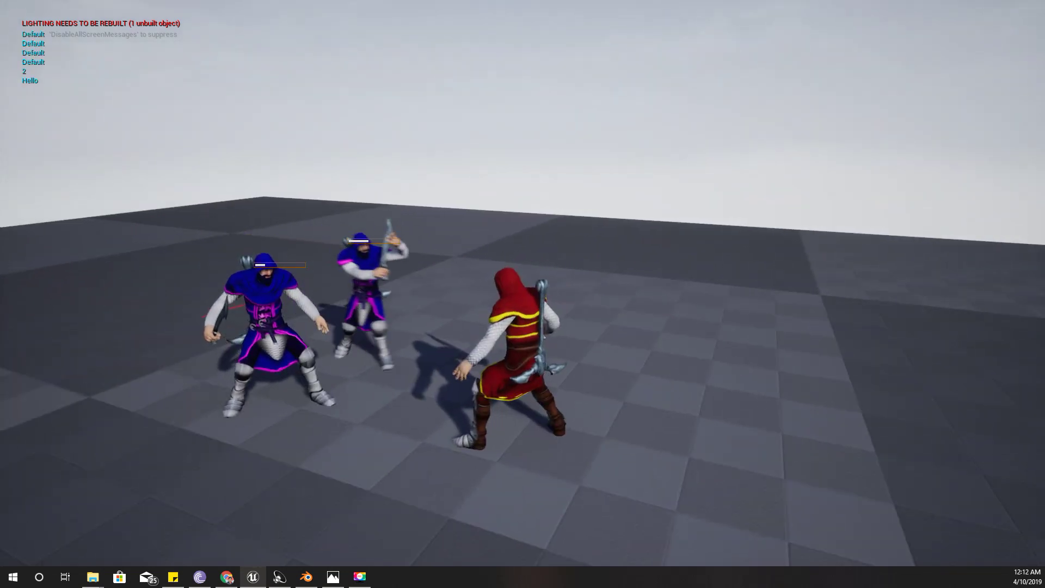
pyautogui.press('s')
pyautogui.press('d')
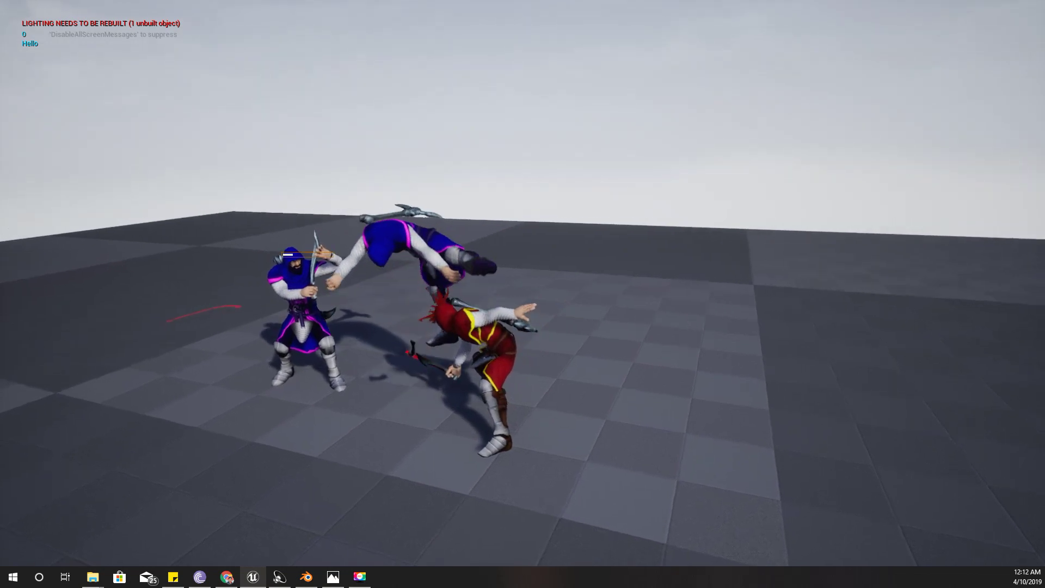
pyautogui.press('a')
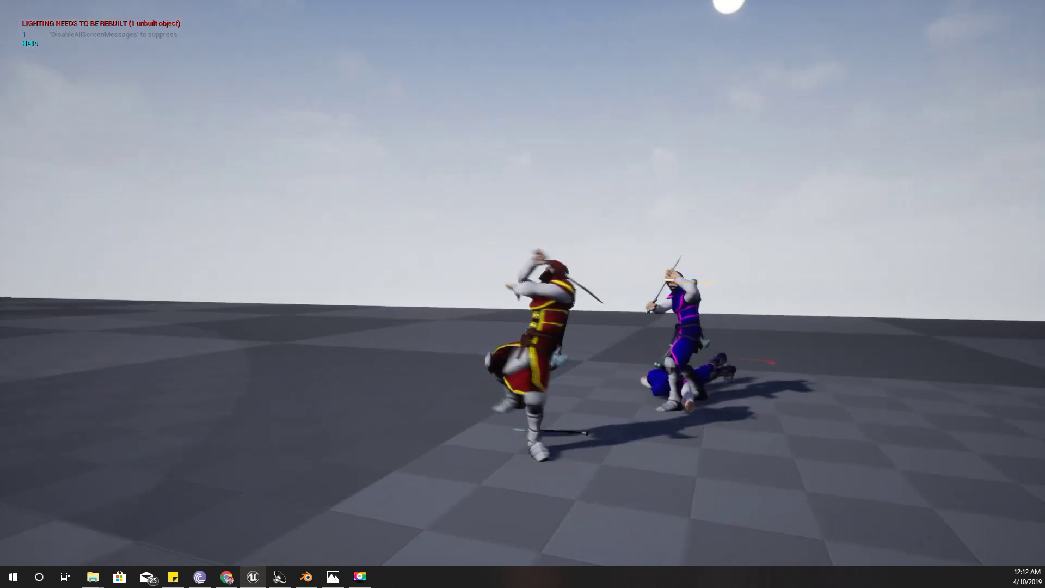
# Circle the remaining enemy, defeat it with sword attacks, and stop the play session
pyautogui.press('d')
pyautogui.press('a')
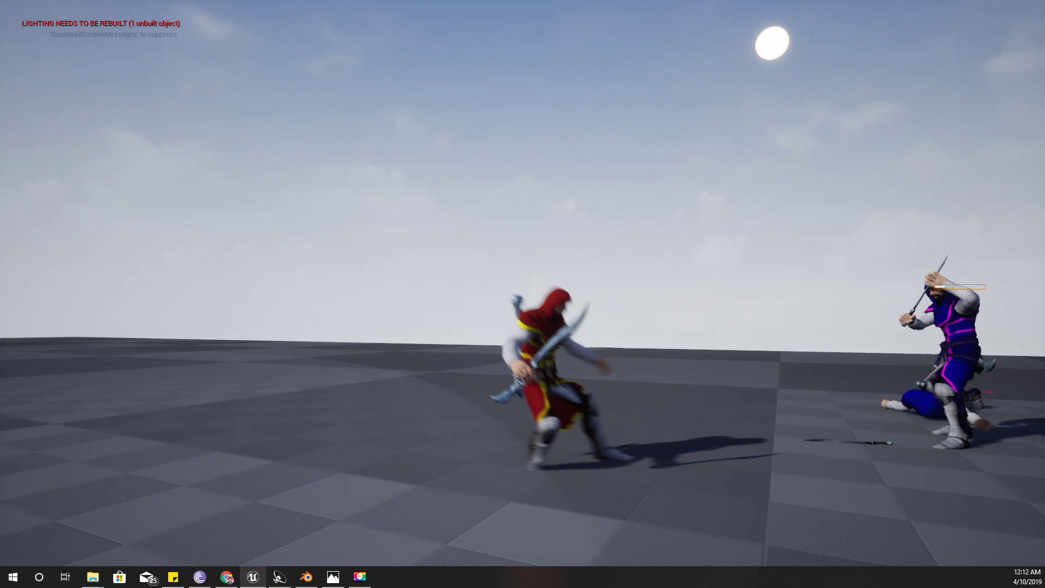
pyautogui.press('d')
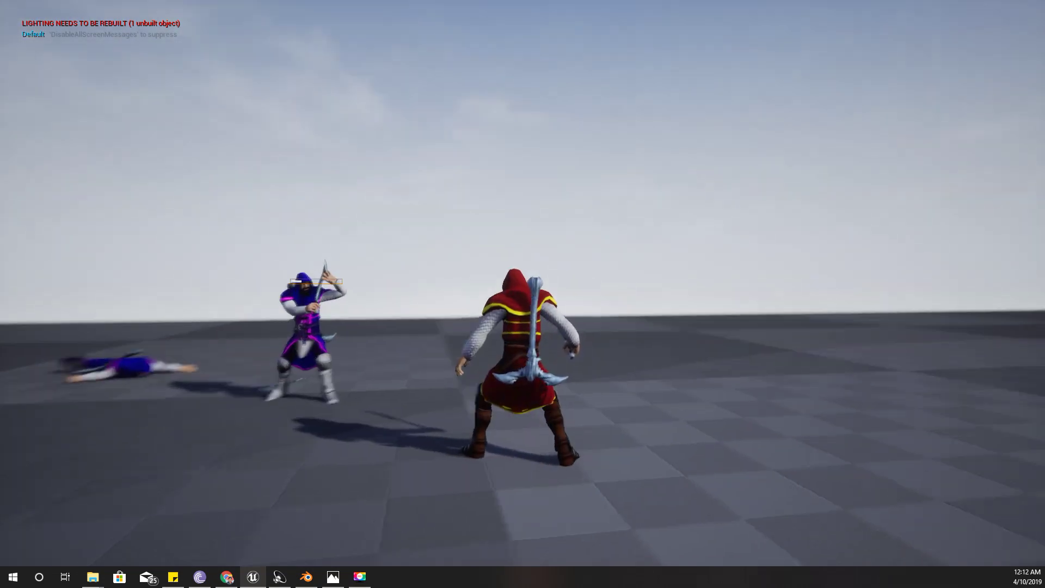
pyautogui.press('a')
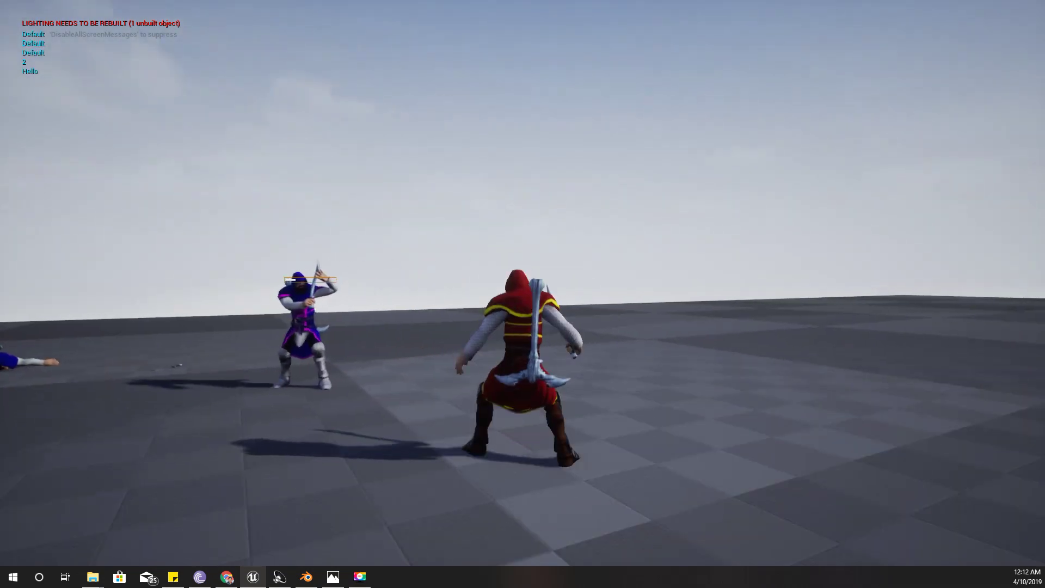
pyautogui.press('a')
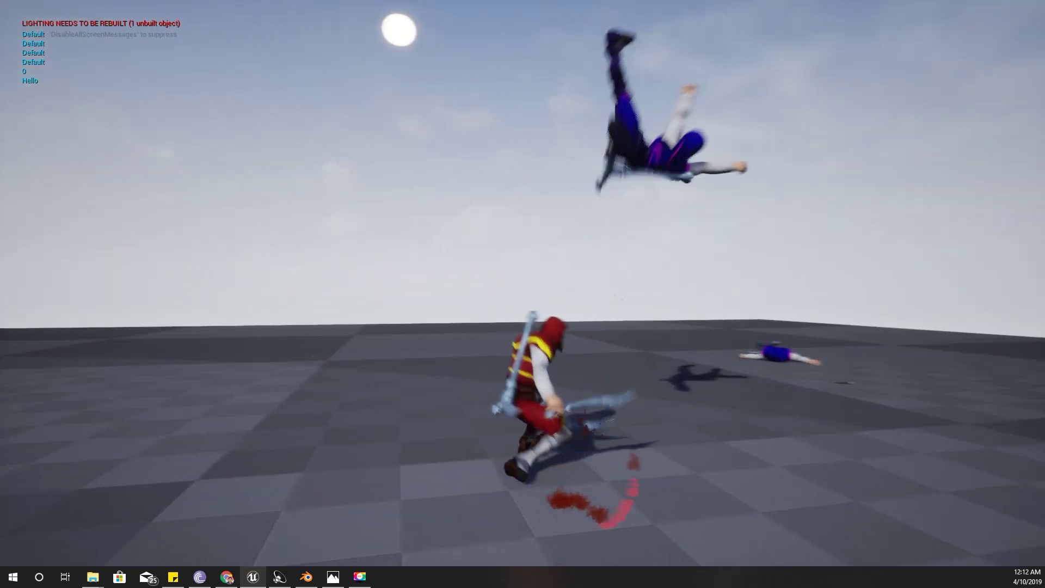
pyautogui.rightClick(765, 116)
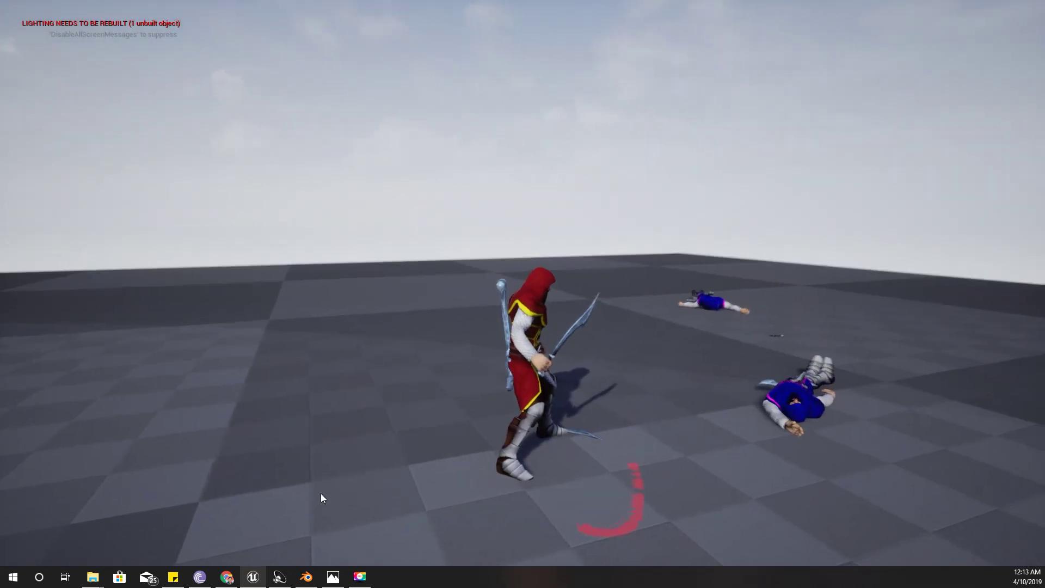
pyautogui.press('Escape')
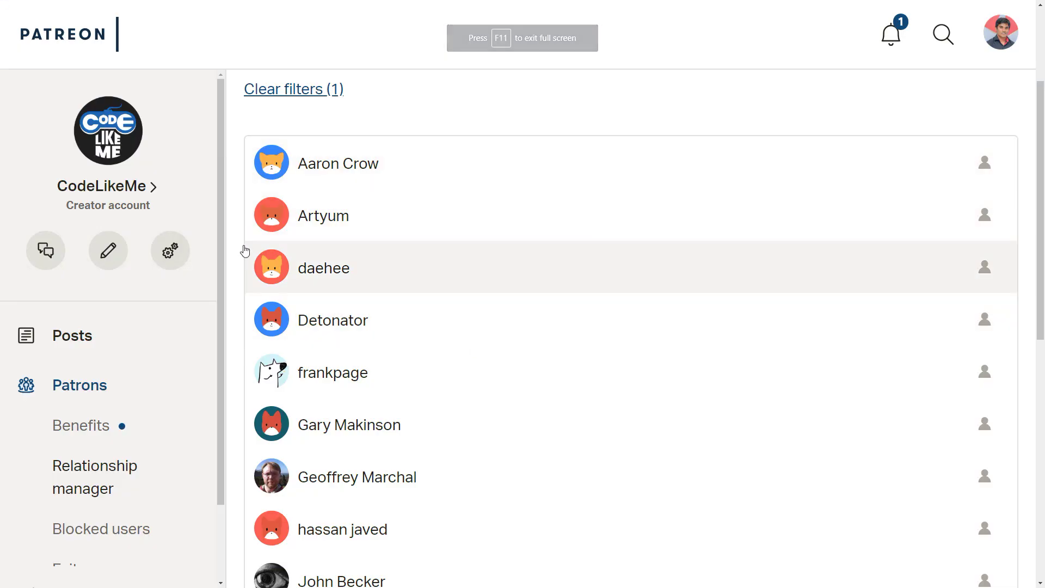
# Switch to the Patreon relationship manager and look through the filtered list of patrons
pyautogui.scroll(-6, 245, 250)
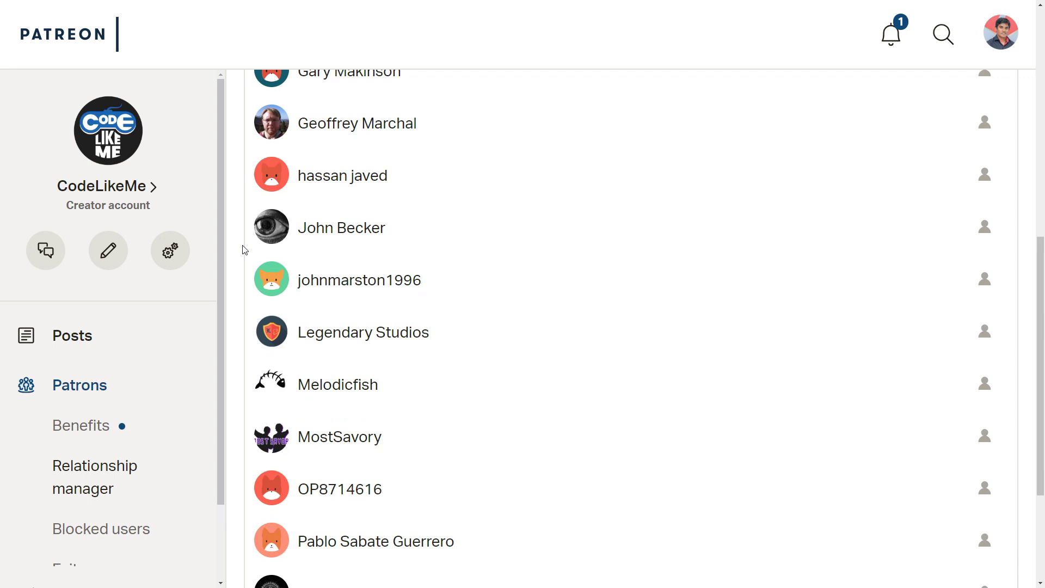
pyautogui.scroll(-3, 244, 250)
pyautogui.scroll(11, 244, 250)
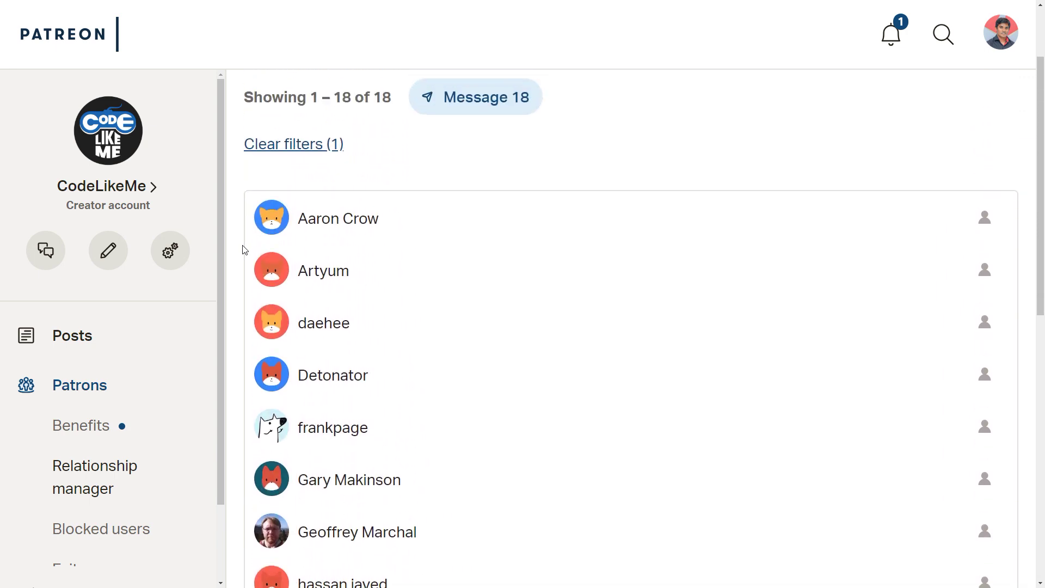
pyautogui.scroll(2, 244, 250)
pyautogui.scroll(-6, 244, 250)
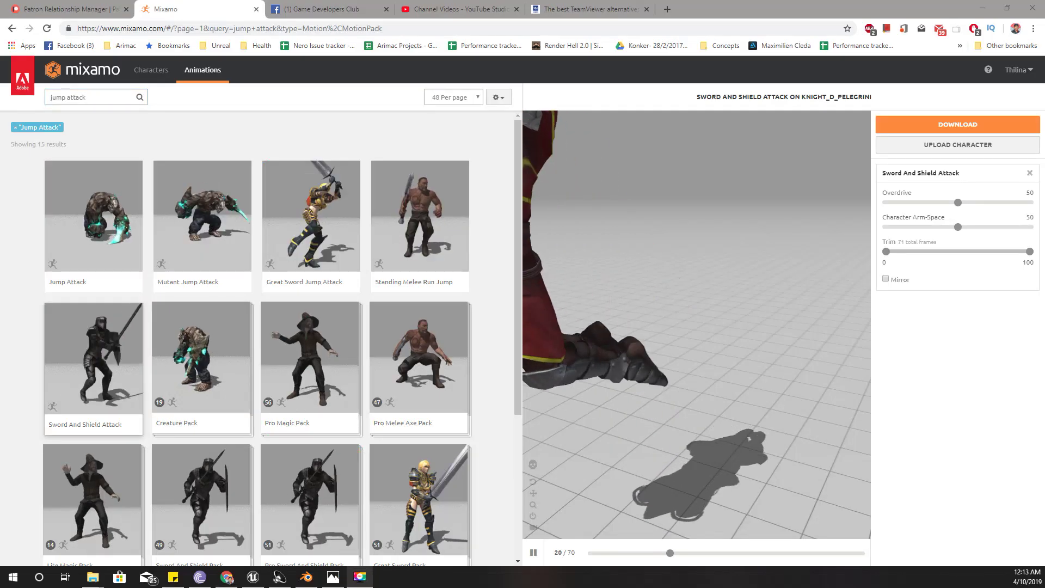
# Browse the Mixamo characters without a search term and choose Knight D Pelegrini as the preview character
pyautogui.click(156, 70)
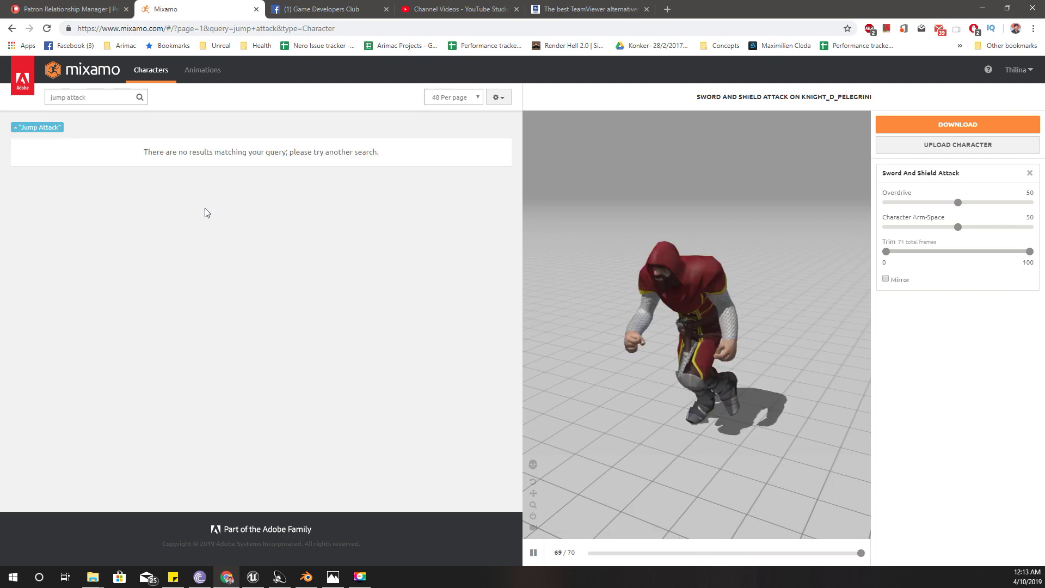
pyautogui.click(65, 95)
pyautogui.press('BackSpace')
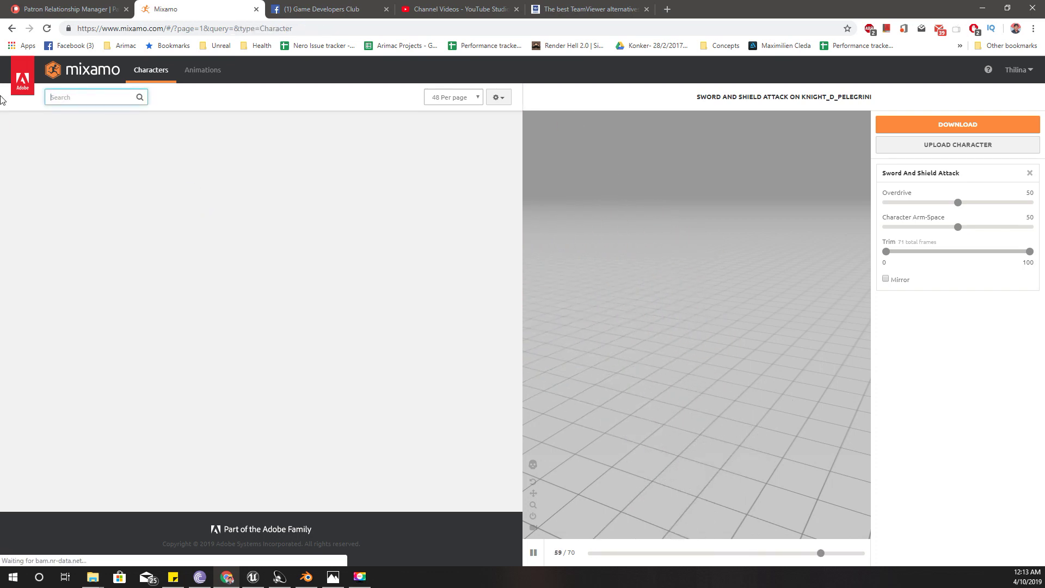
pyautogui.scroll(-4, 127, 226)
pyautogui.scroll(-20, 126, 226)
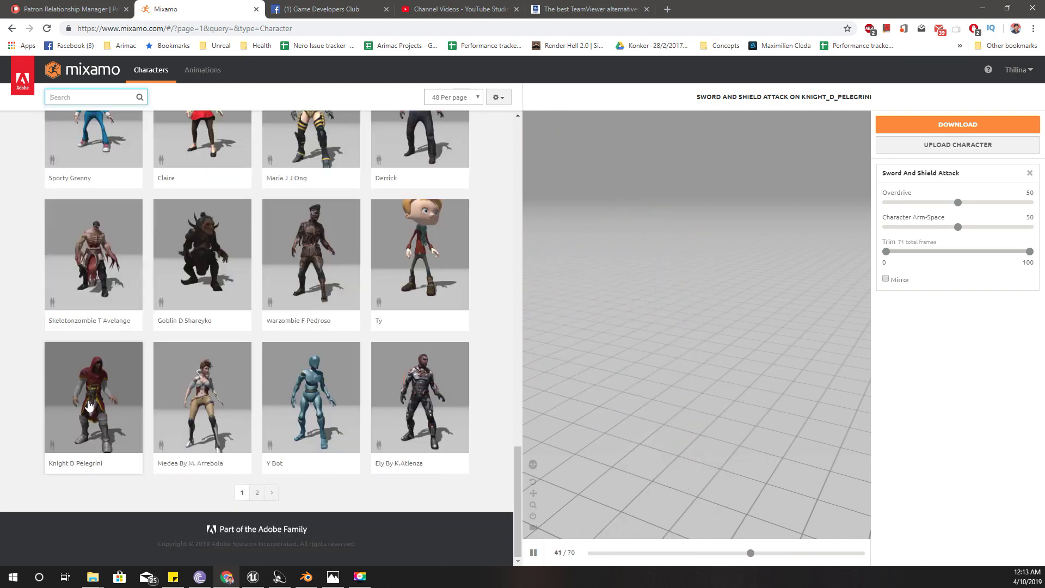
pyautogui.click(92, 396)
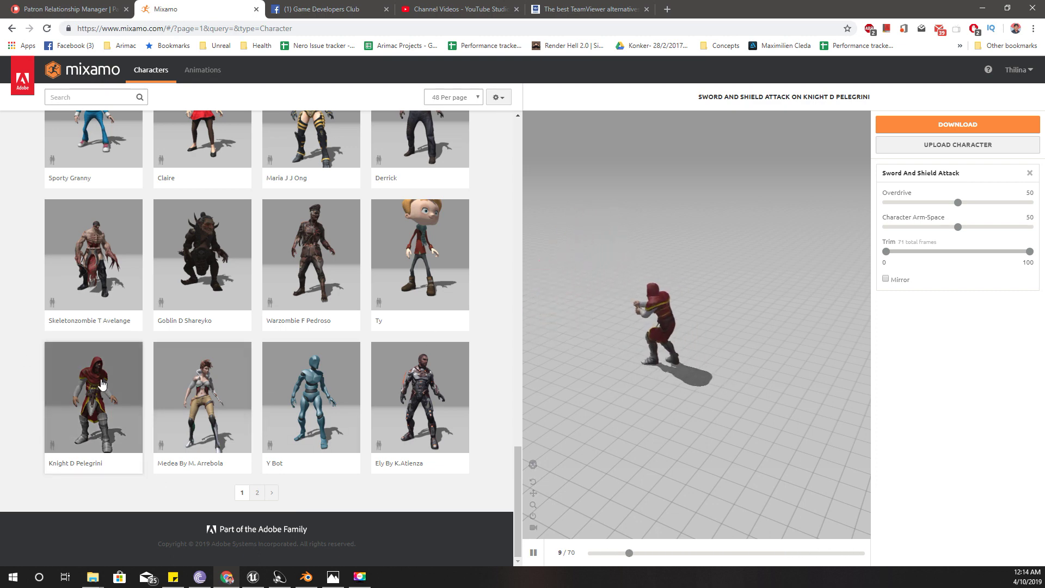
pyautogui.scroll(10, 93, 389)
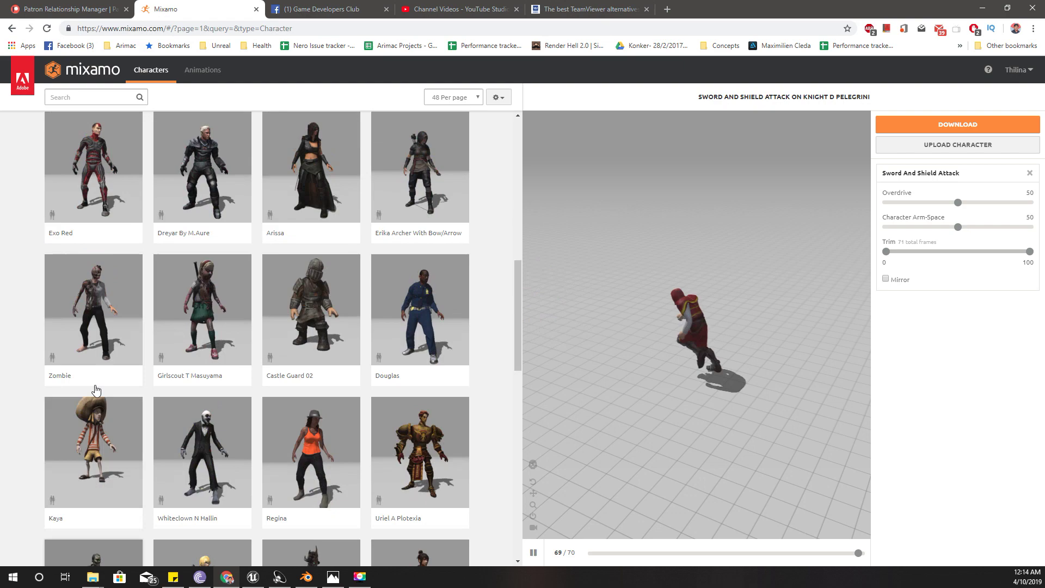
pyautogui.scroll(-6, 96, 390)
pyautogui.scroll(-3, 96, 390)
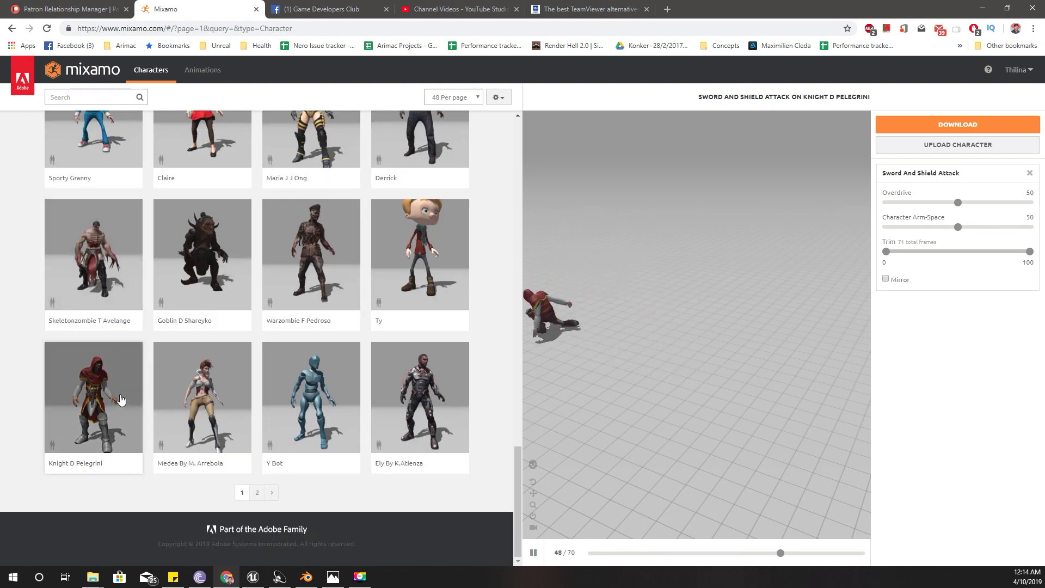
# Search the Mixamo animations for "jump attack"
pyautogui.click(213, 71)
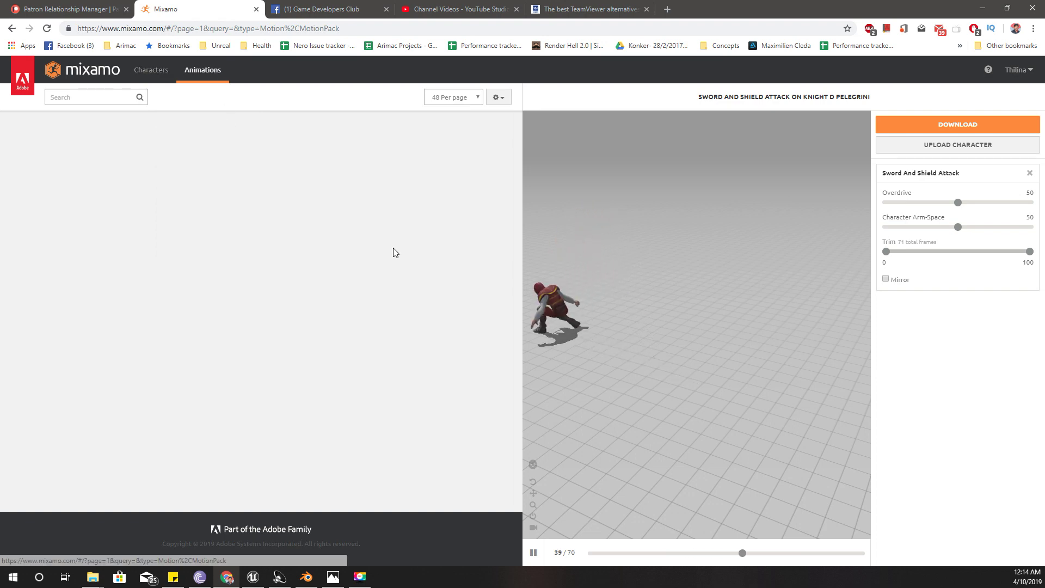
pyautogui.click(89, 100)
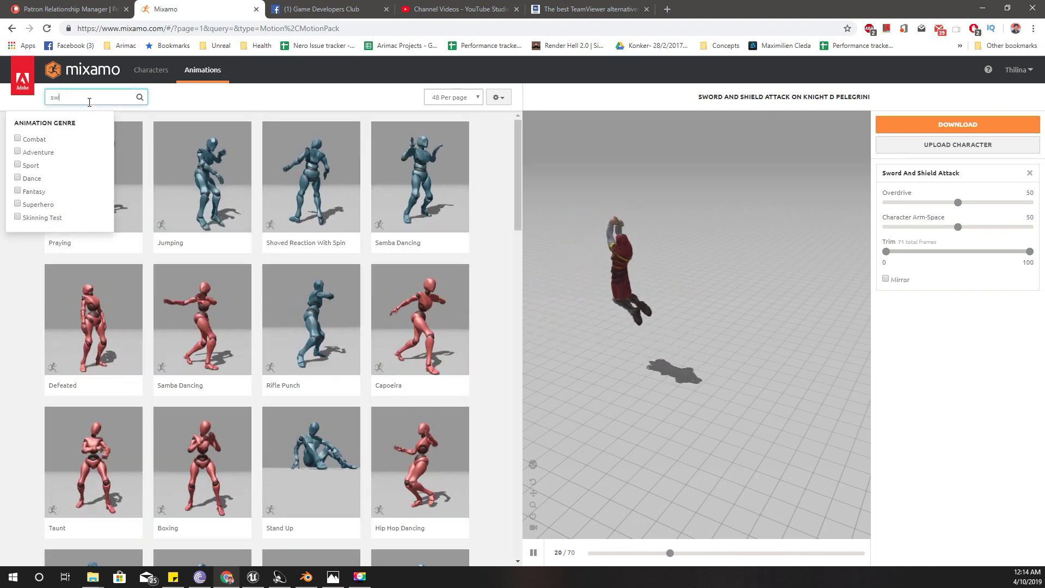
pyautogui.write('swjum')
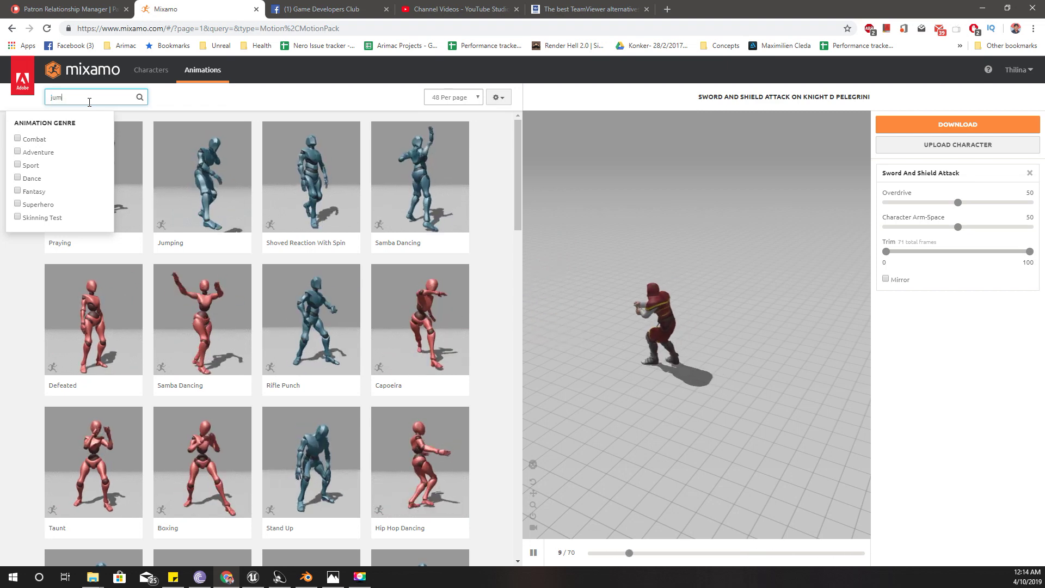
pyautogui.write('p attack')
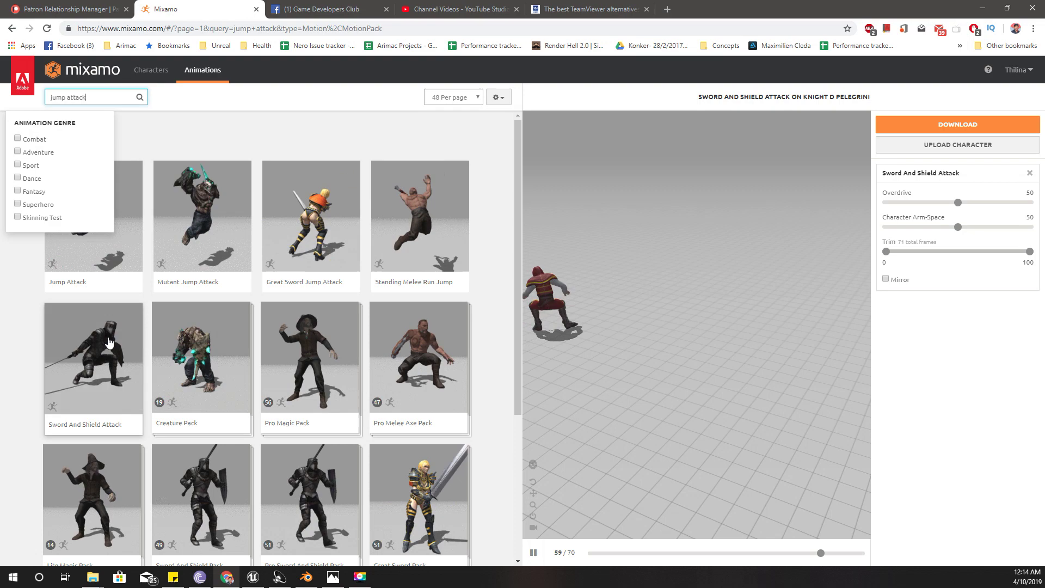
pyautogui.press('Return')
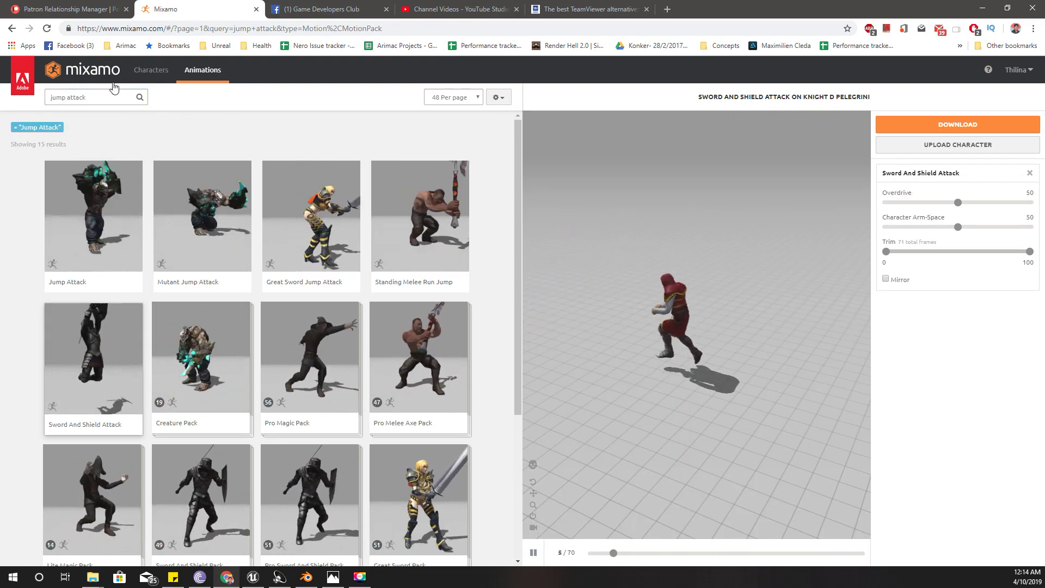
# Replace the animation search term with "sword" and run the search
pyautogui.click(98, 97)
pyautogui.write('swor')
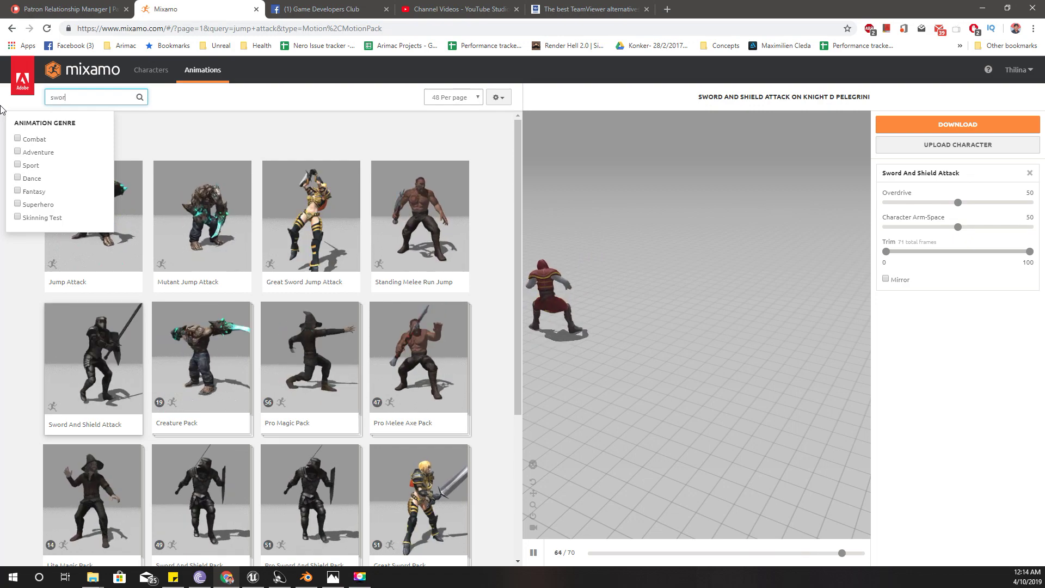
pyautogui.write('d')
pyautogui.press('Return')
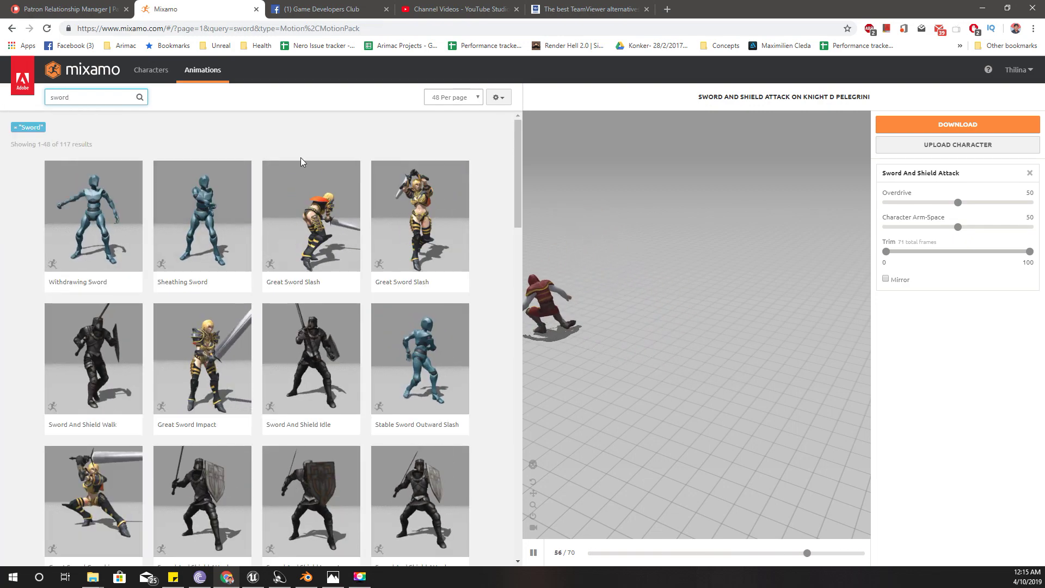
# Preview two Sword And Shield Attack animations and a Sword And Shield Slash on the knight from the first results page
pyautogui.scroll(-5, 215, 226)
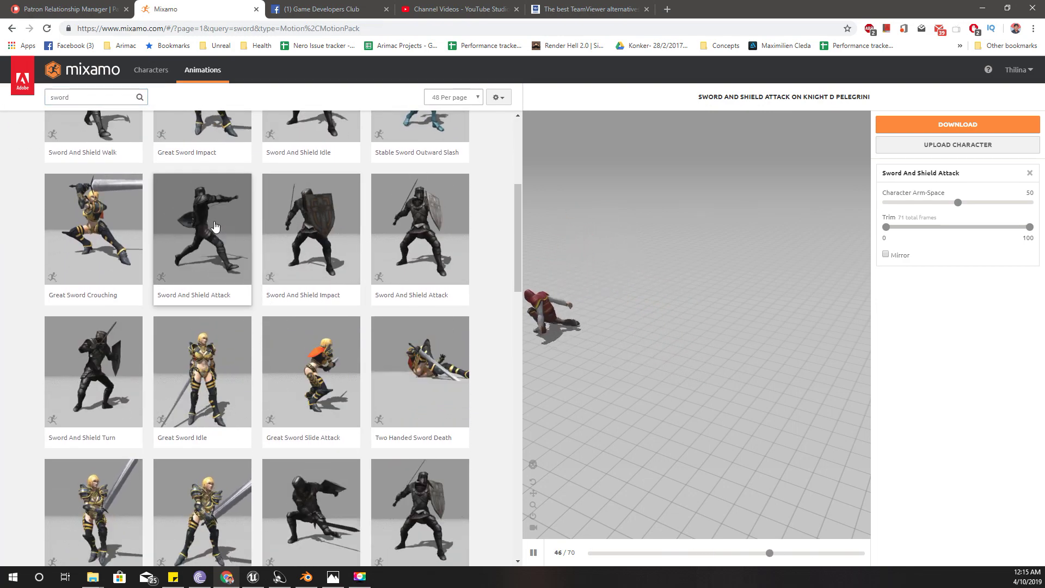
pyautogui.click(215, 226)
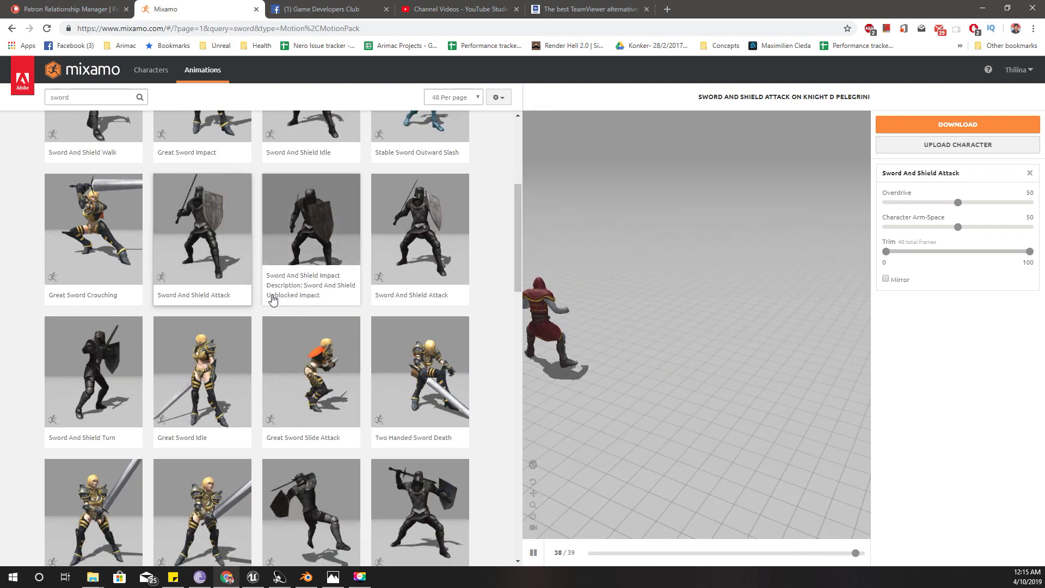
pyautogui.scroll(-3, 272, 300)
pyautogui.click(323, 354)
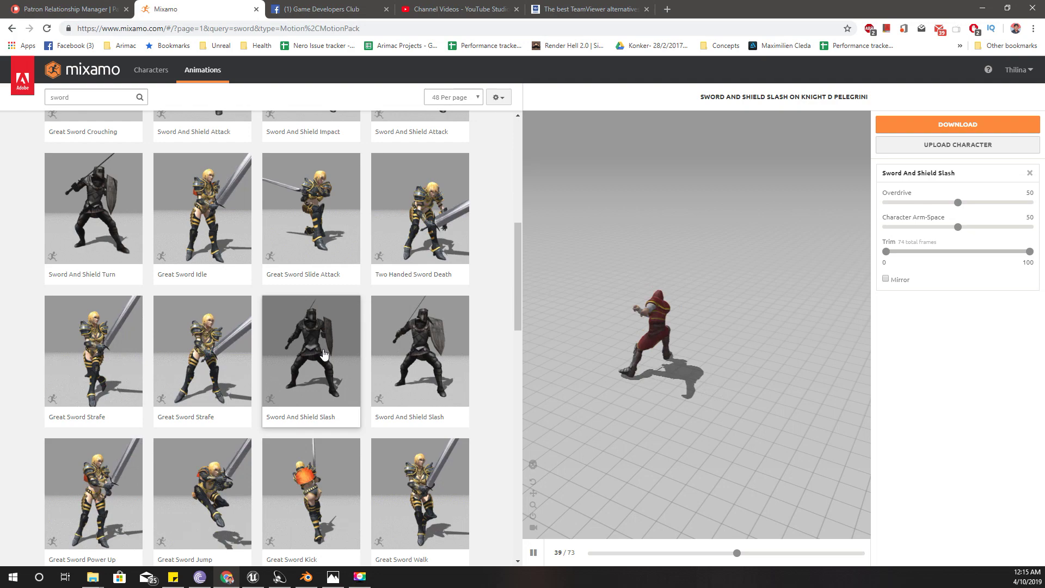
pyautogui.scroll(-10, 321, 343)
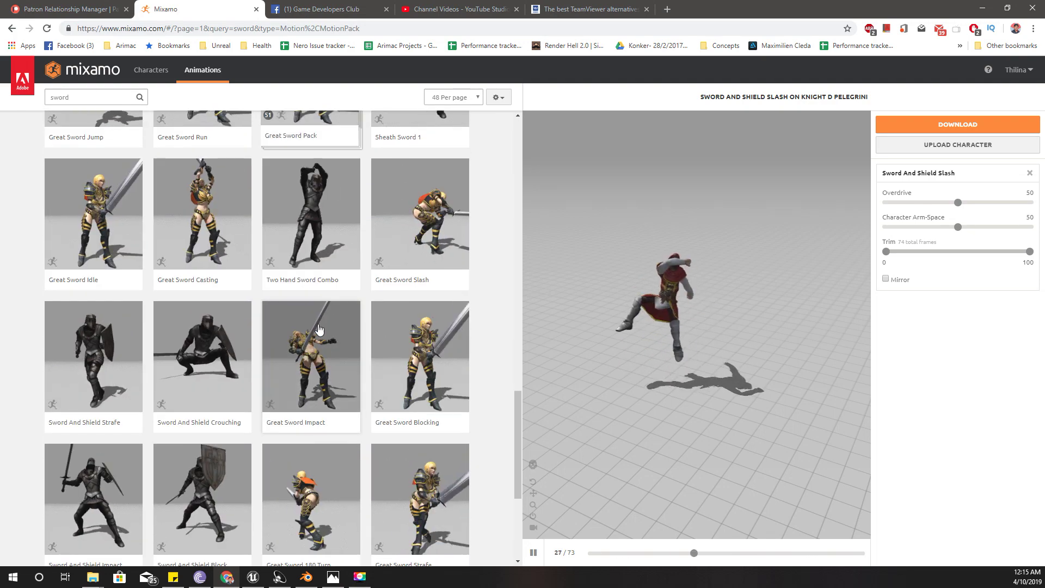
pyautogui.scroll(3, 313, 381)
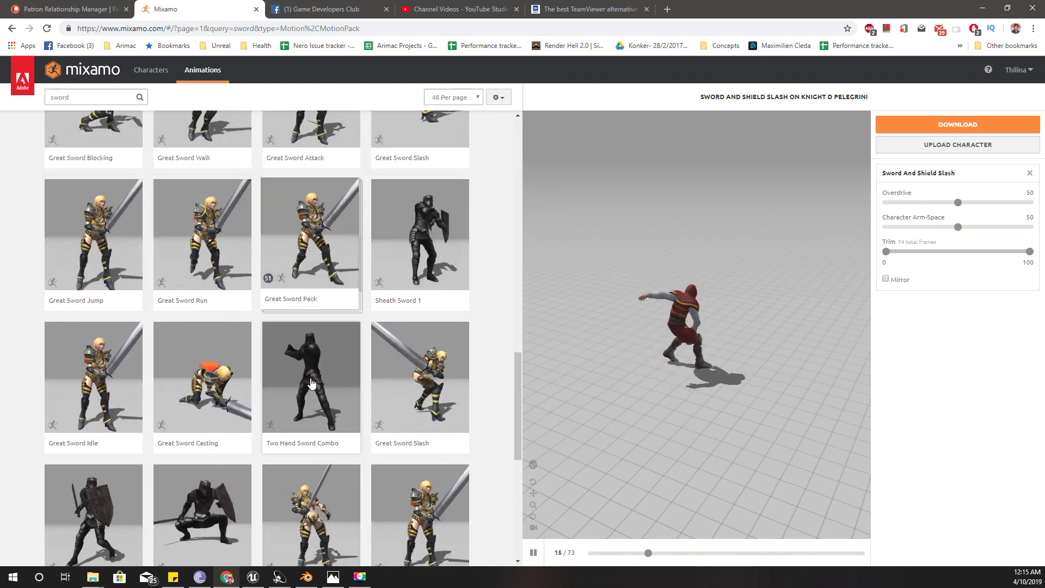
pyautogui.scroll(-7, 311, 383)
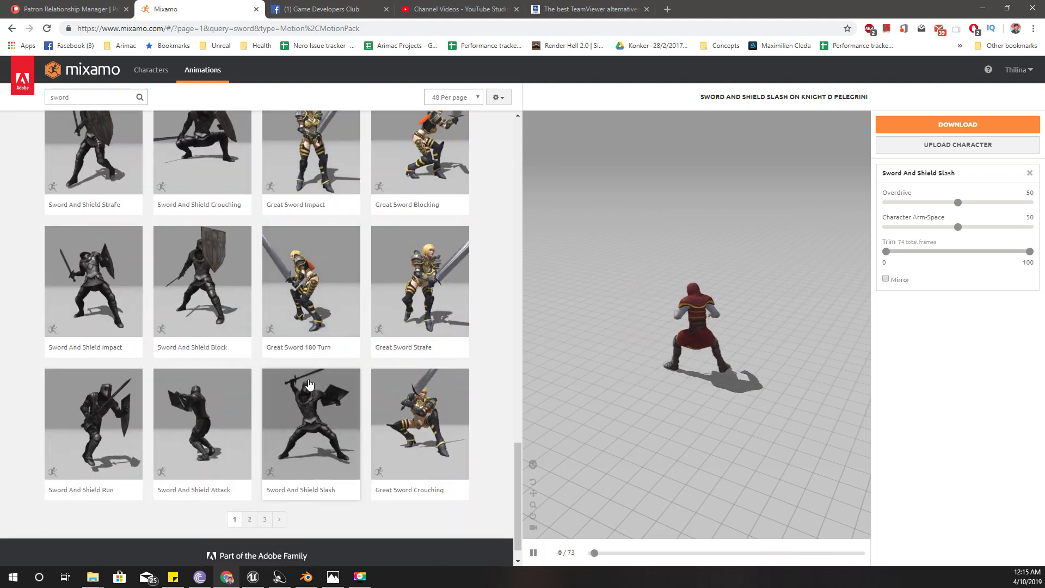
pyautogui.click(229, 411)
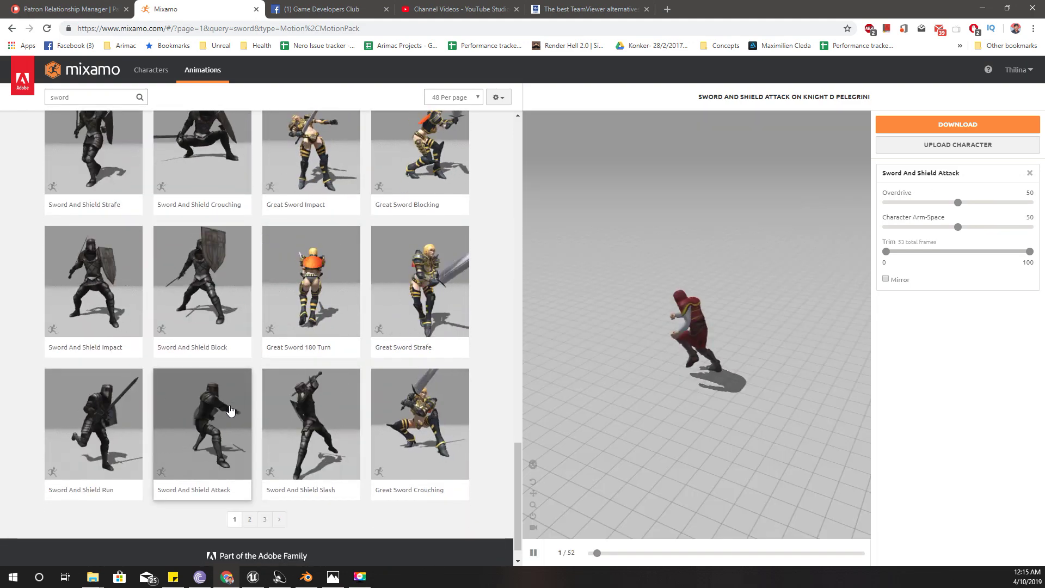
# Look through the sword animations on the third and second results pages for usable attack moves
pyautogui.scroll(-1, 305, 483)
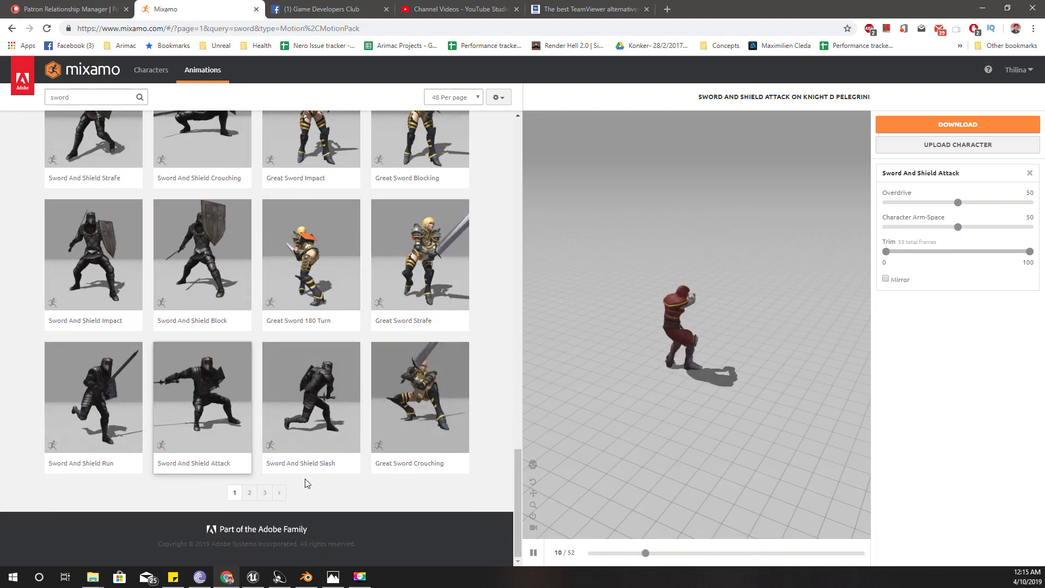
pyautogui.click(265, 491)
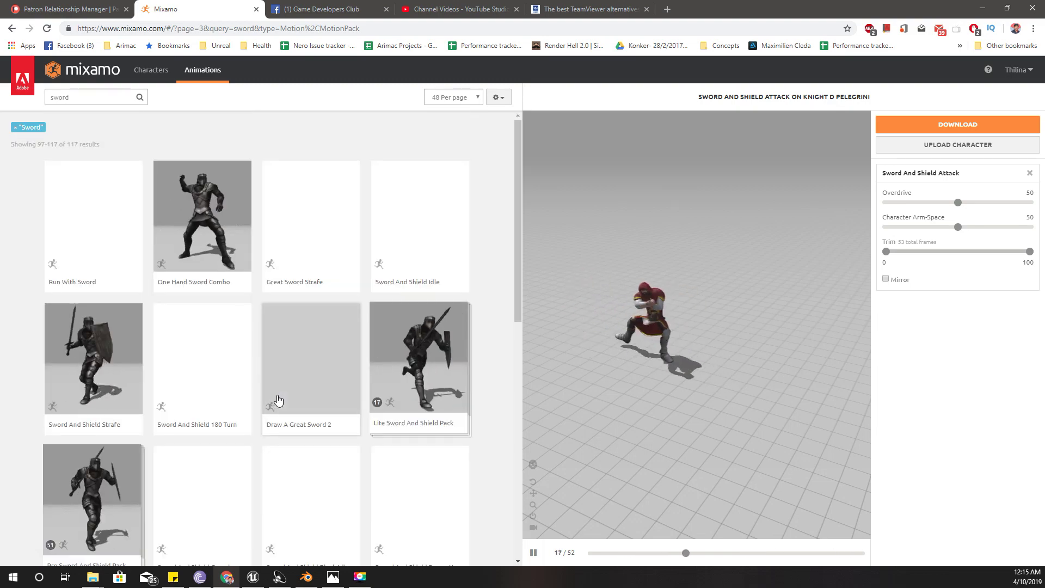
pyautogui.scroll(-4, 279, 400)
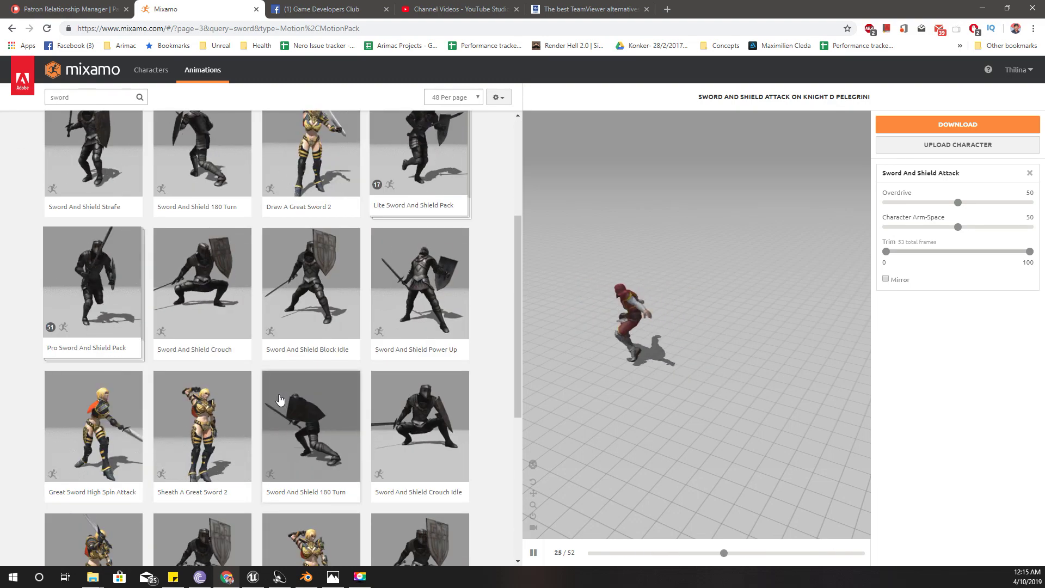
pyautogui.scroll(-4, 280, 400)
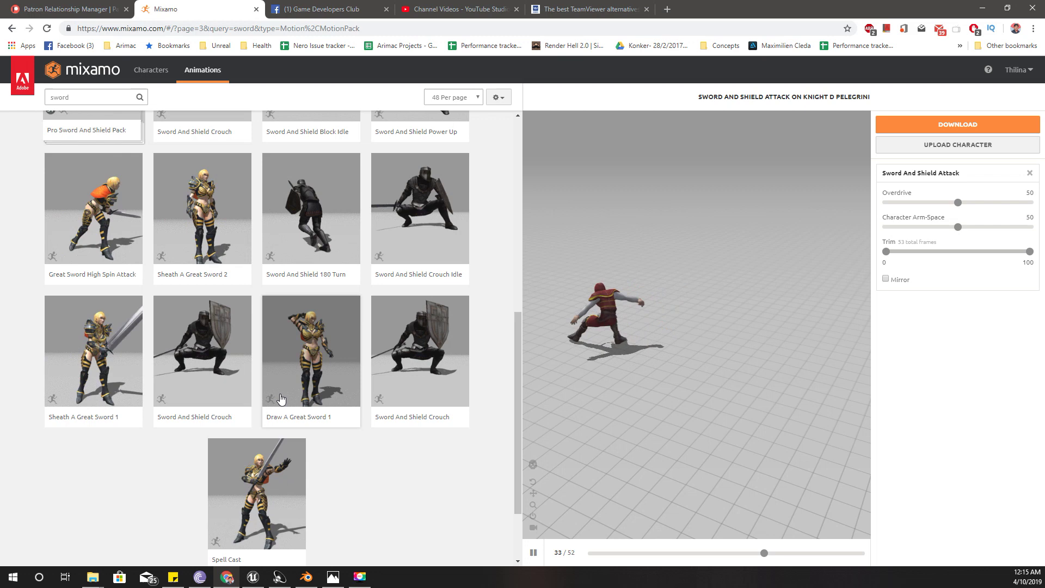
pyautogui.scroll(-2, 281, 400)
pyautogui.click(265, 495)
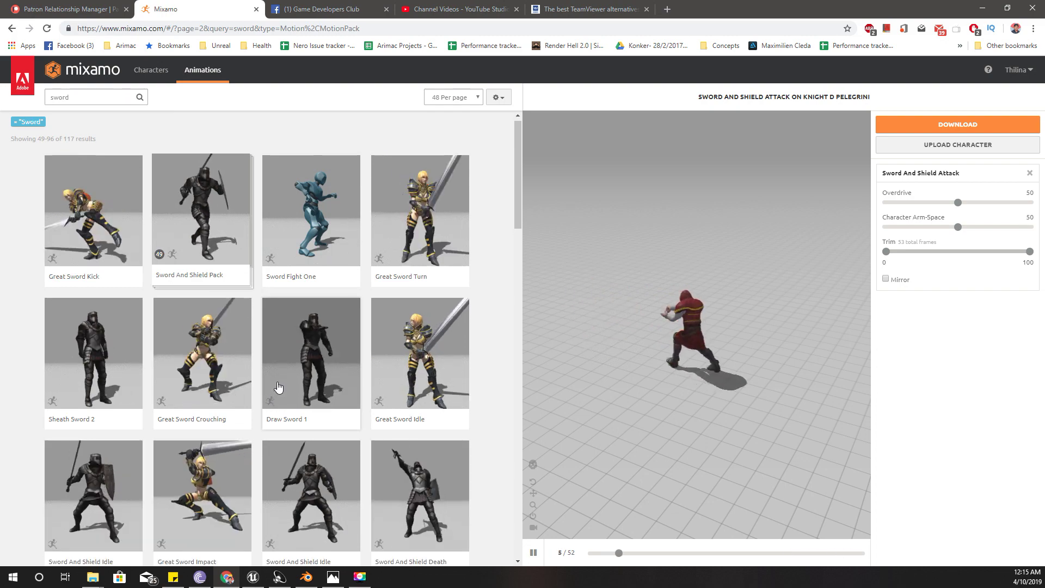
pyautogui.scroll(-10, 278, 386)
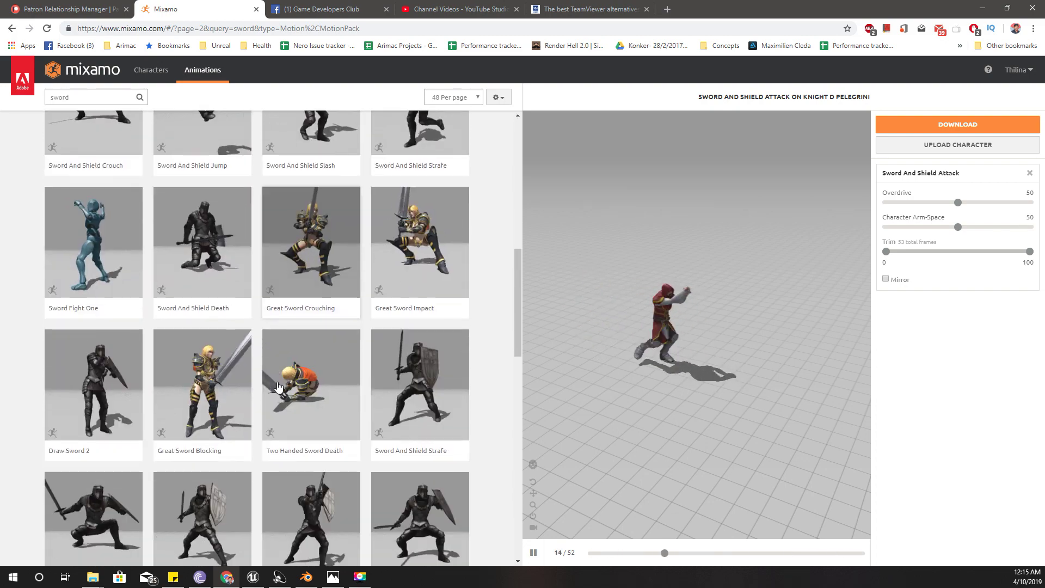
pyautogui.scroll(-6, 278, 386)
pyautogui.scroll(-5, 278, 387)
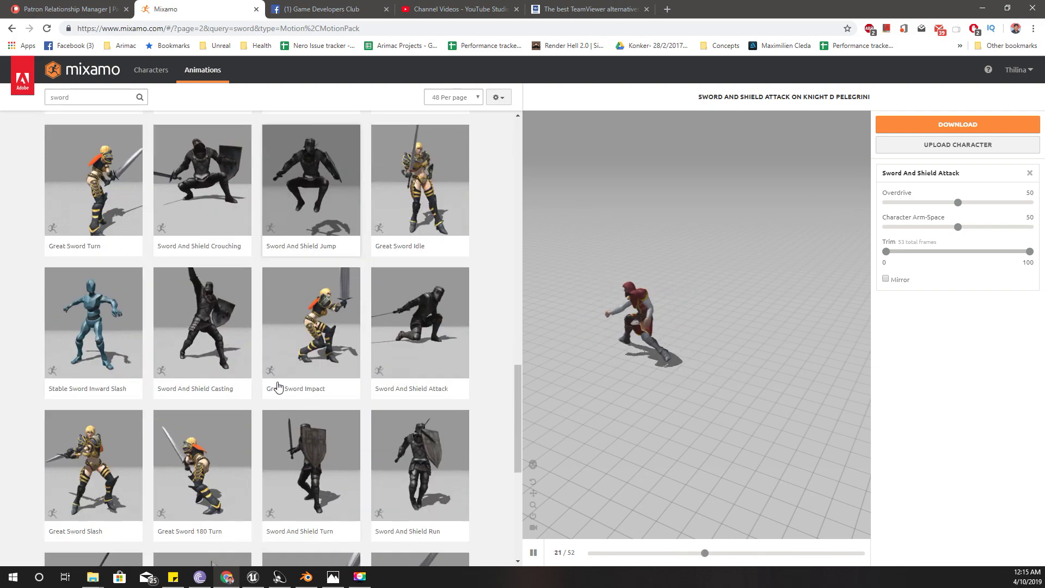
pyautogui.scroll(-3, 278, 386)
pyautogui.scroll(-4, 277, 386)
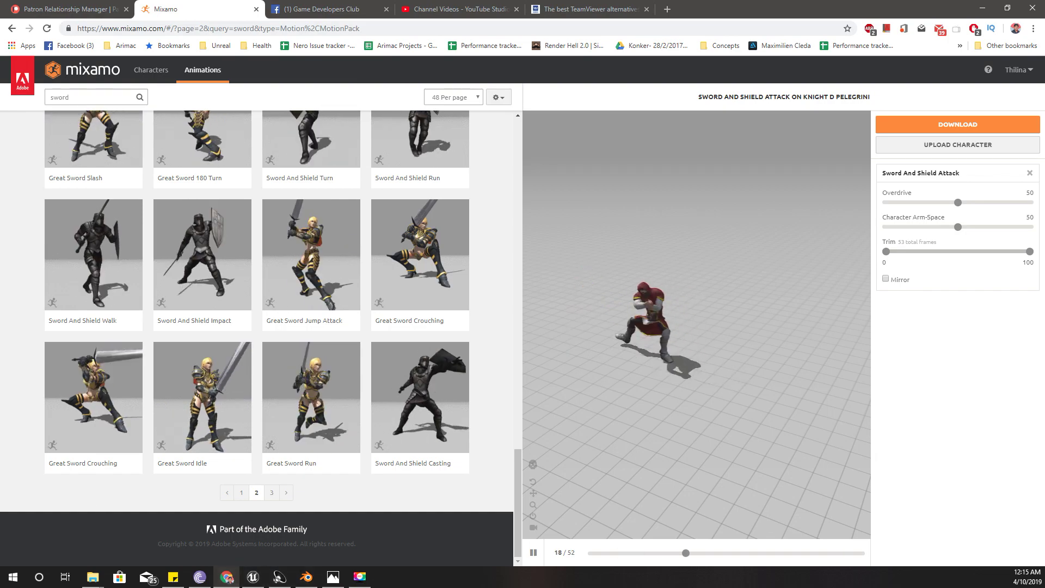
# Switch to Blender and widen the Mixamo Rootbaker settings area so the batch paths are readable
pyautogui.click(307, 578)
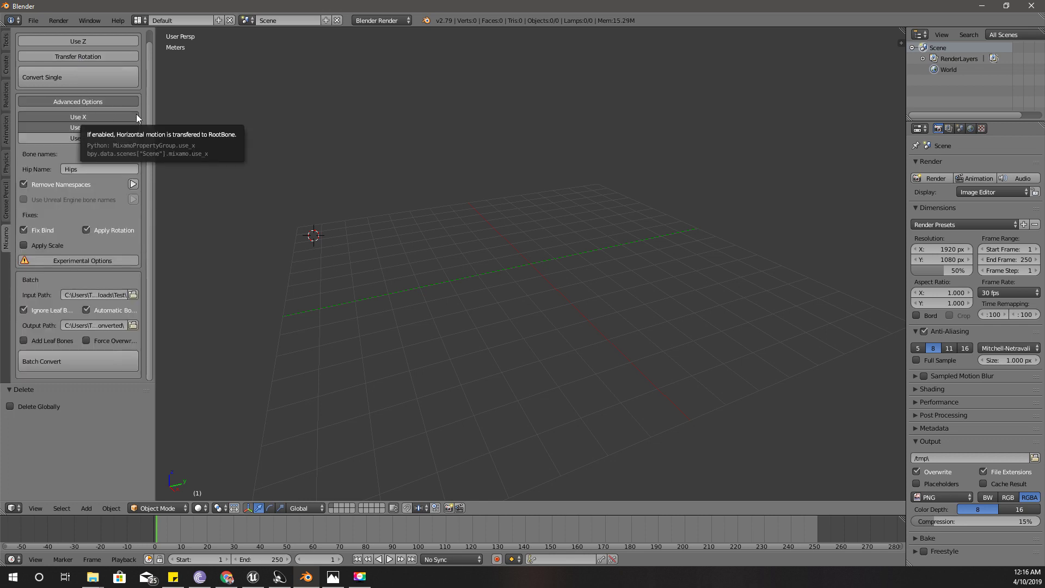
pyautogui.click(136, 138)
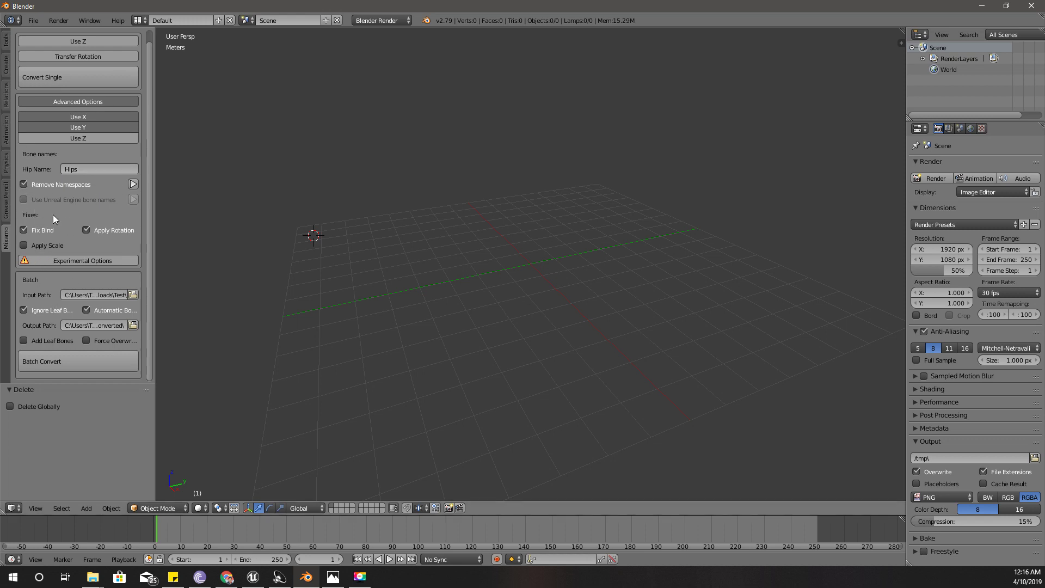
pyautogui.moveTo(154, 286); pyautogui.dragTo(221, 285)
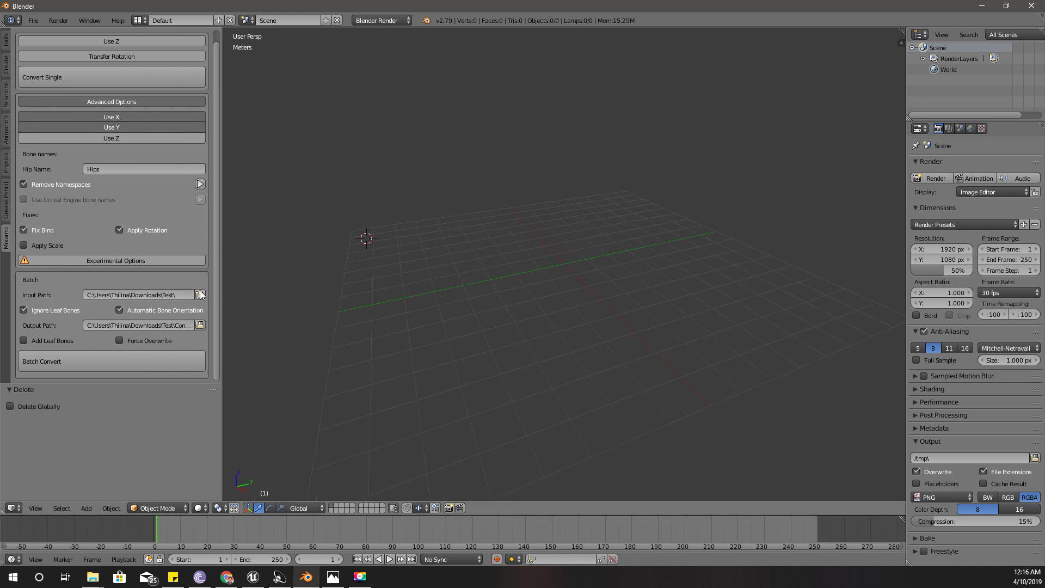
# Accept the Downloads\Test folder as the batch input path and its Converted subfolder as the output path
pyautogui.click(202, 295)
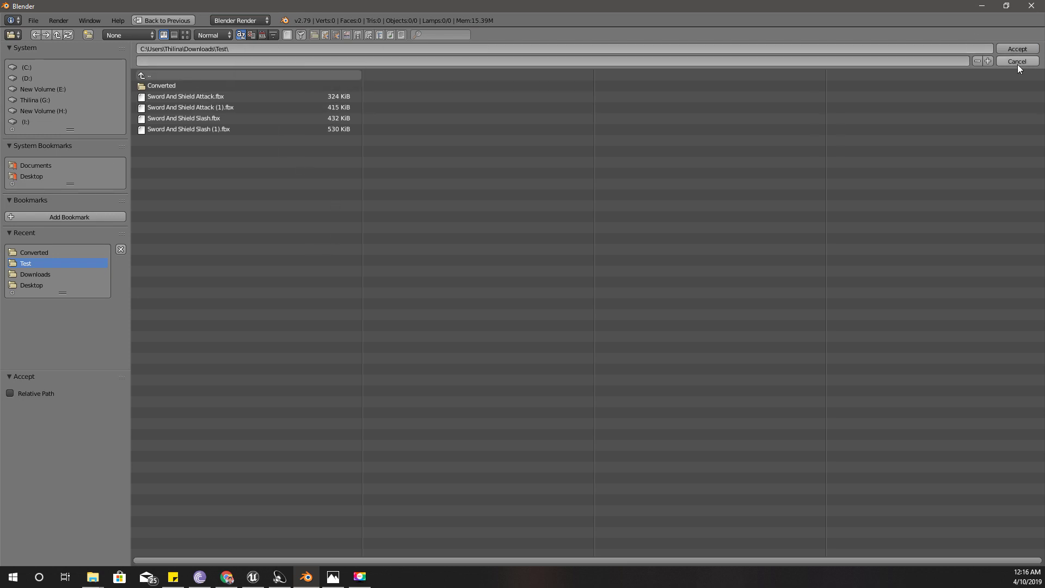
pyautogui.click(1016, 48)
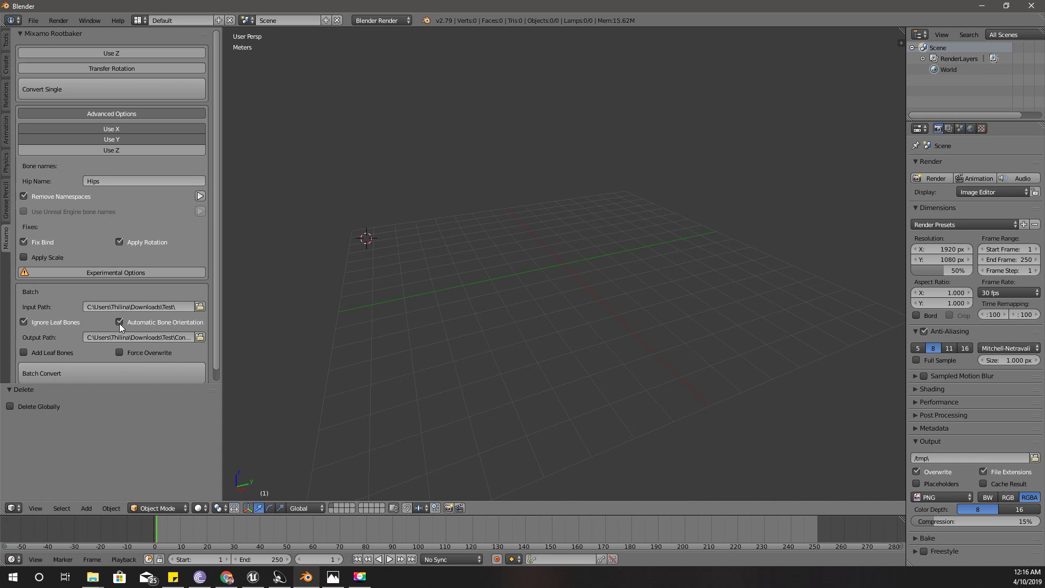
pyautogui.click(200, 337)
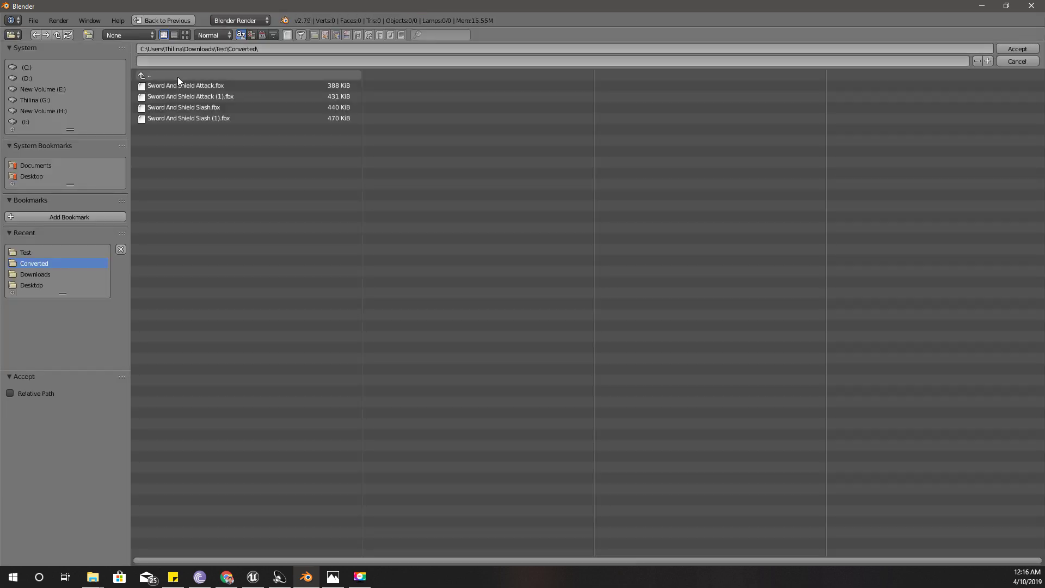
pyautogui.click(1008, 50)
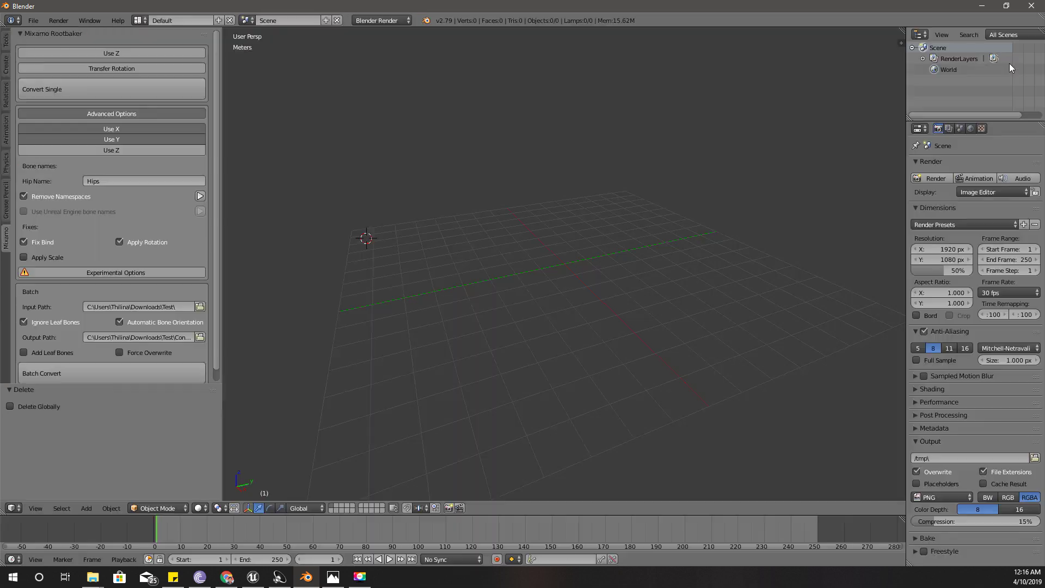
# Switch to Unreal, open the Knight/Sword/Attack_RM folder and bring in the four converted Sword And Shield FBX files from the Converted folder
pyautogui.scroll(-1, 96, 357)
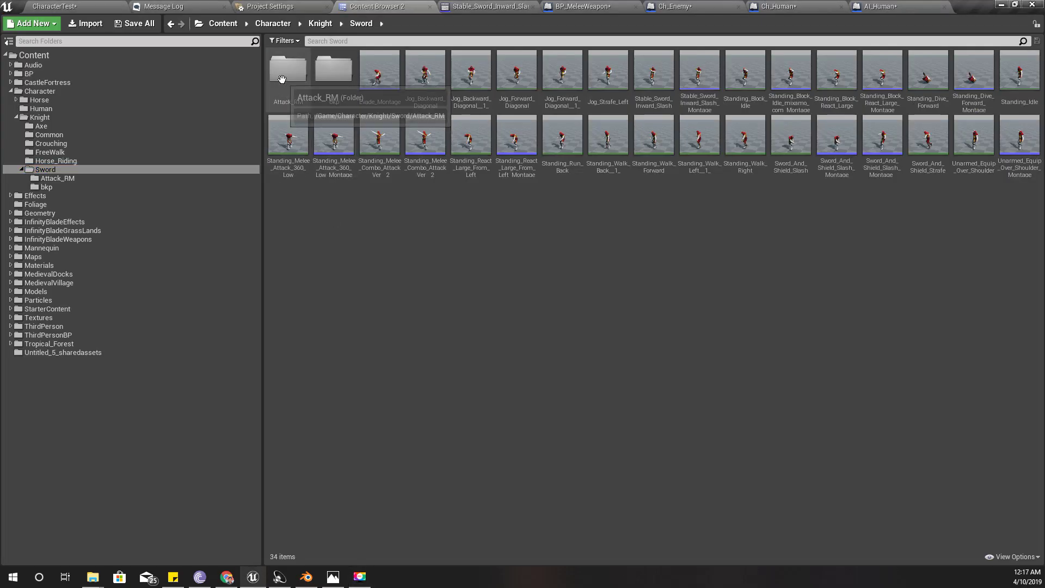
pyautogui.doubleClick(293, 72)
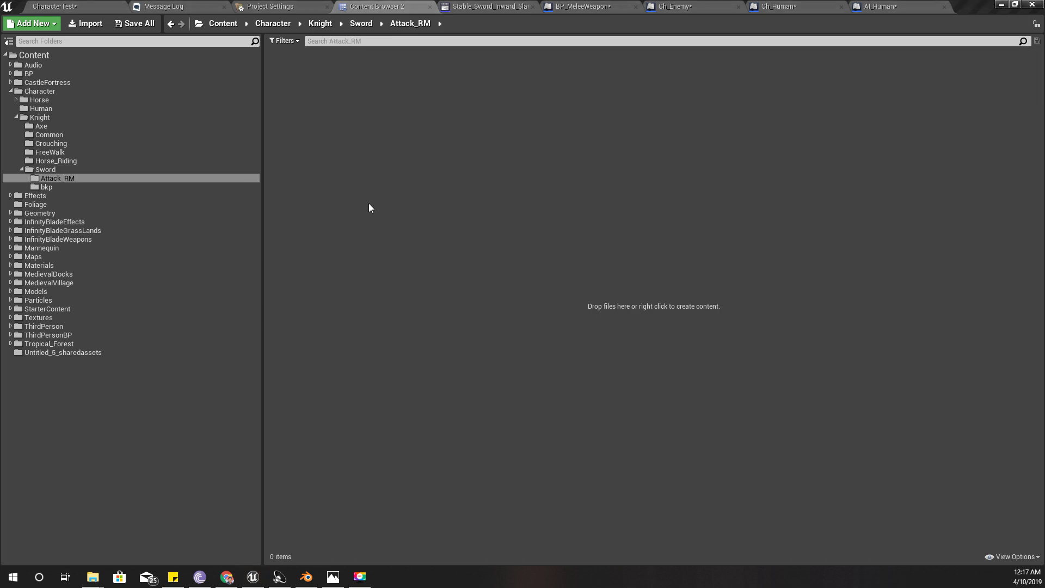
pyautogui.hotkey('alt', 'Tab')
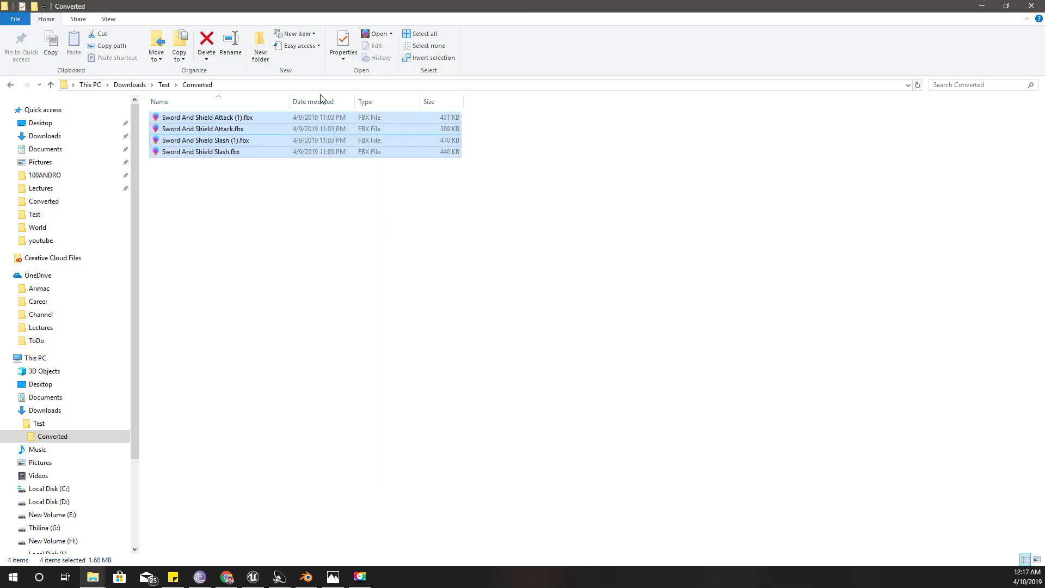
pyautogui.moveTo(203, 123); pyautogui.dragTo(455, 213)
pyautogui.hotkey('alt', 'Tab')
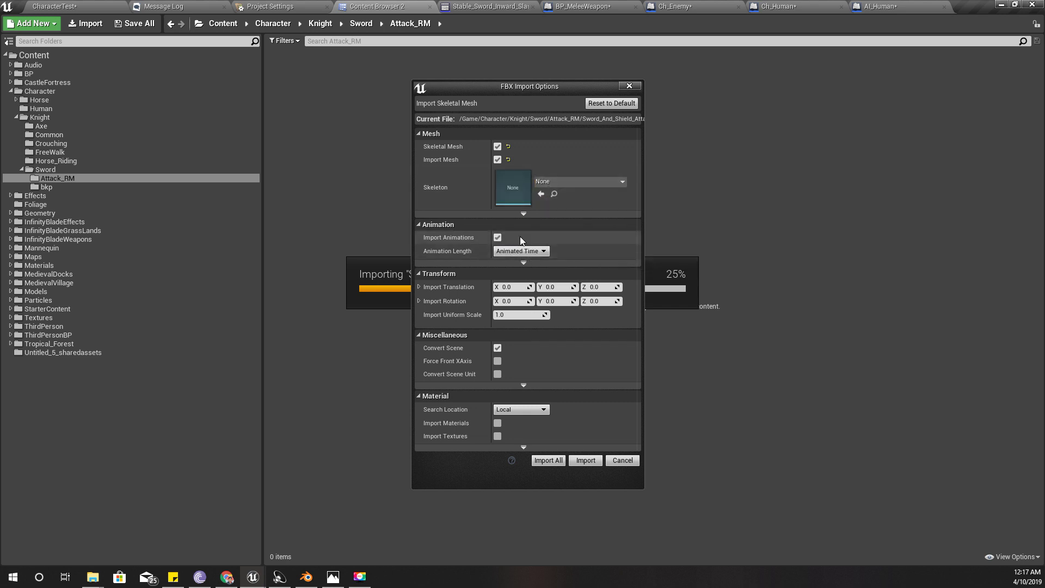
# Import all the FBX files as animations only, with mesh import off and Knight_RM_Skeleton as the skeleton
pyautogui.click(497, 160)
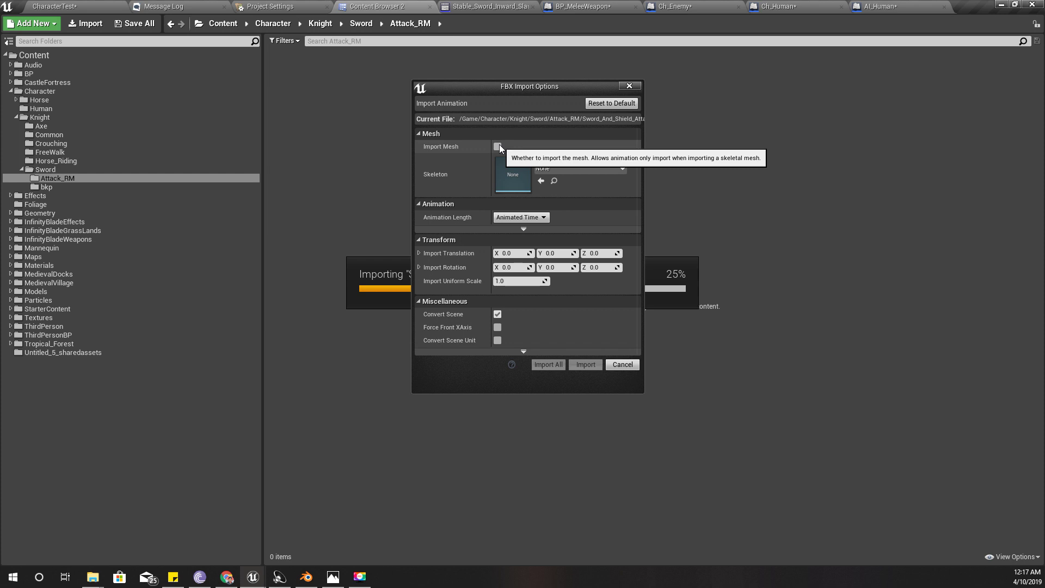
pyautogui.click(580, 169)
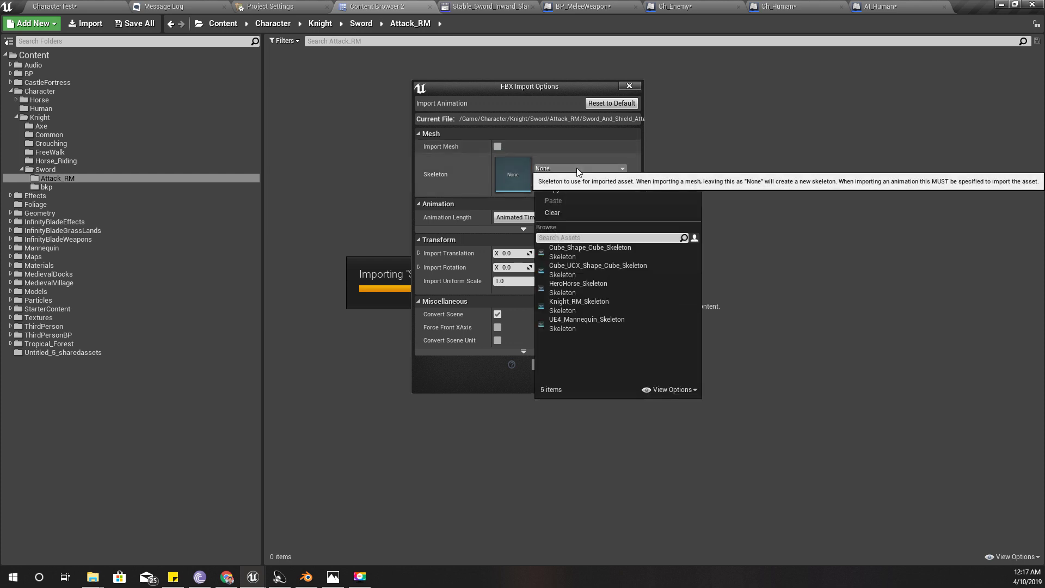
pyautogui.click(576, 301)
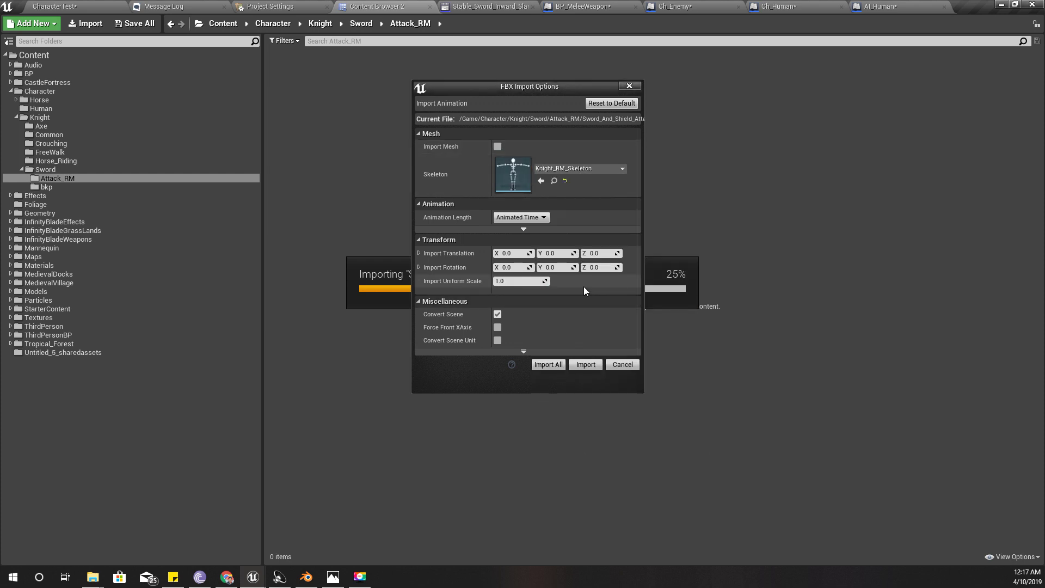
pyautogui.click(551, 368)
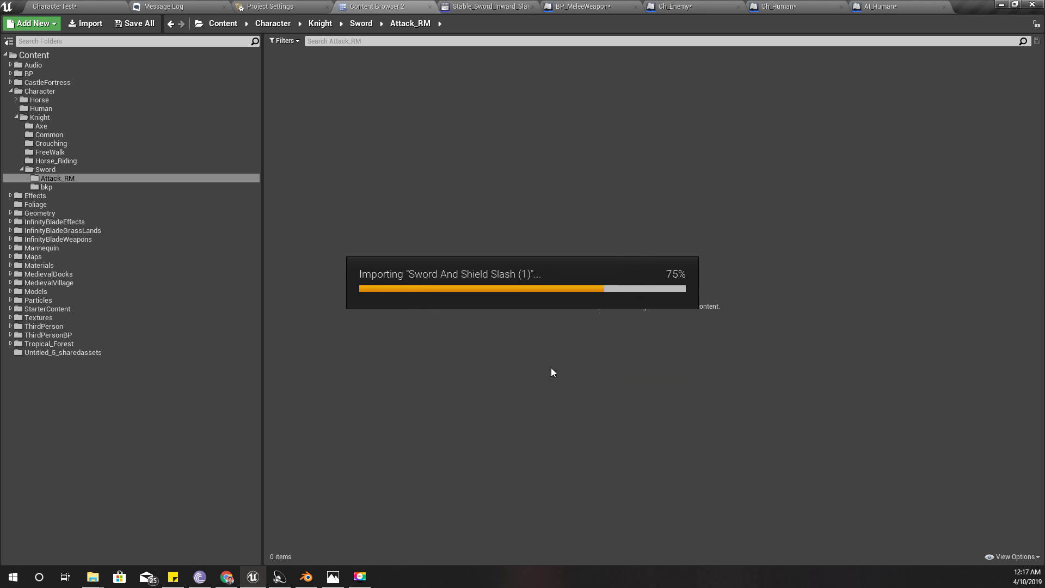
# Open the Sword_And_Shield_Attack animation, enable root motion and set its Root Motion Root Lock to Anim First Frame
pyautogui.click(333, 161)
pyautogui.doubleClick(284, 72)
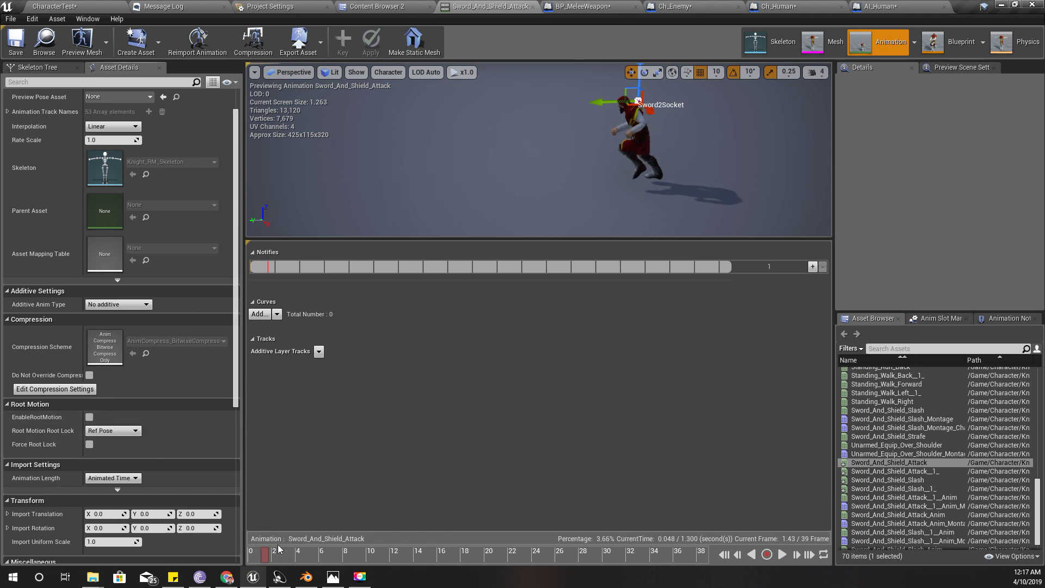
pyautogui.click(89, 417)
pyautogui.click(112, 431)
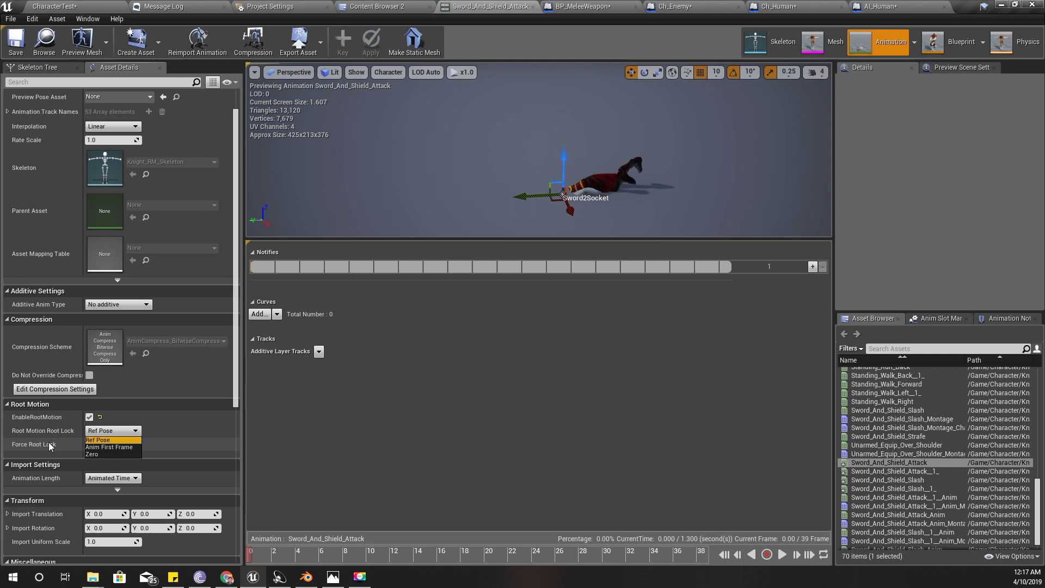
pyautogui.click(112, 447)
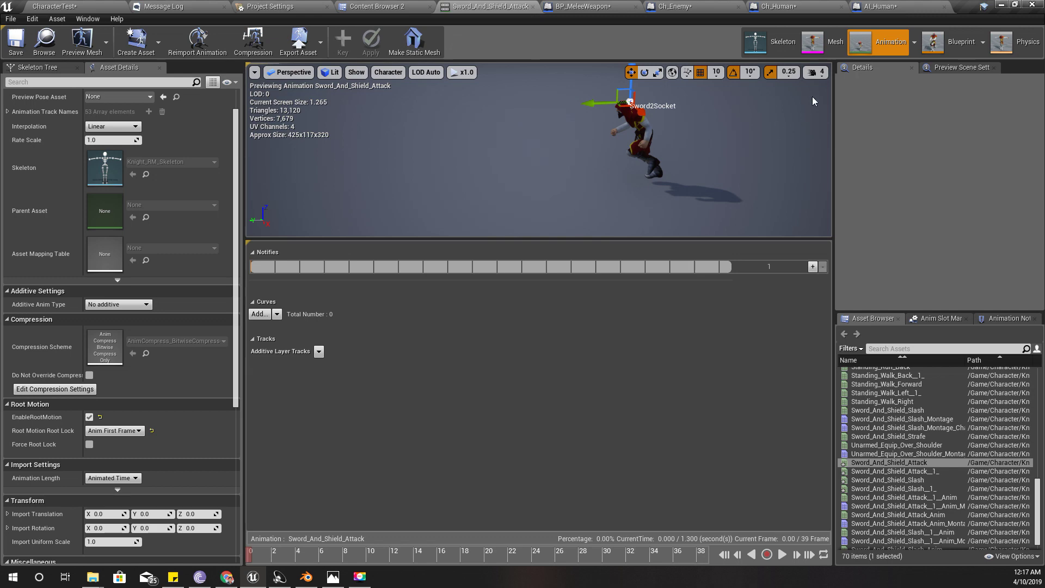
# Check which asset types can be created from the Sword_And_Shield_Attack animation in the Attack_RM folder
pyautogui.click(375, 6)
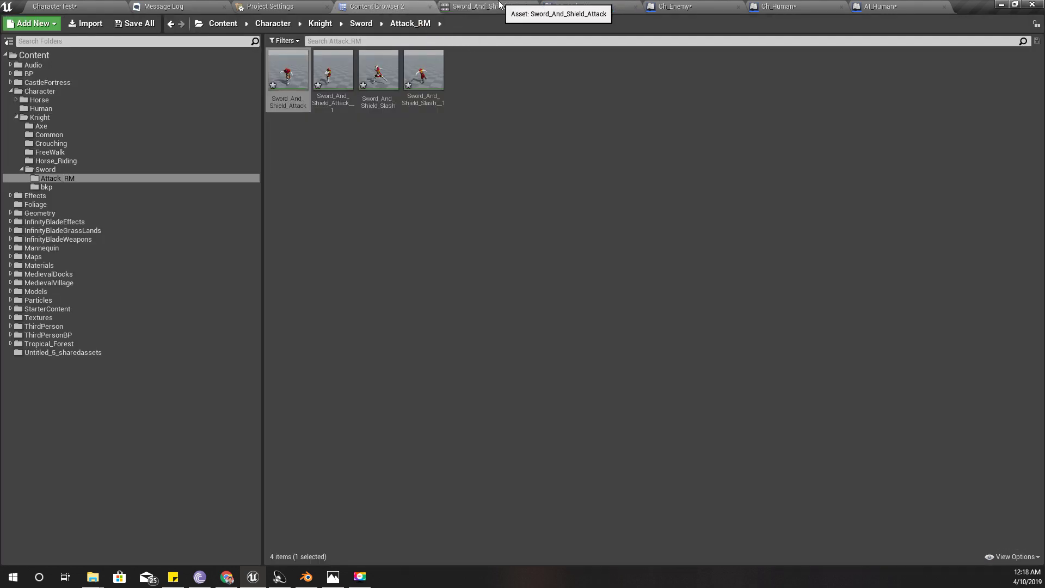
pyautogui.click(528, 6)
pyautogui.click(370, 6)
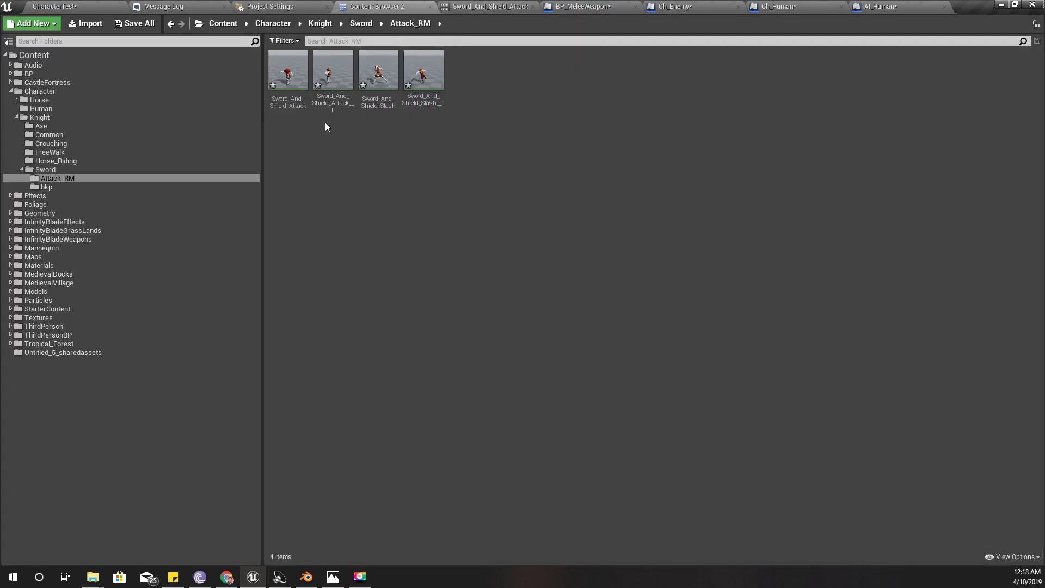
pyautogui.rightClick(283, 72)
pyautogui.moveTo(348, 87)
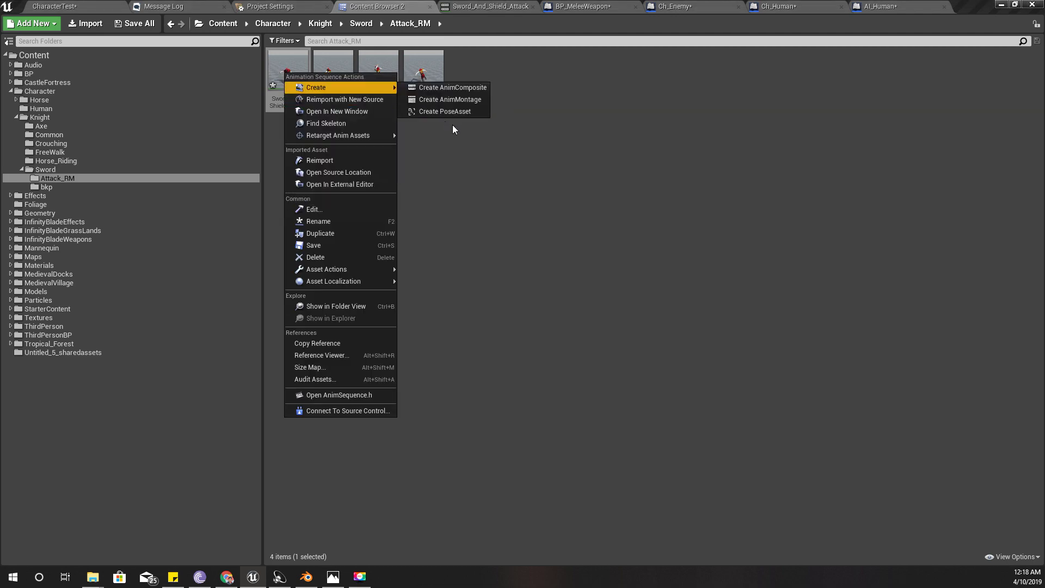
pyautogui.click(635, 240)
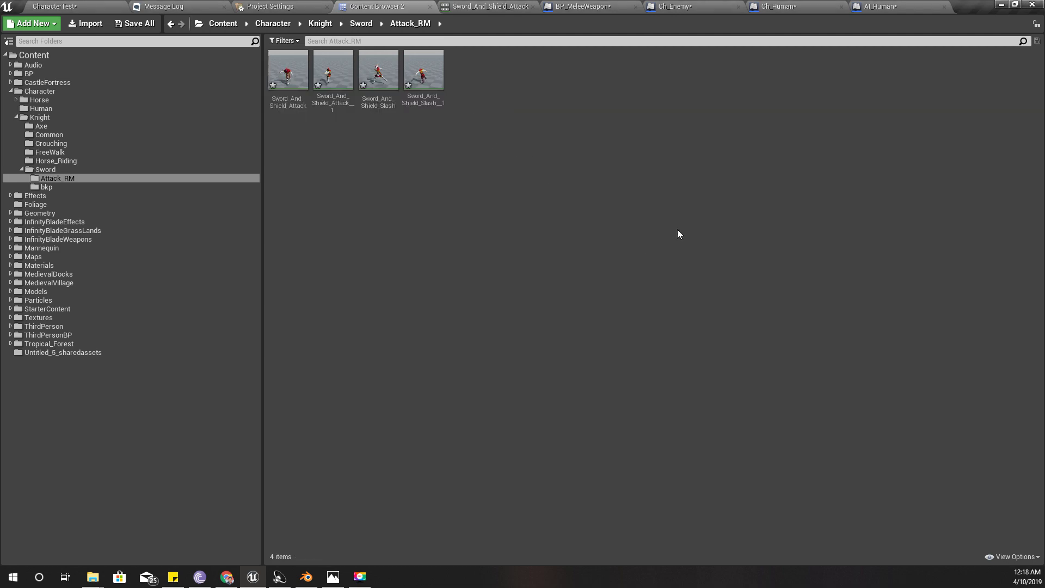
# Check the regular attacks montage array in BP_MeleeWeapon and return to the Attack_RM folder
pyautogui.click(591, 7)
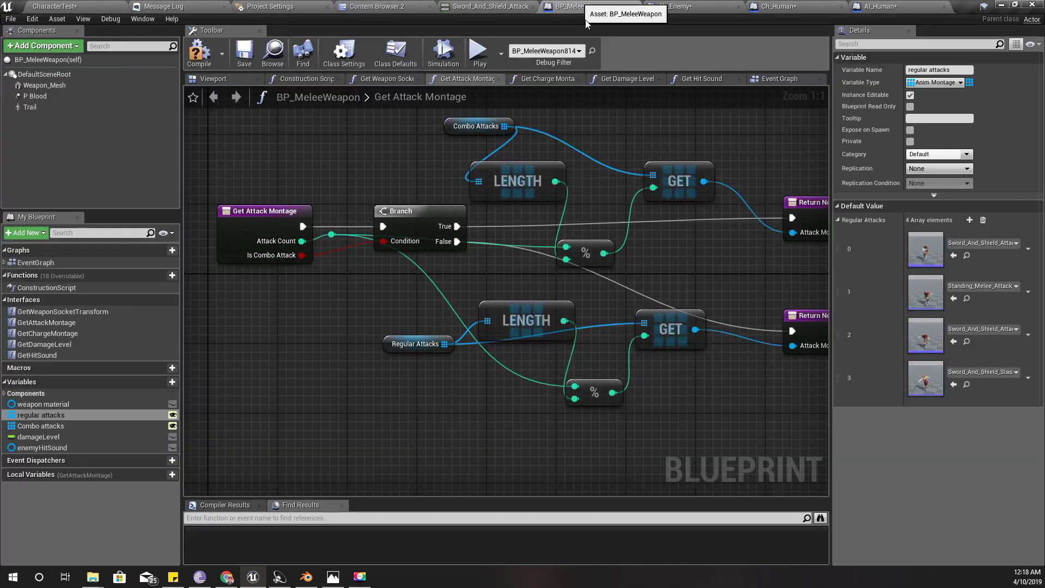
pyautogui.click(163, 5)
pyautogui.click(356, 7)
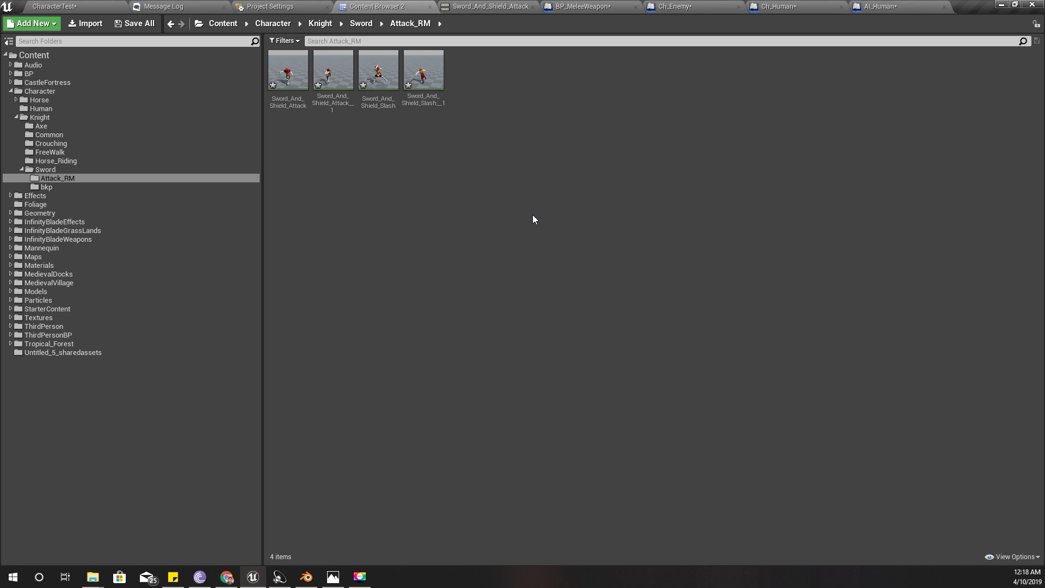
# Open the existing Sword_And_Shield_Slash_Montage from the Sword folder and scrub through its timeline
pyautogui.click(361, 27)
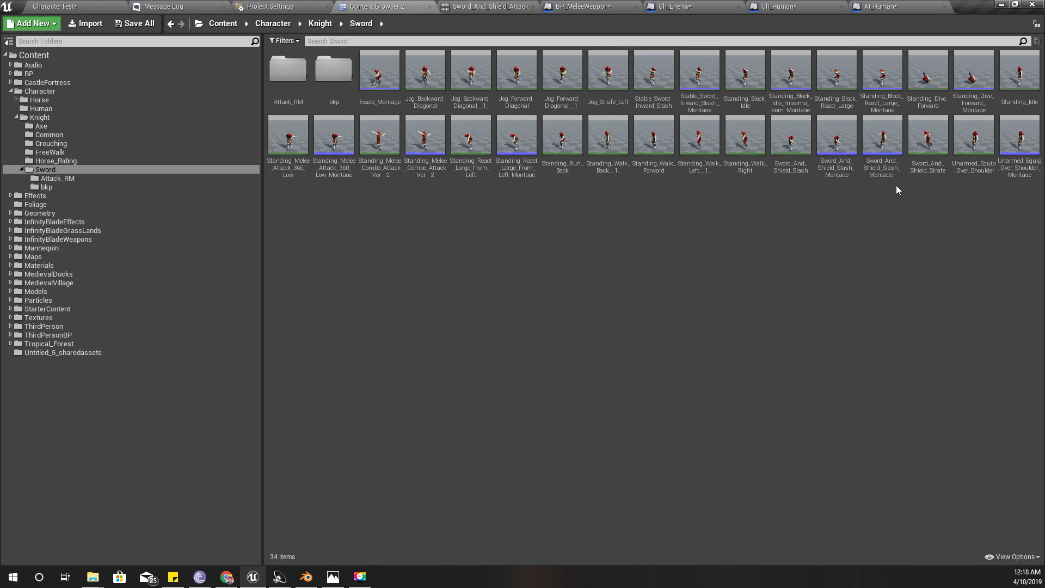
pyautogui.doubleClick(841, 144)
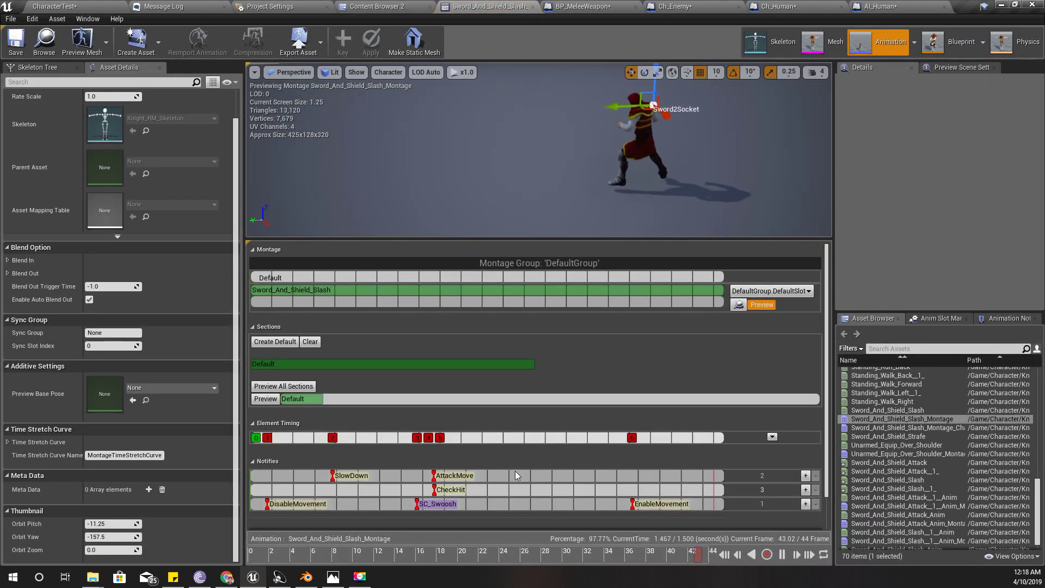
pyautogui.click(251, 549)
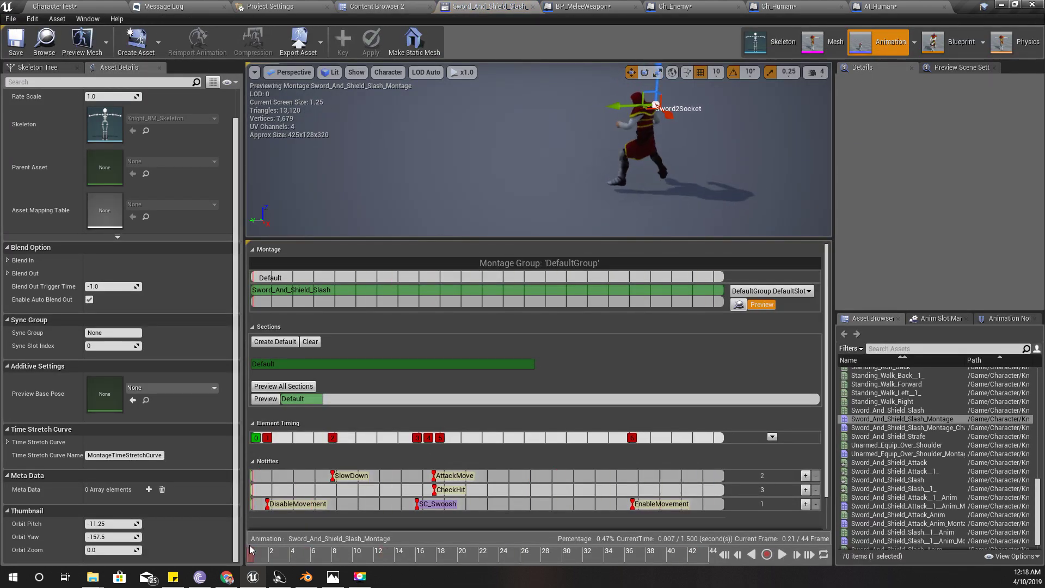
pyautogui.moveTo(252, 549)
pyautogui.mouseDown()
pyautogui.moveTo(269, 550)
pyautogui.moveTo(257, 550)
pyautogui.mouseUp()
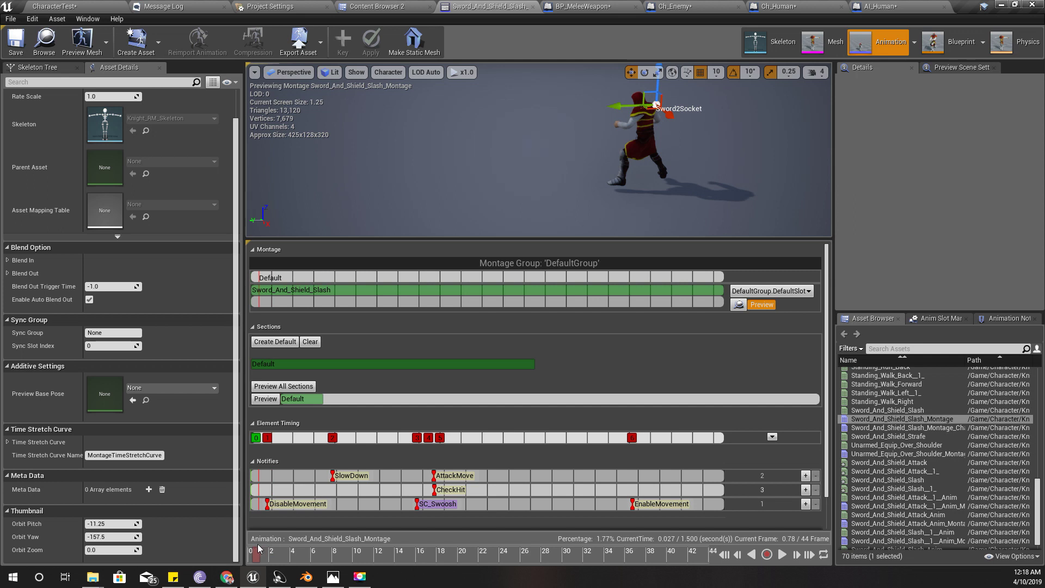
pyautogui.moveTo(252, 553); pyautogui.dragTo(399, 552)
pyautogui.moveTo(520, 549); pyautogui.dragTo(255, 519)
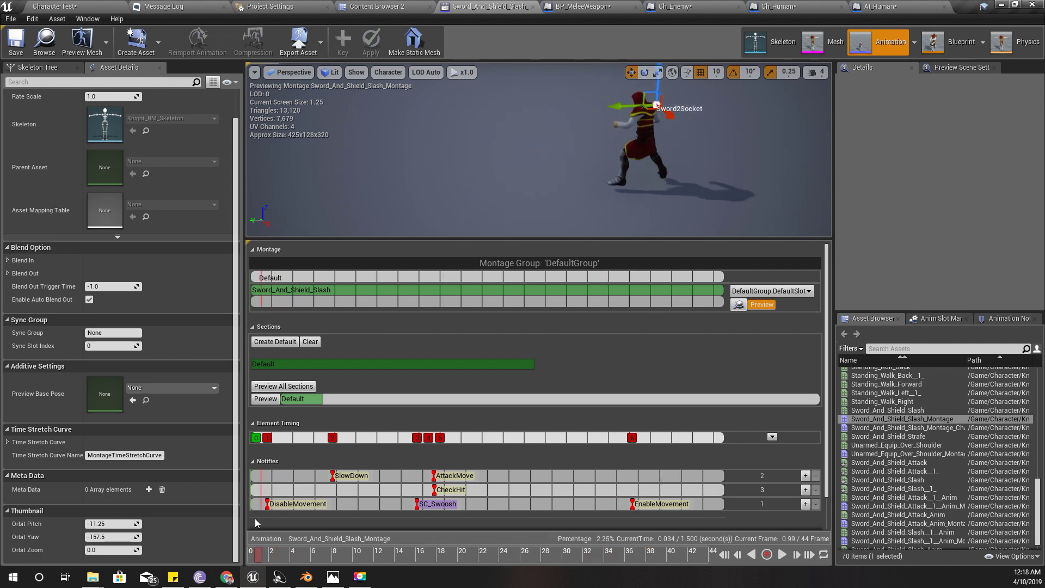
# Inspect the DisableMovement and EnableMovement notifies at the start and end of the slash montage
pyautogui.click(283, 506)
pyautogui.click(657, 504)
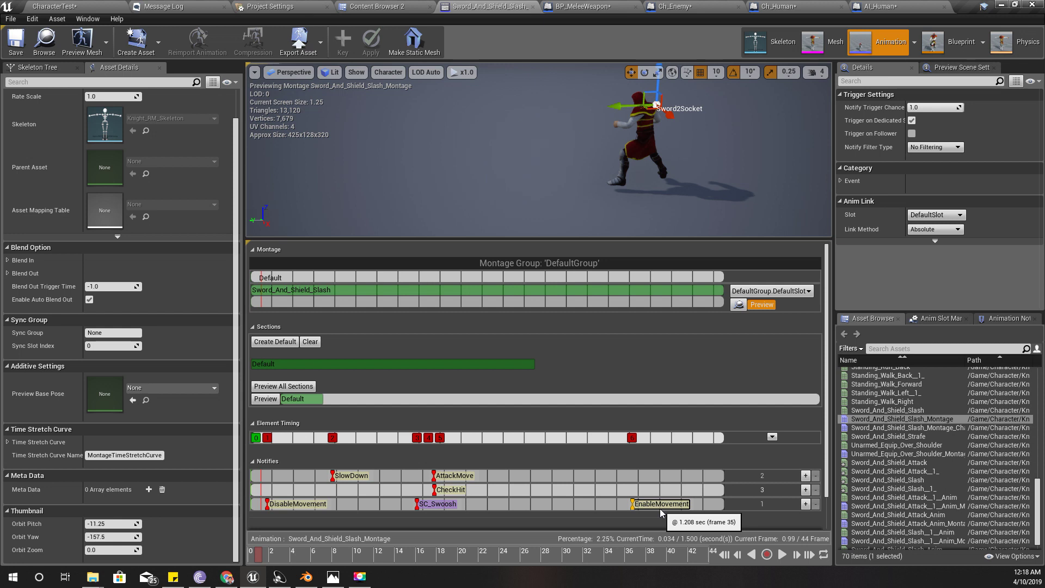
pyautogui.click(304, 505)
pyautogui.click(660, 503)
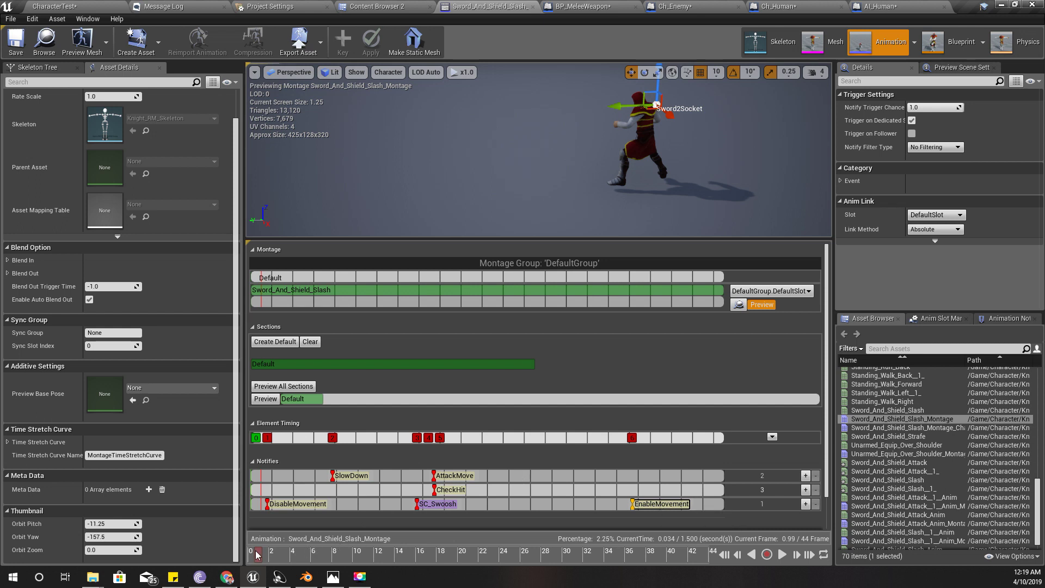
# Inspect the SlowDown notify and scrub the slash montage around it to see the wind-up pose
pyautogui.moveTo(257, 554); pyautogui.dragTo(346, 484)
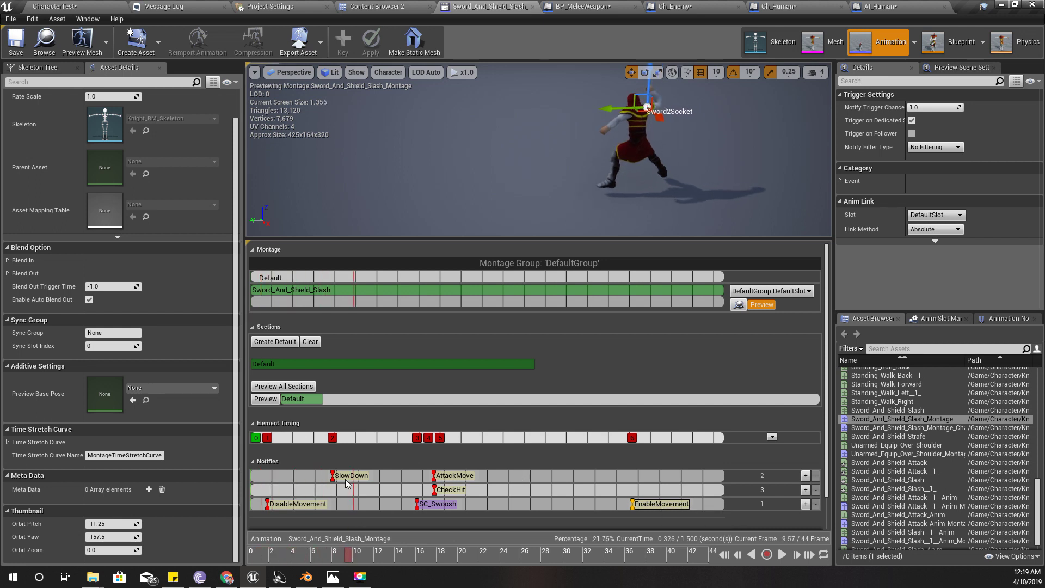
pyautogui.click(348, 476)
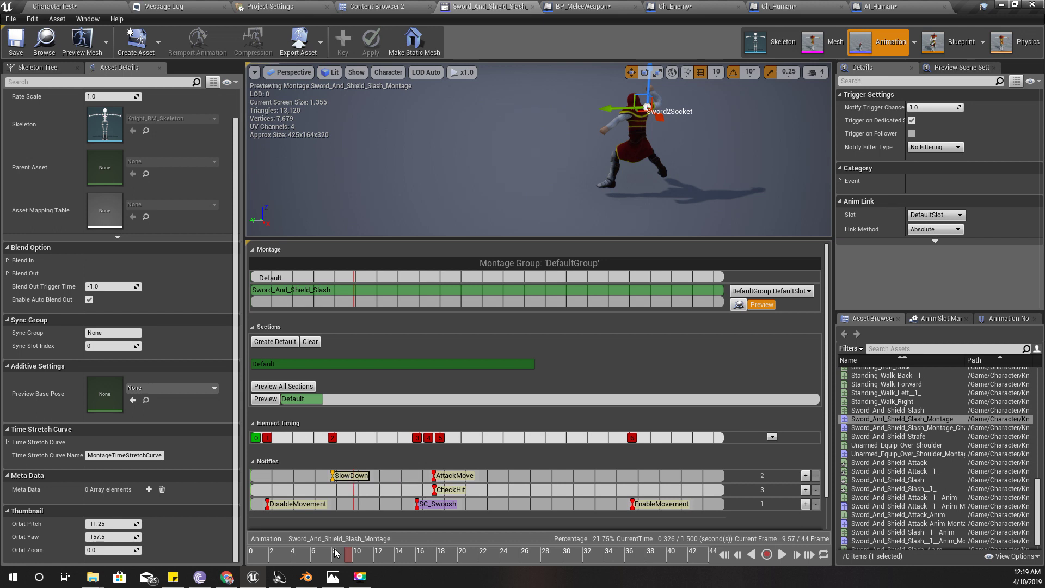
pyautogui.moveTo(351, 556); pyautogui.dragTo(317, 536)
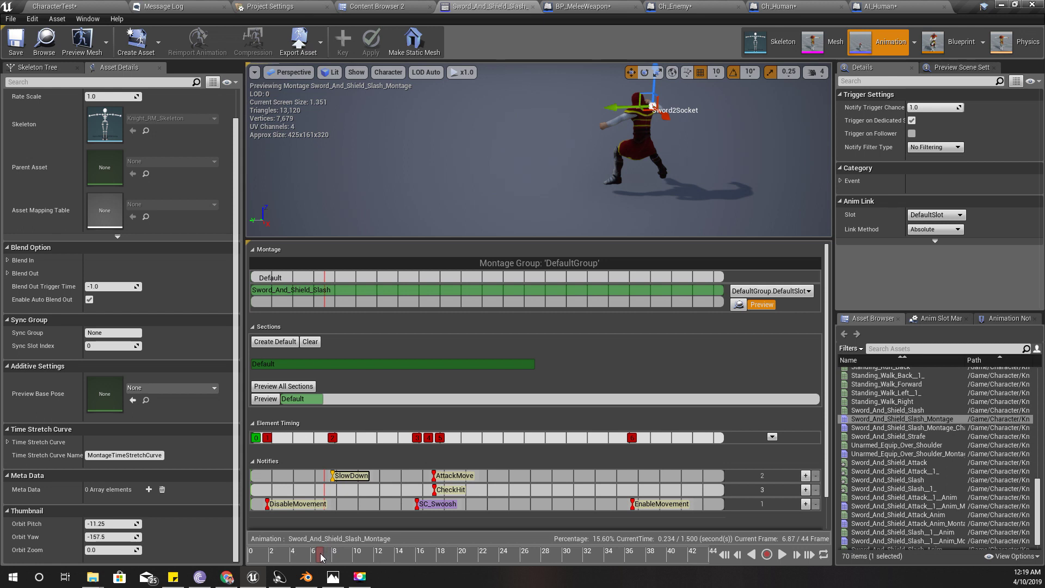
pyautogui.moveTo(329, 556)
pyautogui.mouseDown()
pyautogui.moveTo(364, 551)
pyautogui.moveTo(321, 546)
pyautogui.mouseUp()
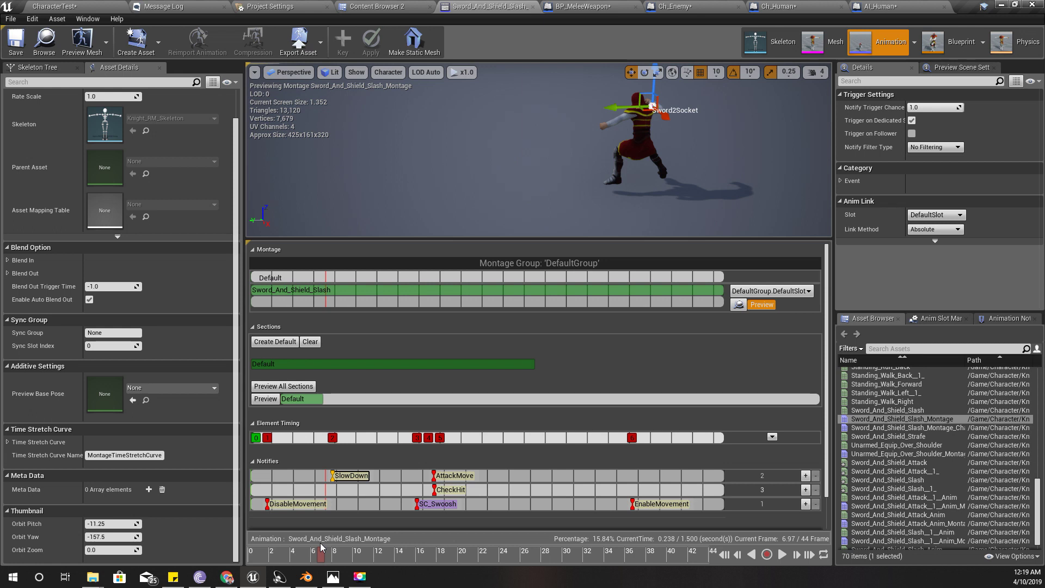
pyautogui.moveTo(321, 546); pyautogui.dragTo(387, 542)
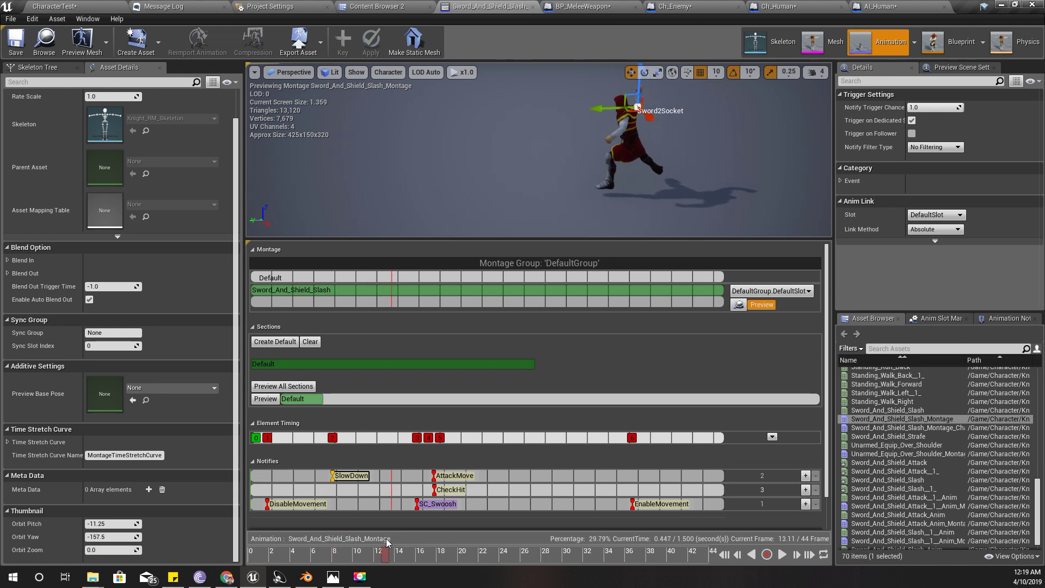
# Inspect the CheckHit, SC_Swoosh and AttackMove notifies while scrubbing the slash montage around the moment of the strike
pyautogui.click(449, 489)
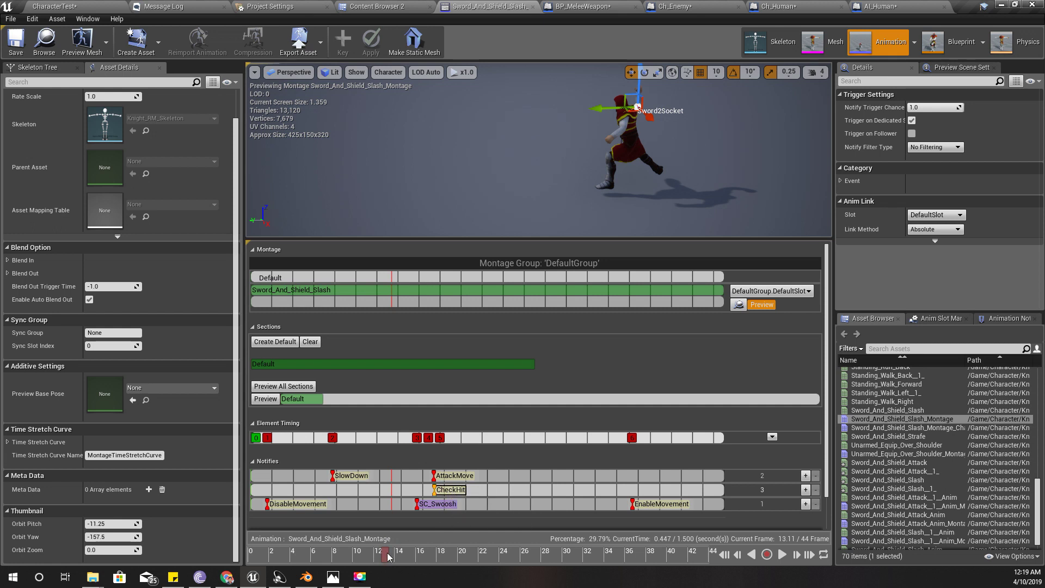
pyautogui.moveTo(387, 555); pyautogui.dragTo(434, 542)
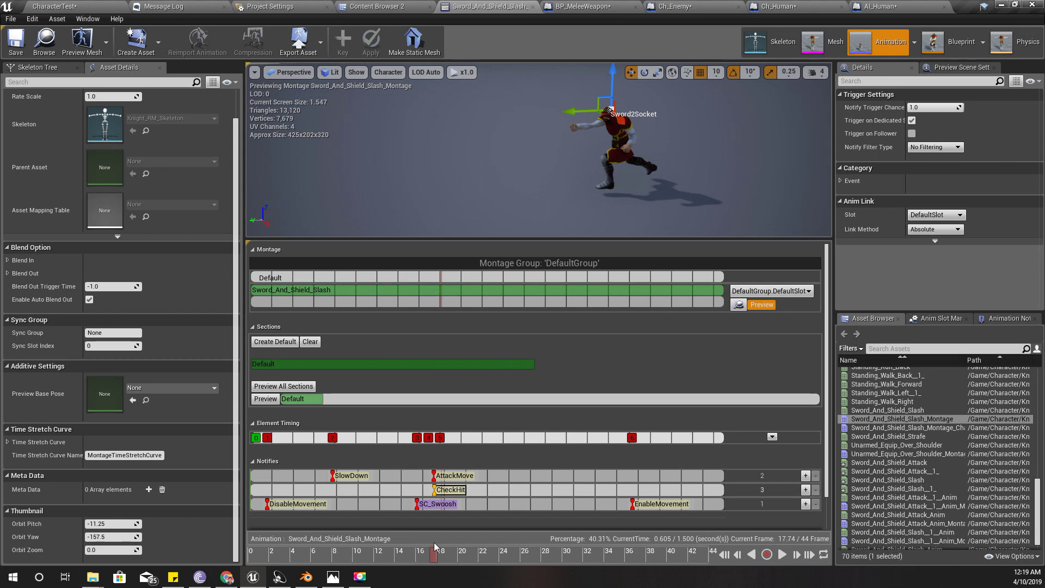
pyautogui.moveTo(433, 542)
pyautogui.mouseDown()
pyautogui.moveTo(387, 548)
pyautogui.moveTo(430, 545)
pyautogui.moveTo(403, 544)
pyautogui.moveTo(417, 549)
pyautogui.mouseUp()
pyautogui.click(430, 505)
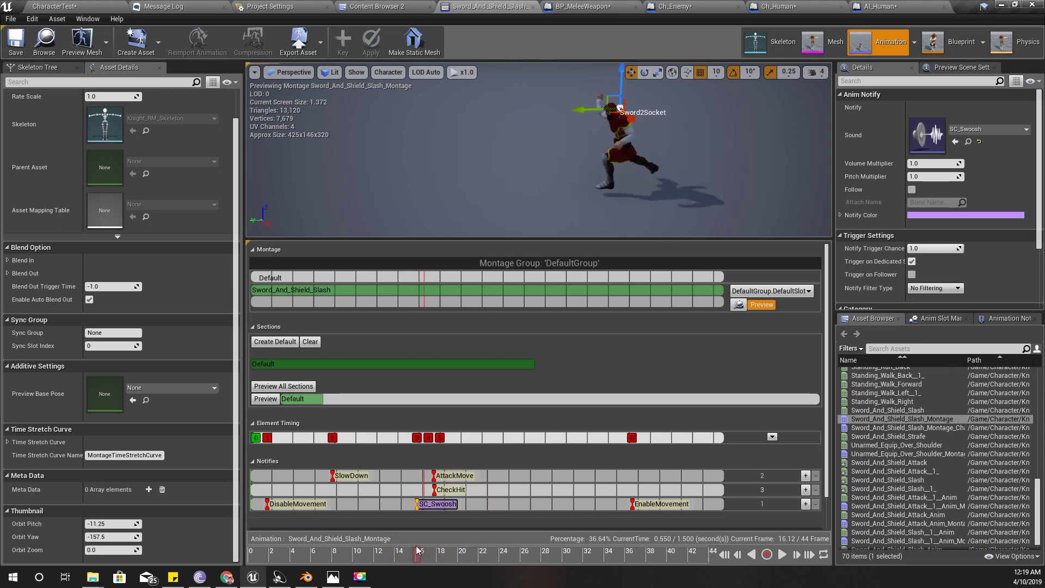
pyautogui.click(451, 477)
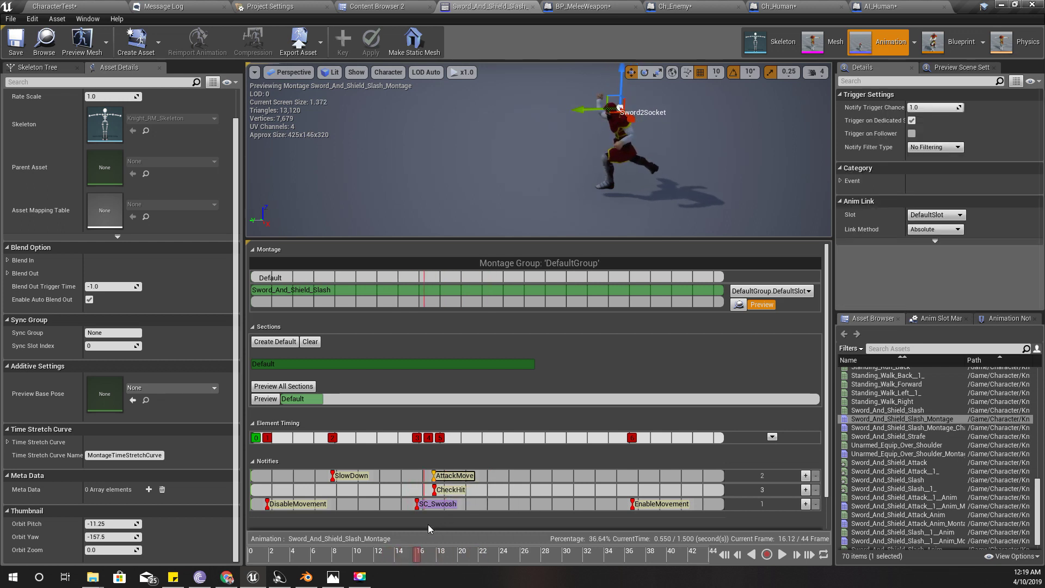
pyautogui.moveTo(419, 554)
pyautogui.mouseDown()
pyautogui.moveTo(459, 555)
pyautogui.moveTo(420, 554)
pyautogui.mouseUp()
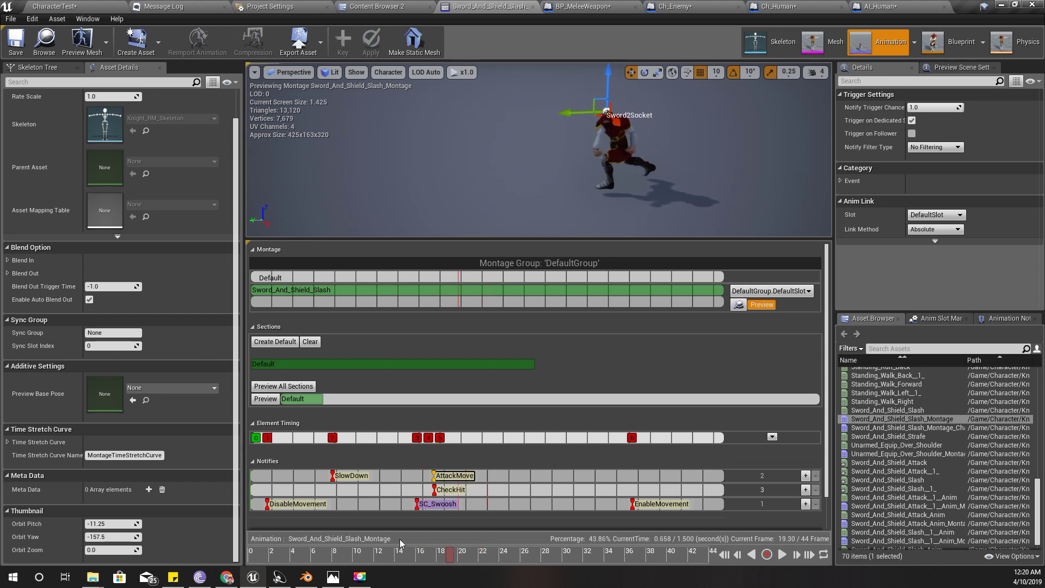
pyautogui.moveTo(422, 559); pyautogui.dragTo(395, 553)
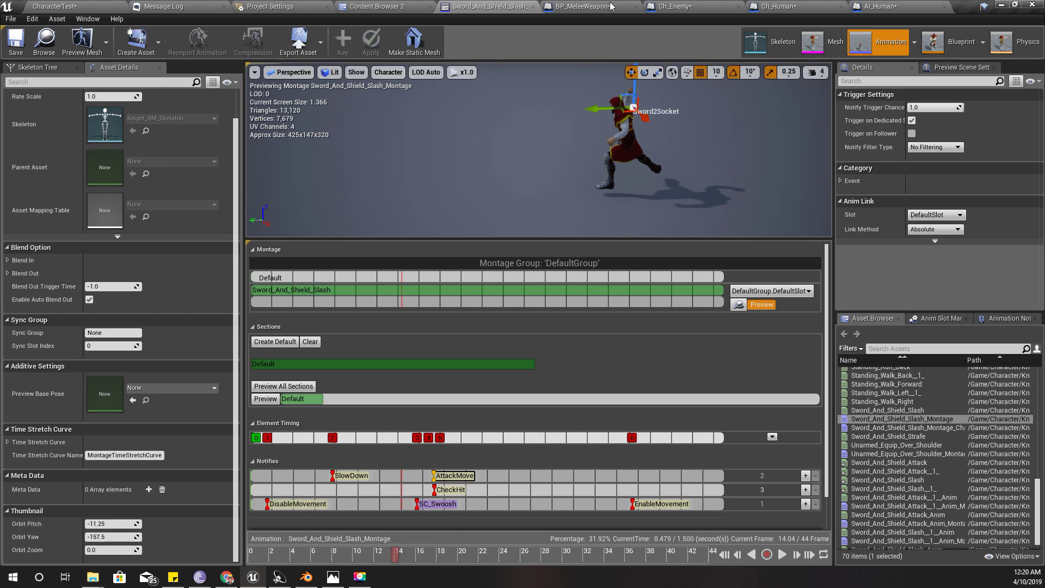
# Create an AnimMontage from the Sword_And_Shield_Attack animation in the Attack_RM folder and open it for editing
pyautogui.click(406, 7)
pyautogui.doubleClick(297, 76)
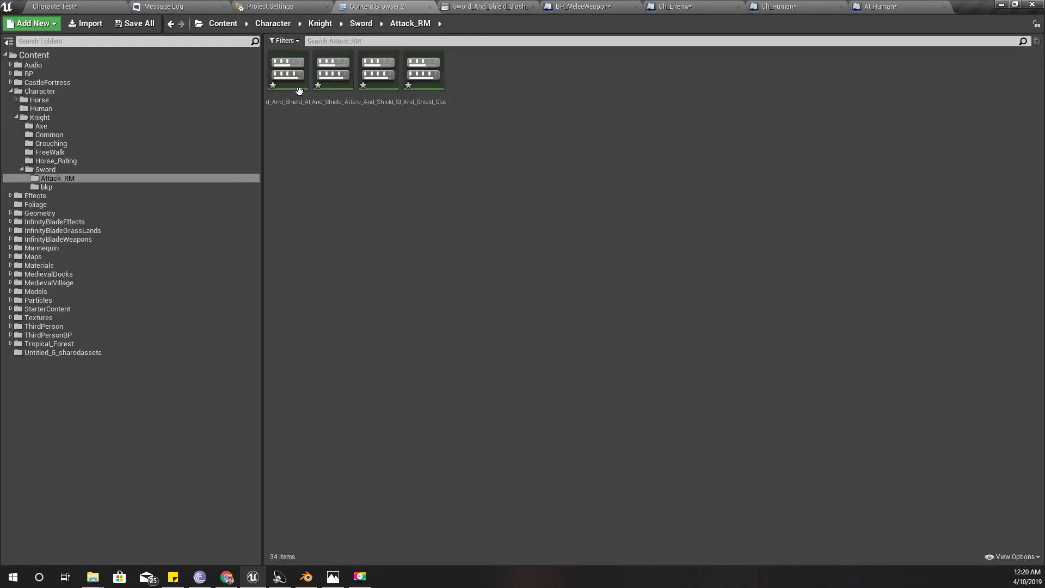
pyautogui.rightClick(299, 82)
pyautogui.moveTo(381, 96)
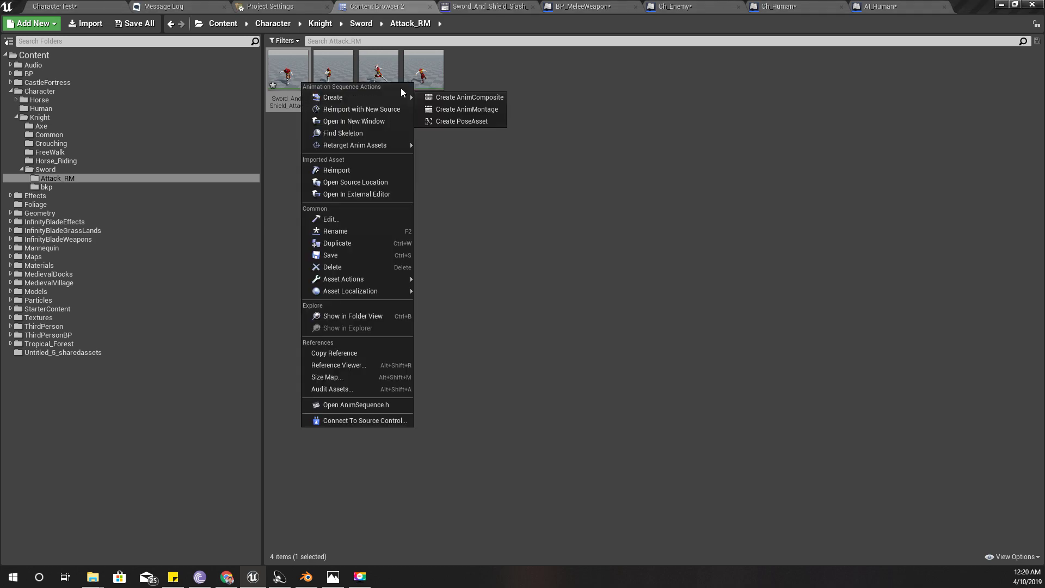
pyautogui.click(452, 109)
pyautogui.doubleClick(367, 60)
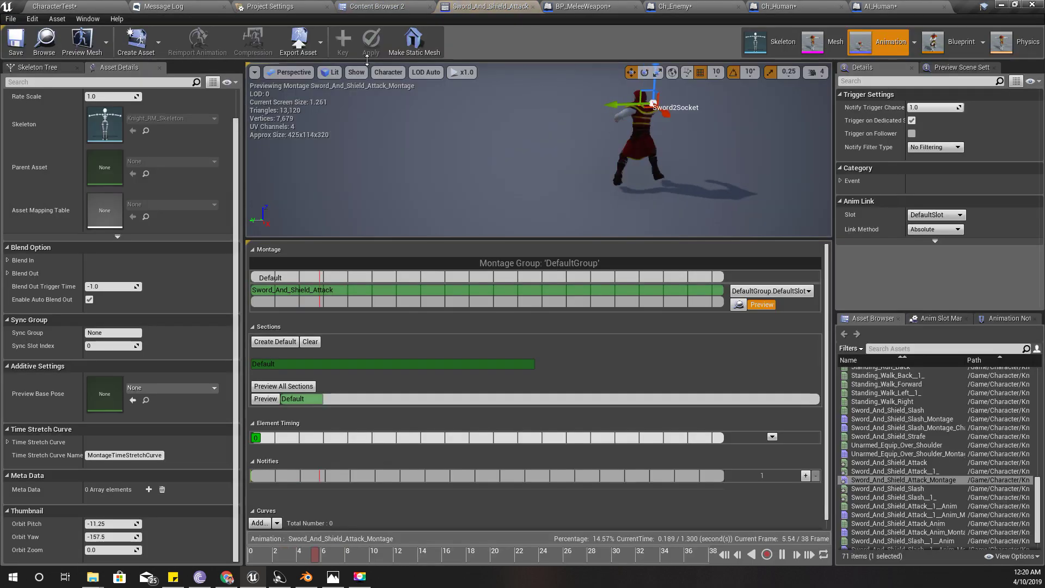
# Add a second notify track to the attack montage and place a DisableMovement notify at about frame 2
pyautogui.click(805, 475)
pyautogui.rightClick(264, 485)
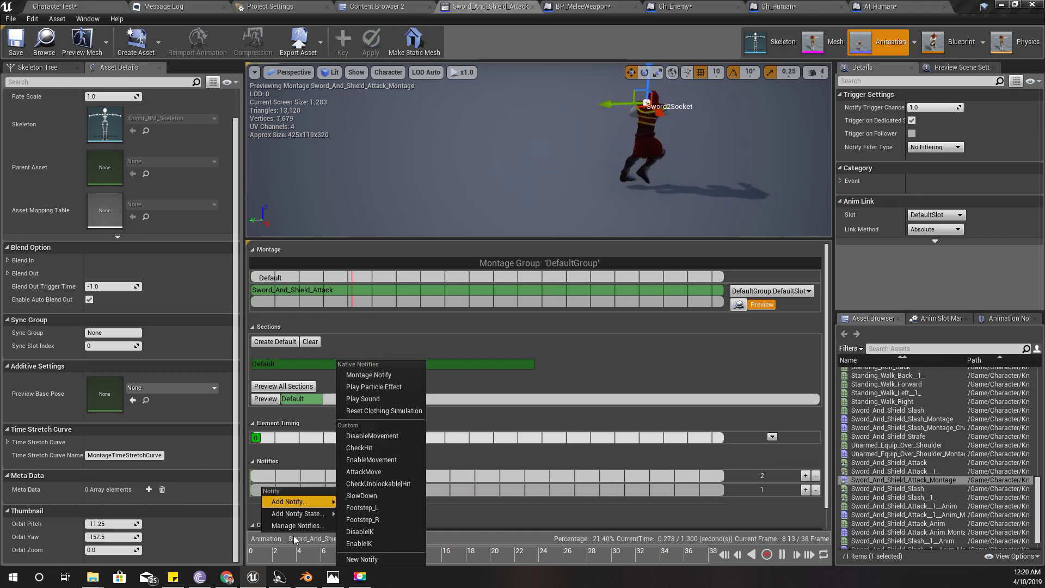
pyautogui.click(267, 550)
pyautogui.click(269, 555)
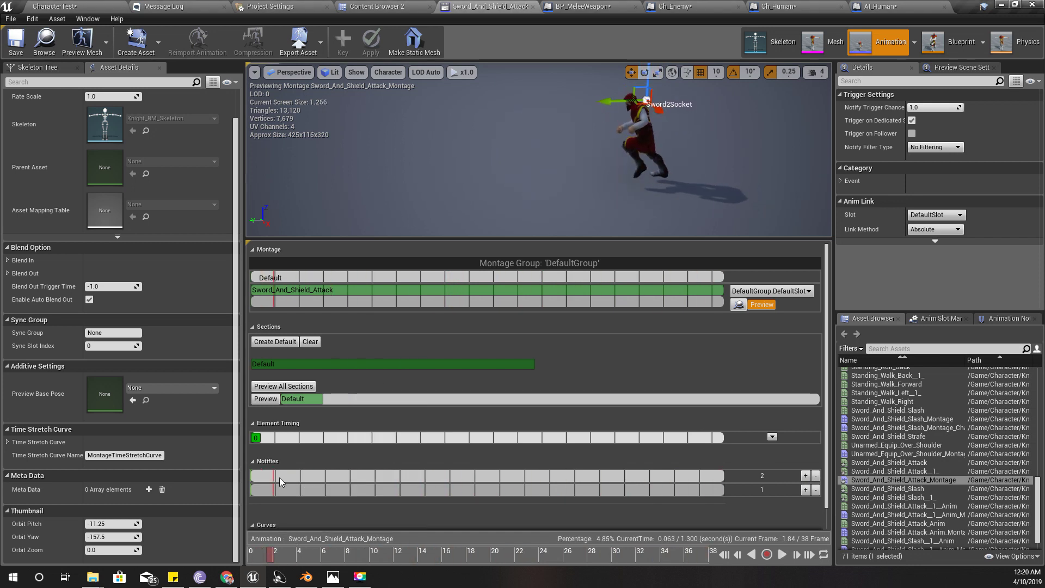
pyautogui.rightClick(270, 487)
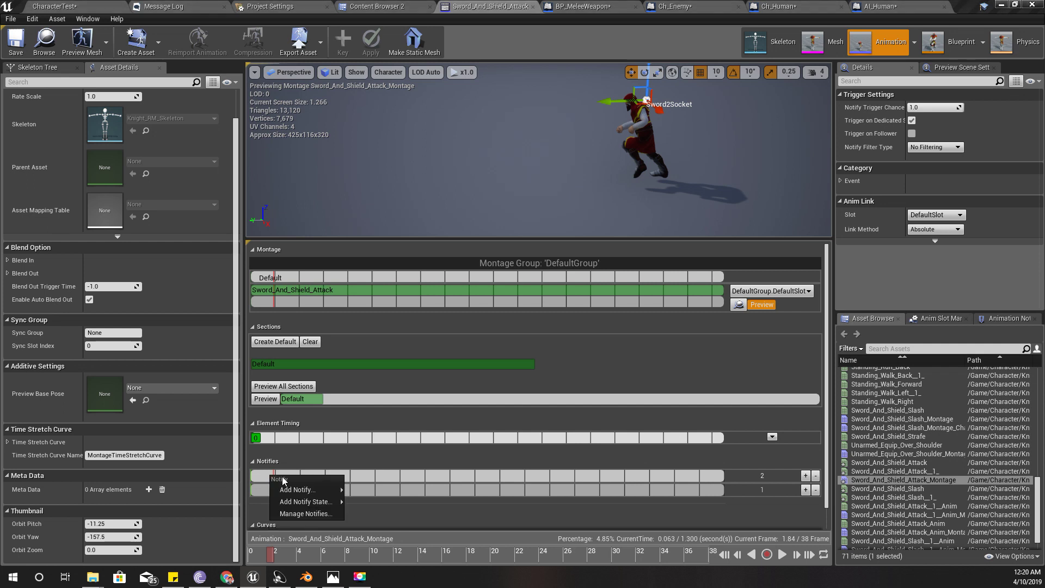
pyautogui.moveTo(297, 498)
pyautogui.click(368, 439)
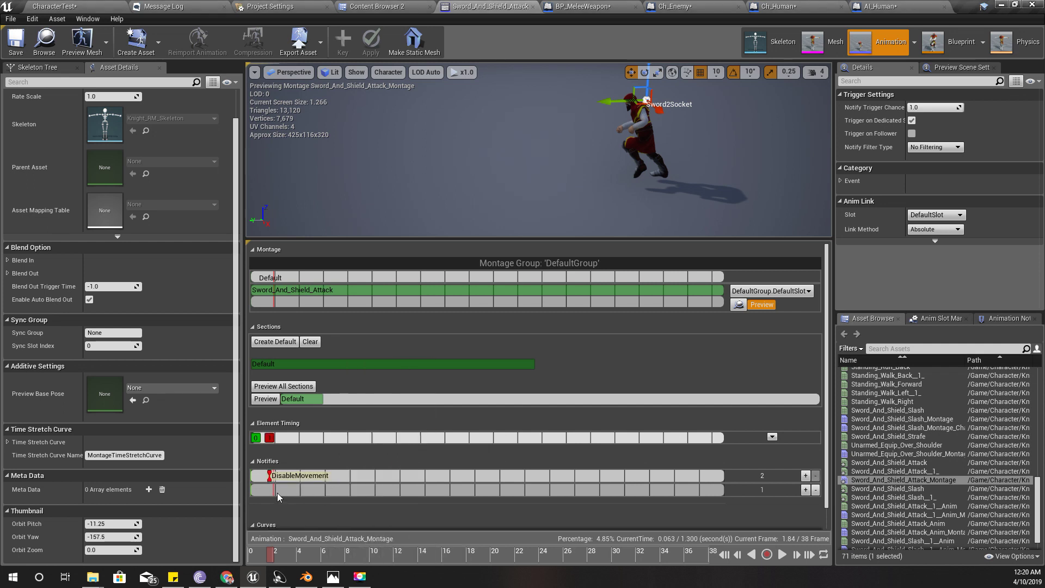
# Add an EnableMovement notify near the end of the attack montage, at about frame 36
pyautogui.moveTo(268, 554); pyautogui.dragTo(680, 553)
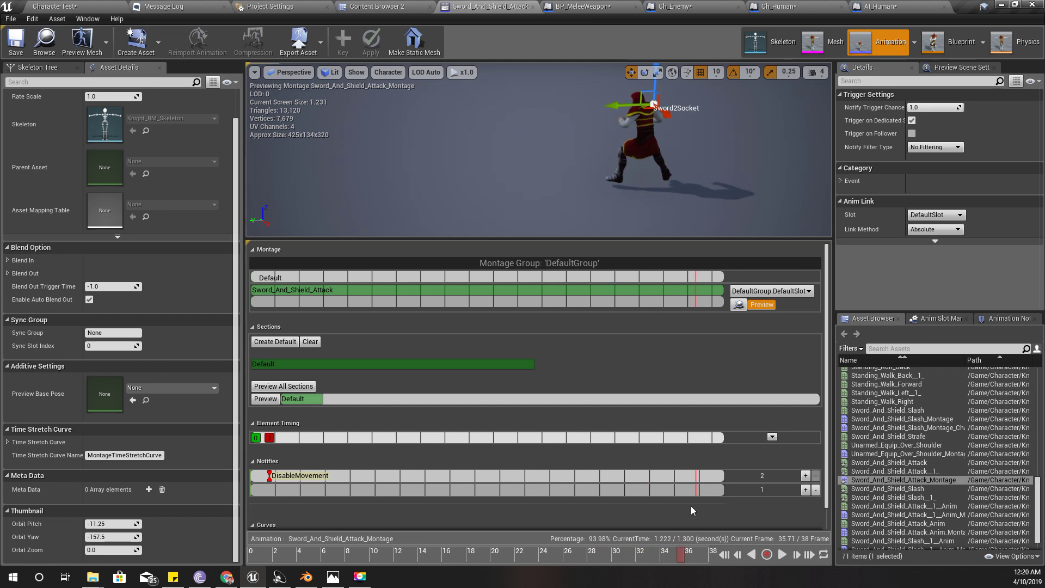
pyautogui.rightClick(701, 479)
pyautogui.moveTo(729, 489)
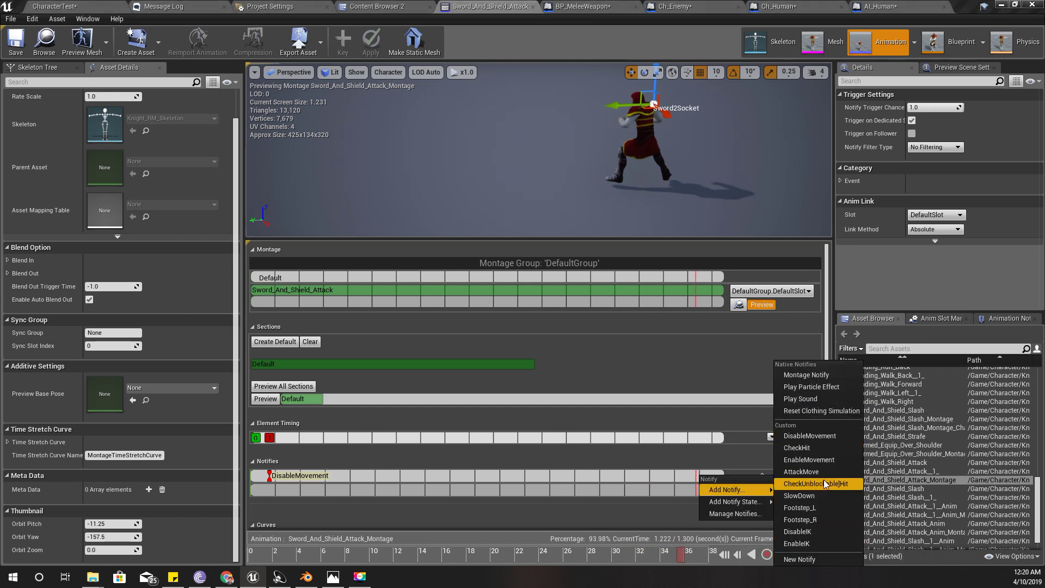
pyautogui.click(821, 460)
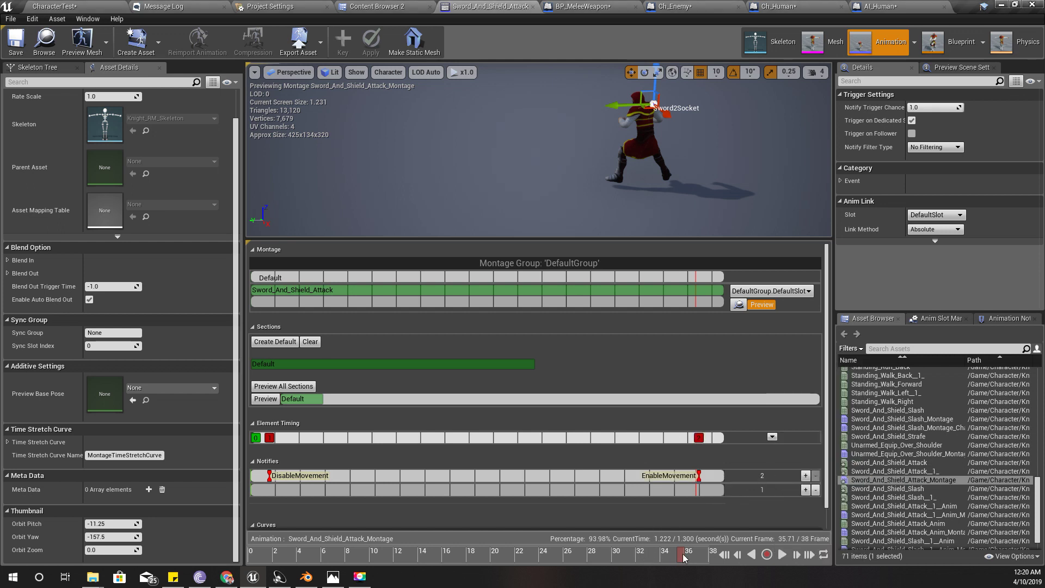
# Find the start of the sword swing, add a Play Sound notify at about frame 14 and set its sound to SC_Swoosh
pyautogui.moveTo(682, 557); pyautogui.dragTo(445, 554)
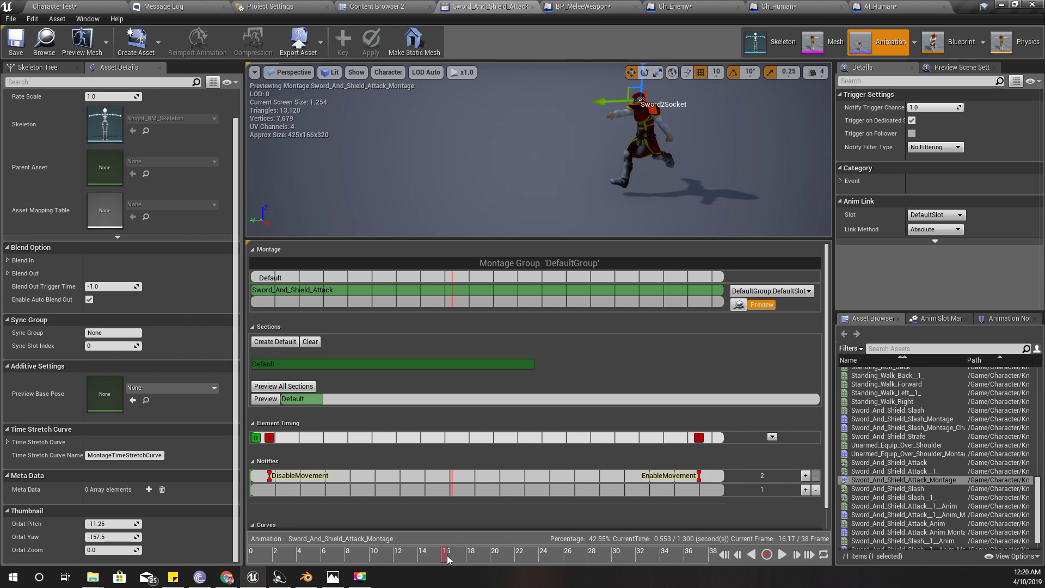
pyautogui.moveTo(458, 558); pyautogui.dragTo(417, 560)
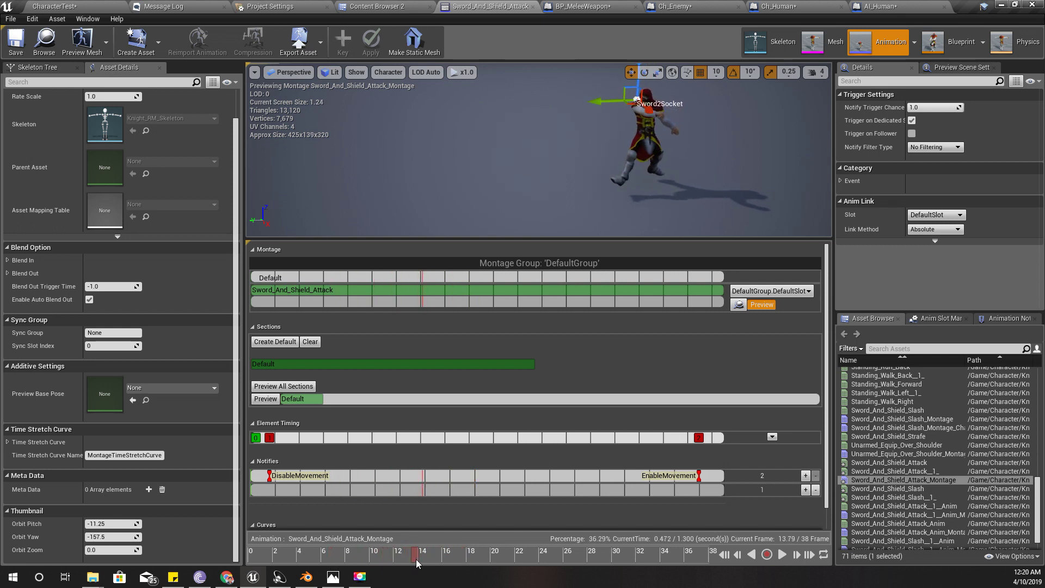
pyautogui.rightClick(423, 476)
pyautogui.moveTo(457, 491)
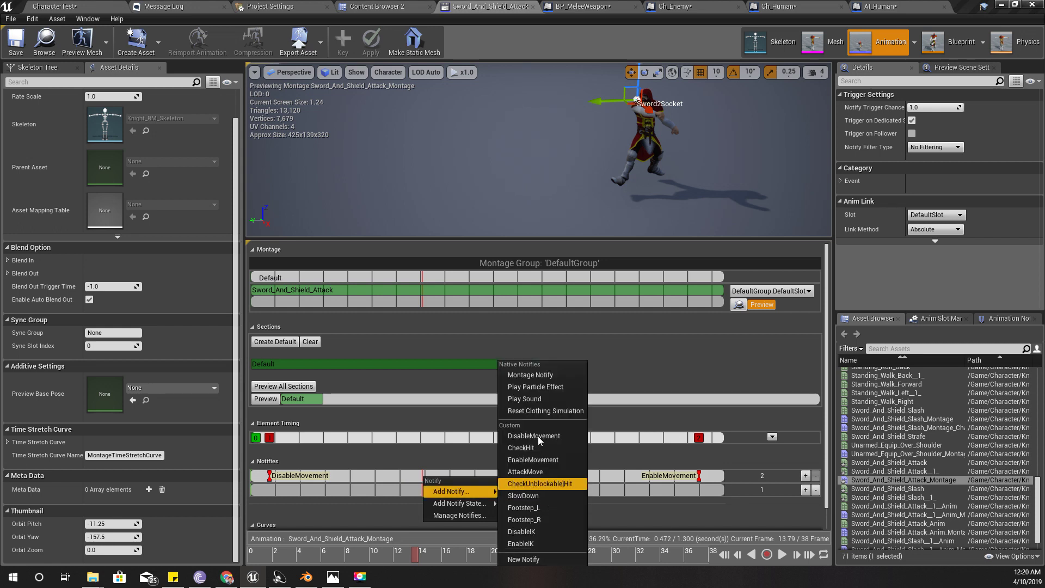
pyautogui.click(539, 399)
pyautogui.click(441, 475)
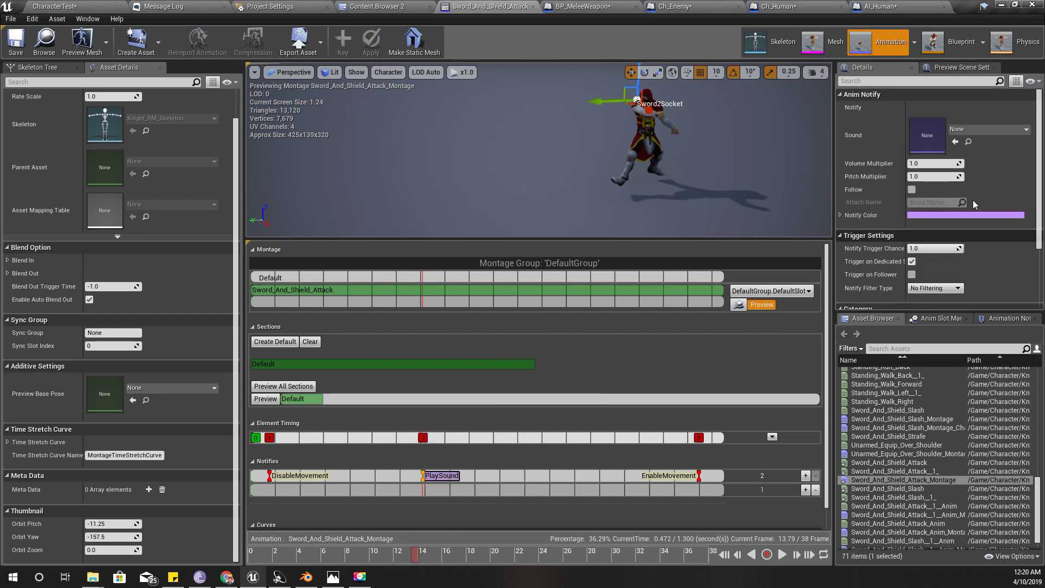
pyautogui.click(970, 130)
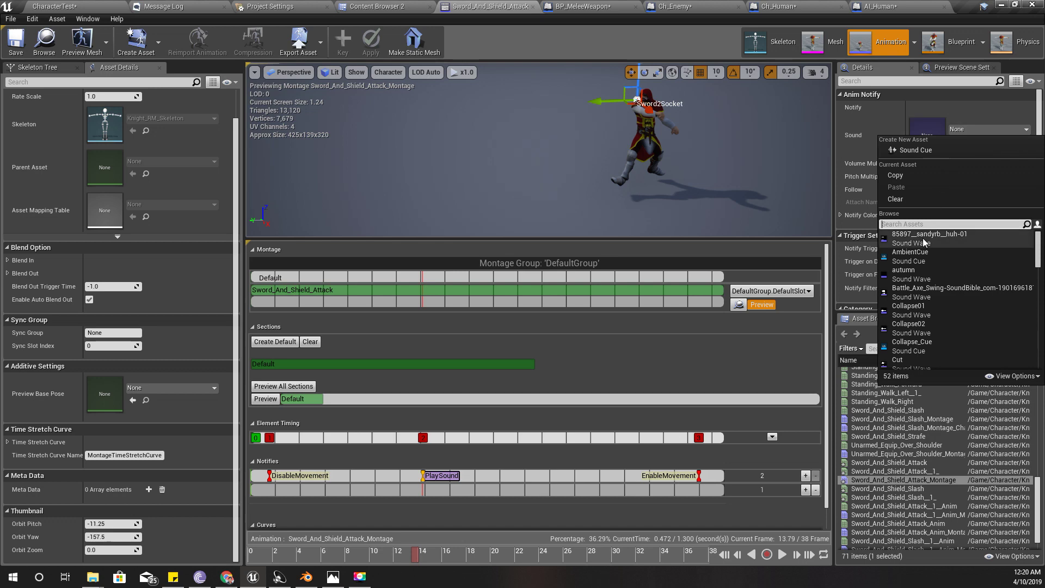
pyautogui.write('swoo')
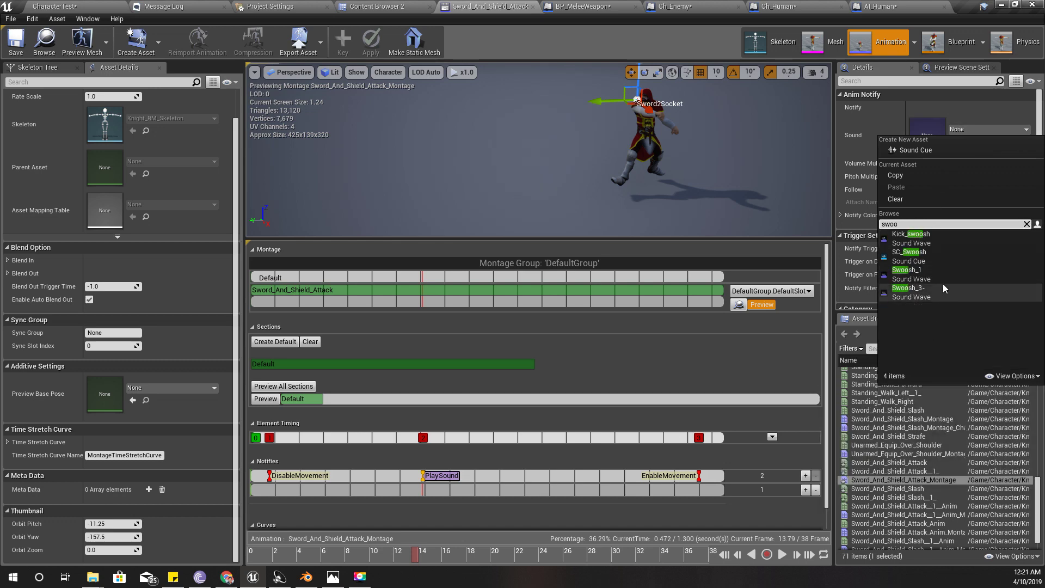
pyautogui.click(928, 256)
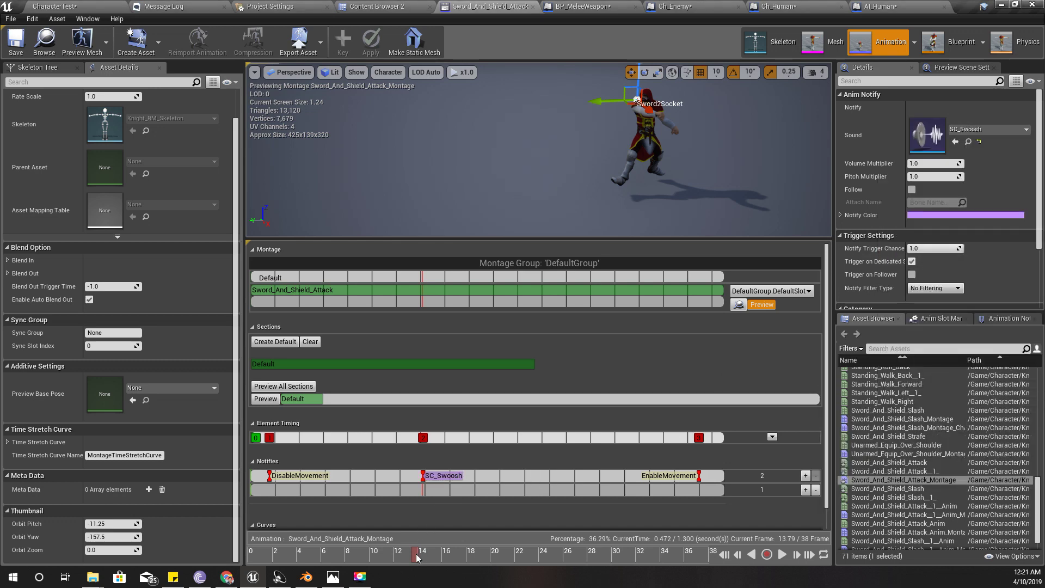
# Add a CheckHit notify on the second track just after the swoosh sound, at about frame 15
pyautogui.moveTo(416, 554); pyautogui.dragTo(436, 535)
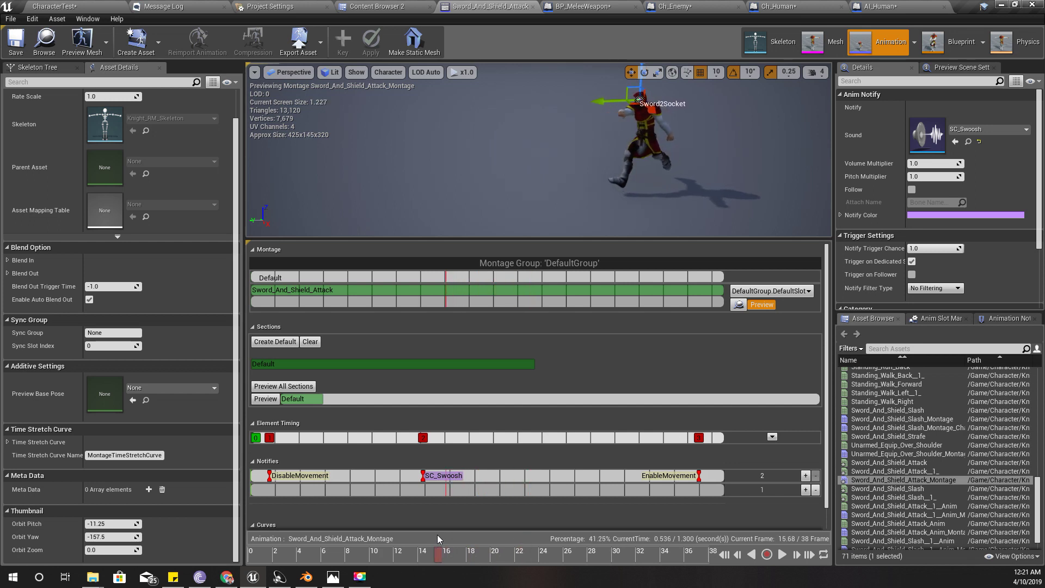
pyautogui.rightClick(439, 489)
pyautogui.moveTo(482, 503)
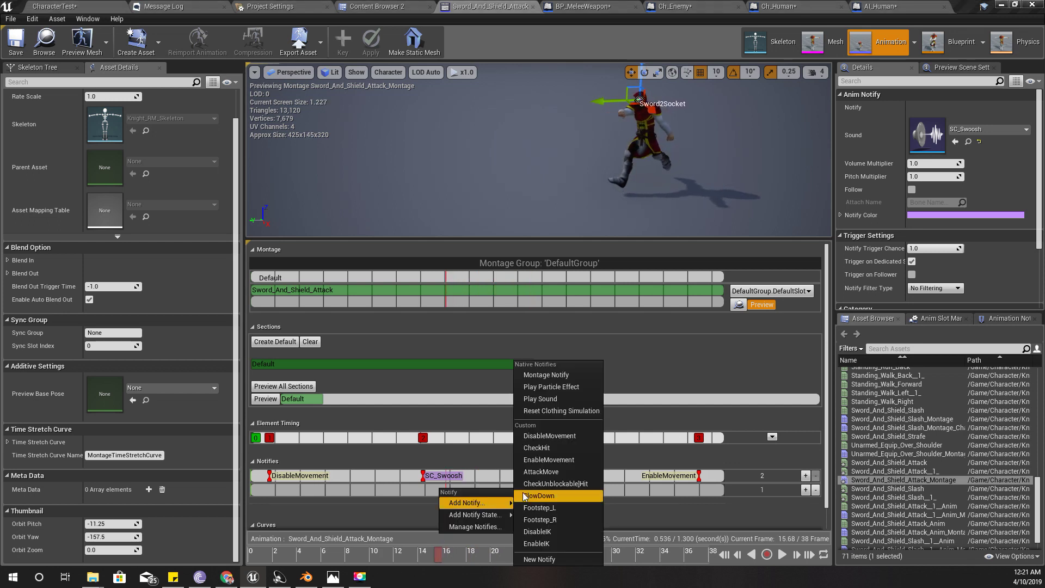
pyautogui.click(540, 448)
# Add a SlowDown notify to the attack montage at the wind-up pose, at about frame 11
pyautogui.moveTo(439, 554); pyautogui.dragTo(382, 551)
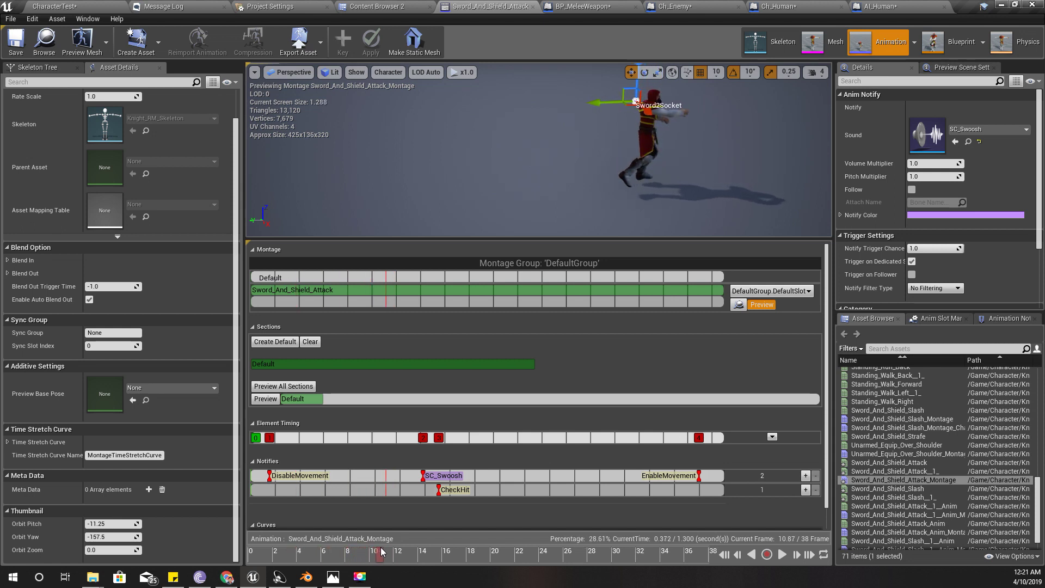
pyautogui.rightClick(385, 476)
pyautogui.moveTo(412, 490)
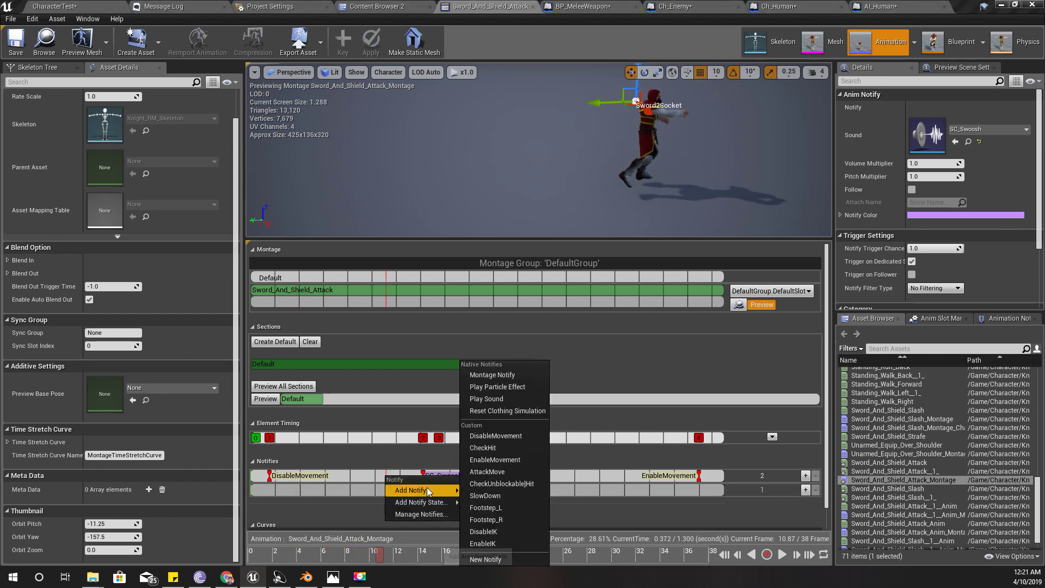
pyautogui.click(496, 497)
pyautogui.moveTo(383, 550)
pyautogui.mouseDown()
pyautogui.moveTo(399, 554)
pyautogui.moveTo(369, 552)
pyautogui.mouseUp()
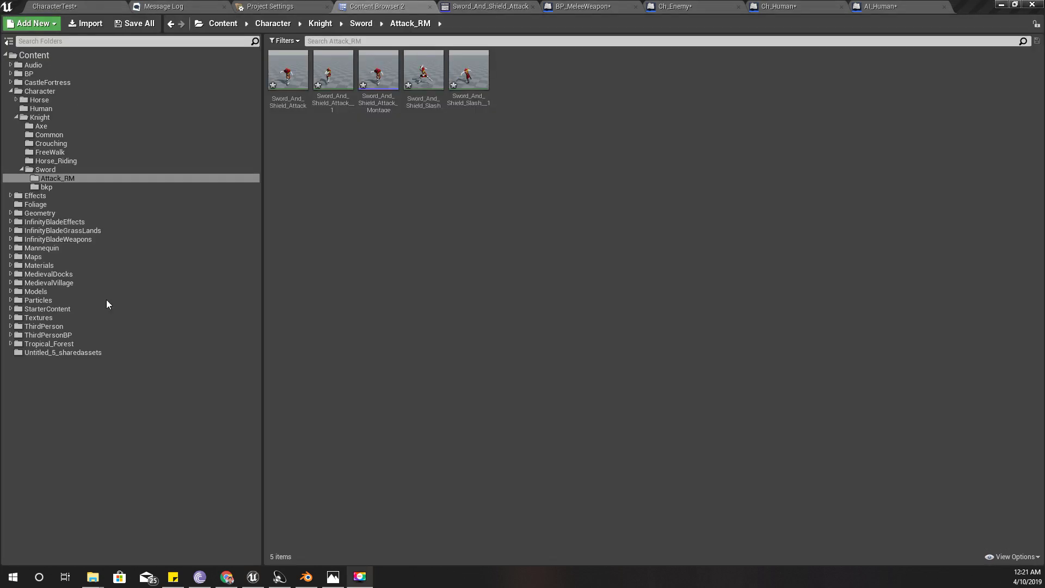
pyautogui.click(287, 71)
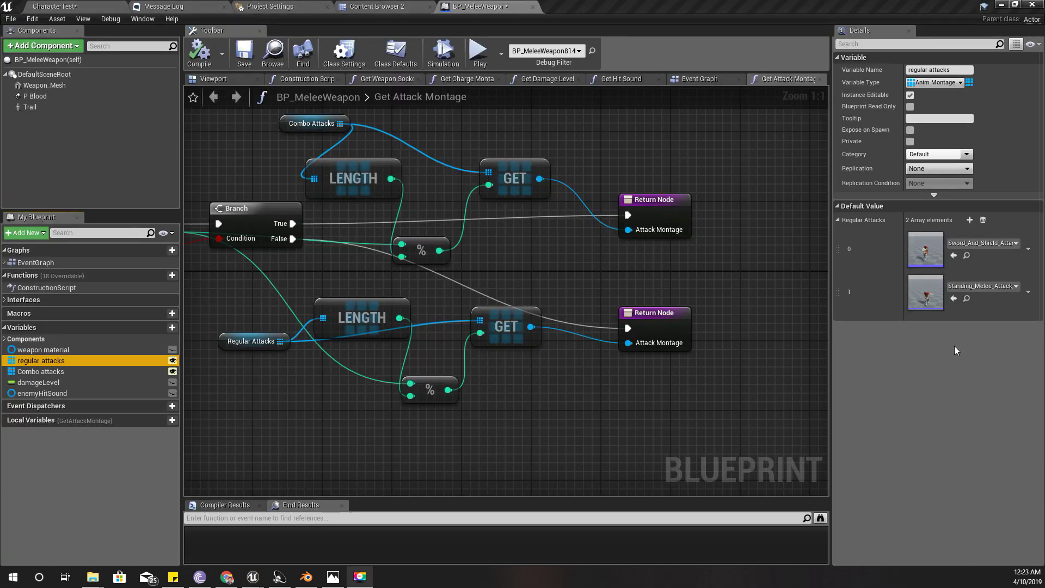
# Add two elements to the regular attacks array and assign Sword_And_Shield_Attack__1__Anim_Montage to element 0 and Sword_And_Shield_Attack_Anim_Montage to element 1
pyautogui.click(970, 220)
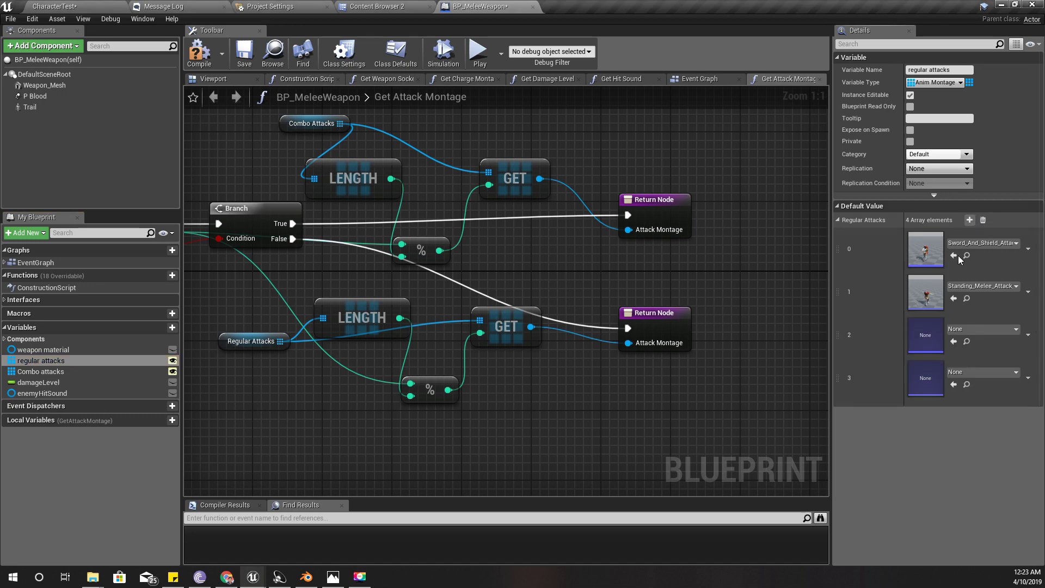
pyautogui.click(368, 5)
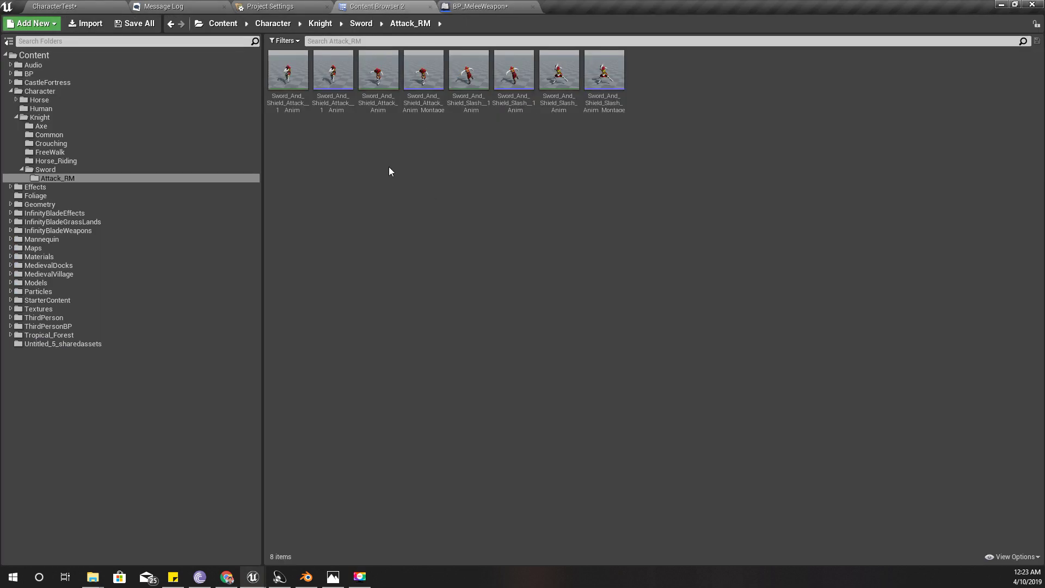
pyautogui.moveTo(321, 86); pyautogui.dragTo(928, 253)
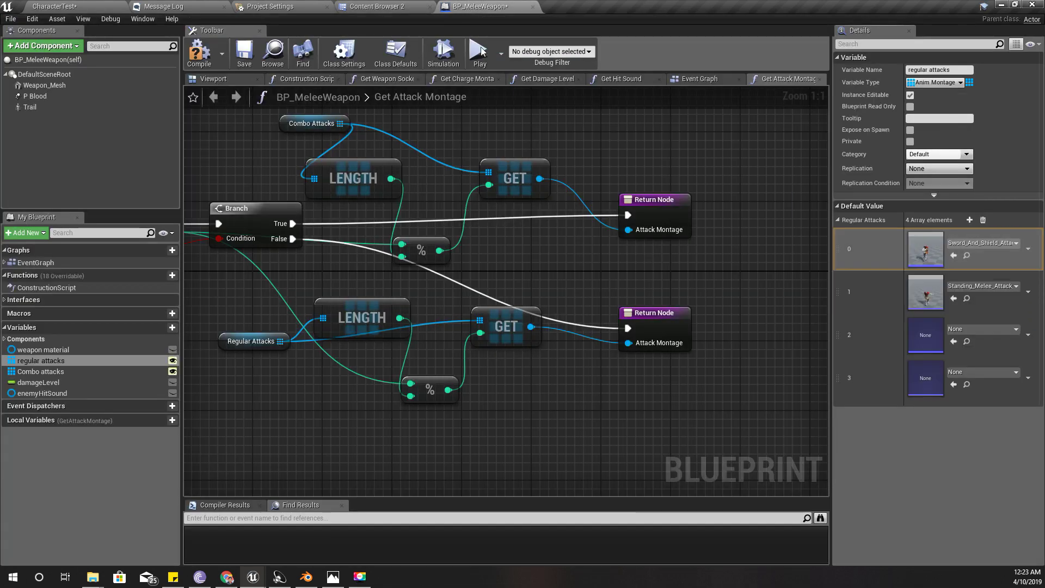
pyautogui.click(415, 6)
pyautogui.click(423, 76)
pyautogui.moveTo(450, 153); pyautogui.dragTo(937, 298)
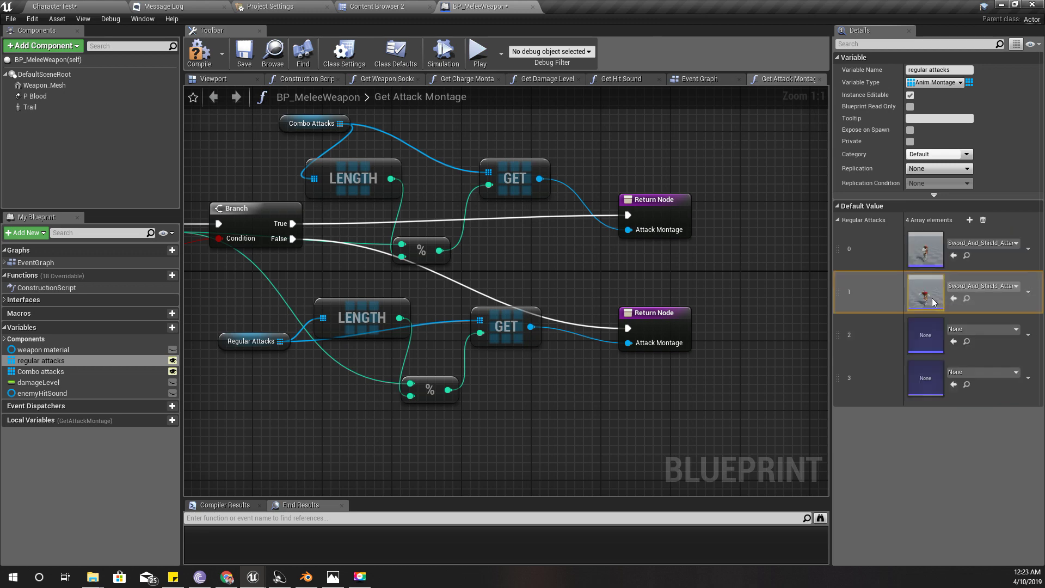
# Assign Sword_And_Shield_Slash__1__Anim_Montage to element 2 and Sword_And_Shield_Slash_Anim_Montage to element 3 of regular attacks, and compile the weapon blueprint
pyautogui.click(403, 6)
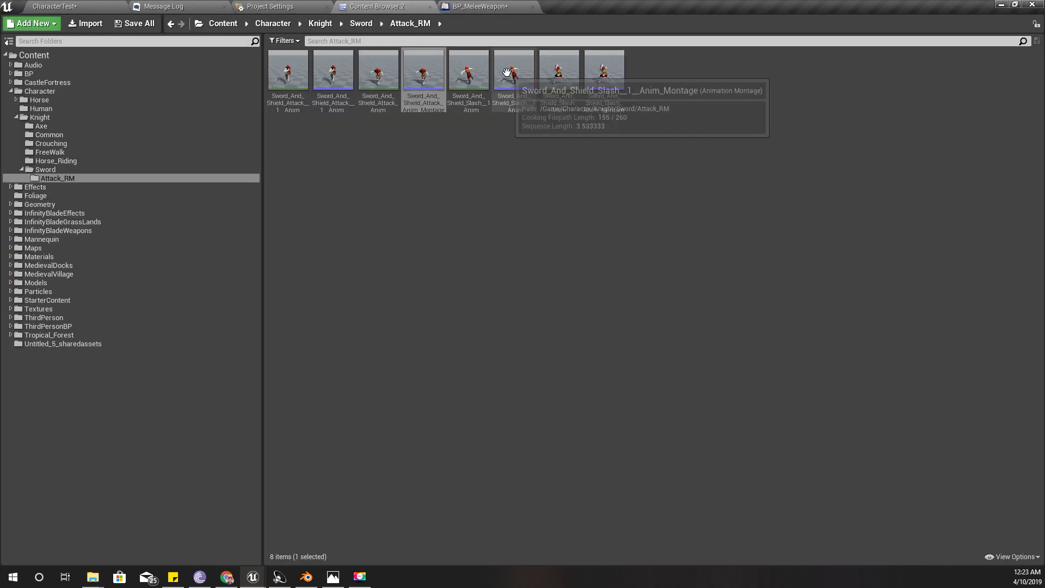
pyautogui.moveTo(512, 73); pyautogui.dragTo(925, 333)
pyautogui.click(380, 6)
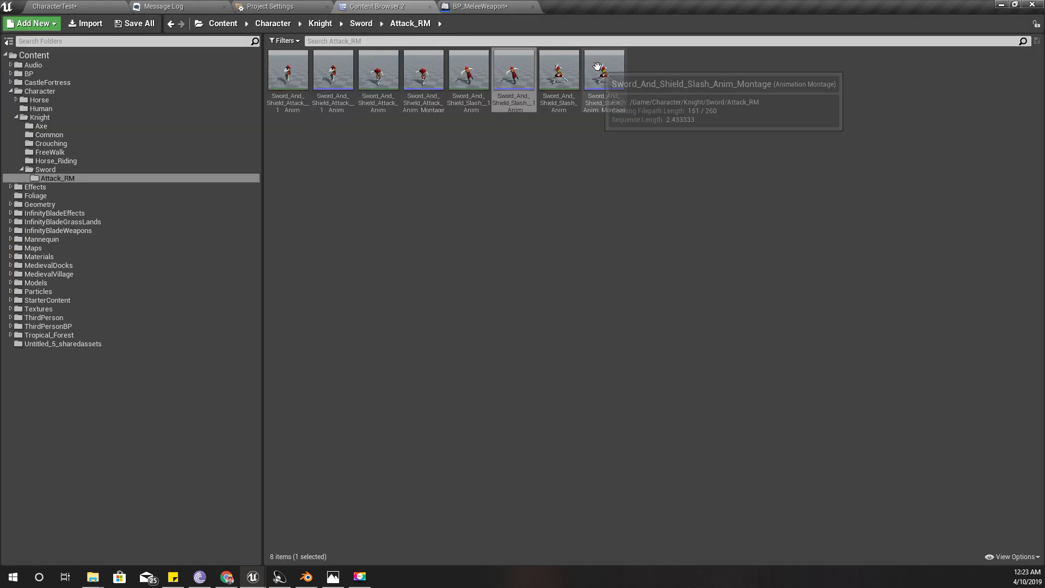
pyautogui.moveTo(603, 68); pyautogui.dragTo(454, 3)
pyautogui.moveTo(469, 7); pyautogui.dragTo(919, 382)
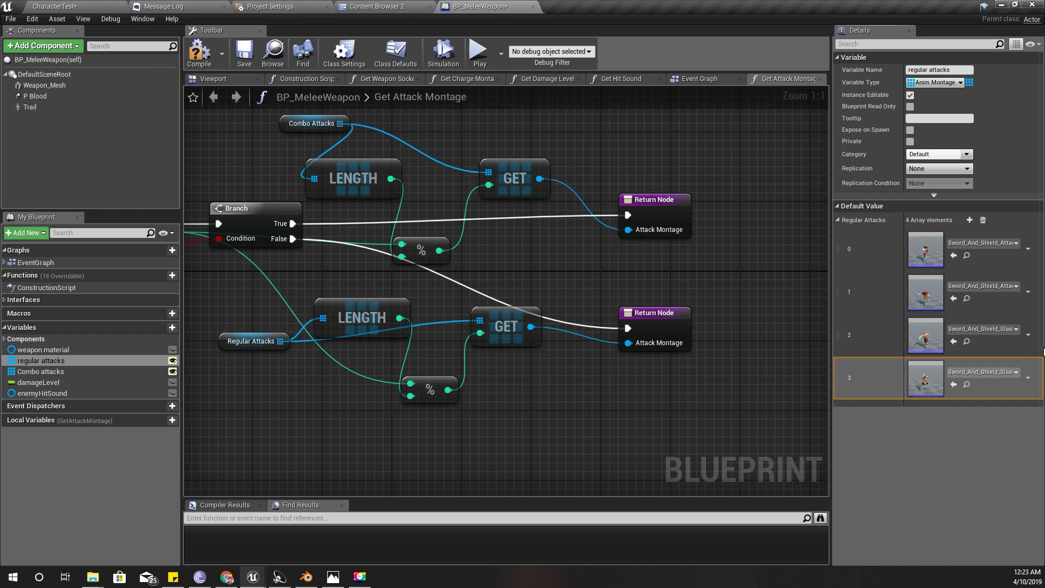
pyautogui.click(198, 52)
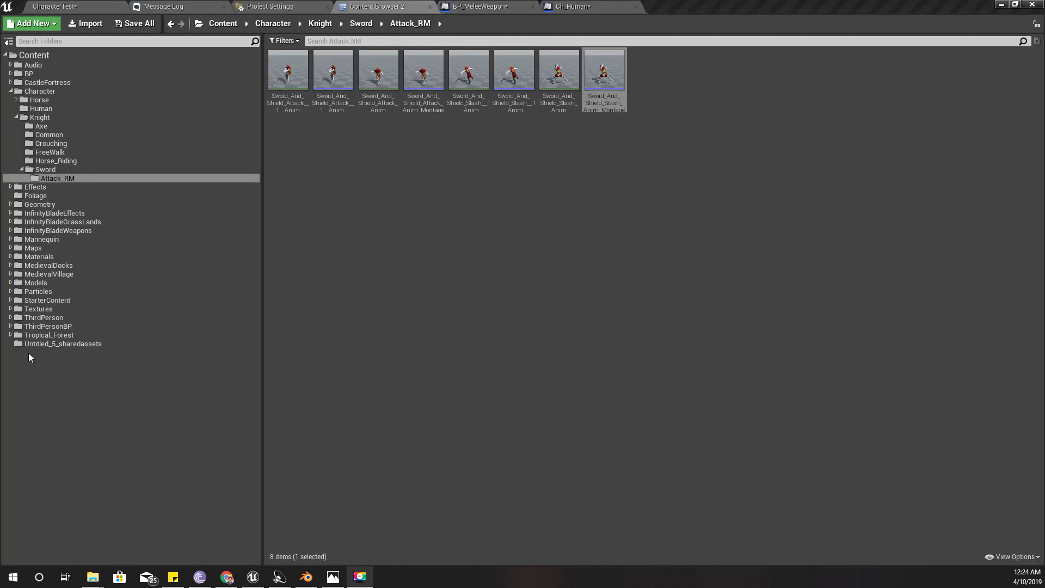
# Examine the Switch on Int node and attack count logic in Ch_Human's Attack graph, and return to the regular attacks array in BP_MeleeWeapon
pyautogui.click(585, 6)
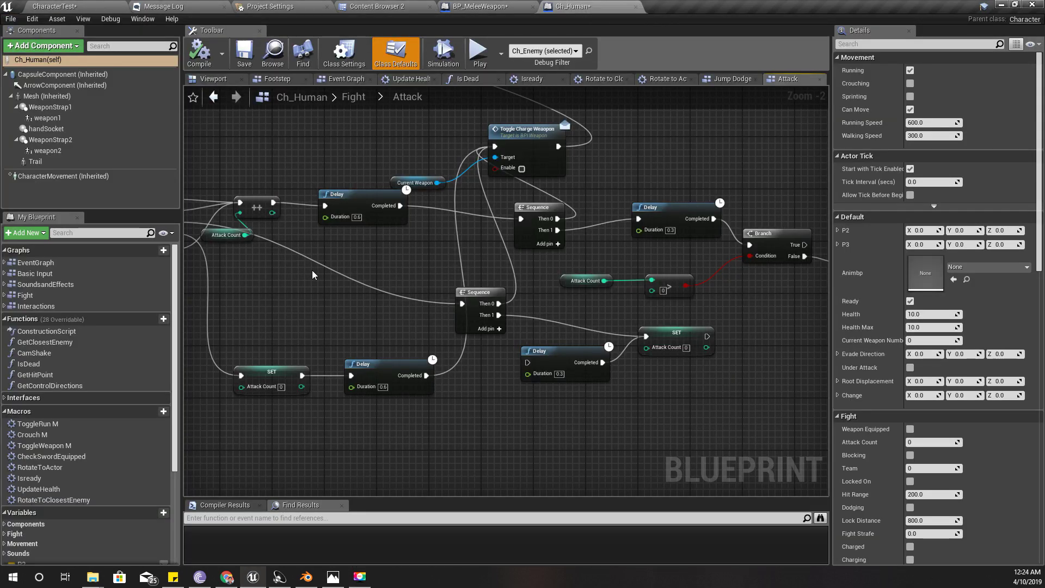
pyautogui.moveTo(319, 270); pyautogui.dragTo(551, 251, button='right')
pyautogui.scroll(2, 404, 271)
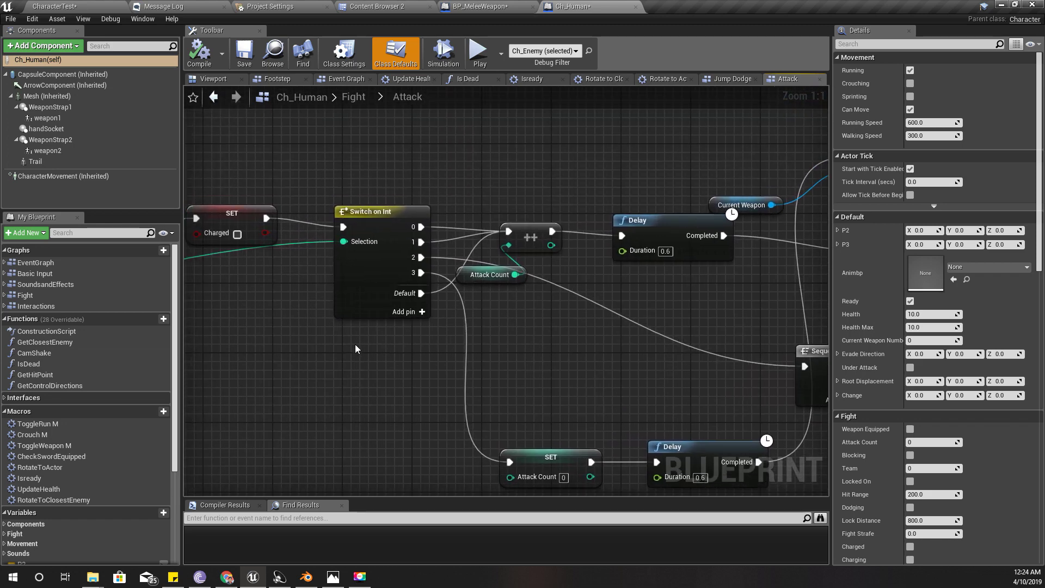
pyautogui.moveTo(357, 350); pyautogui.dragTo(425, 355, button='right')
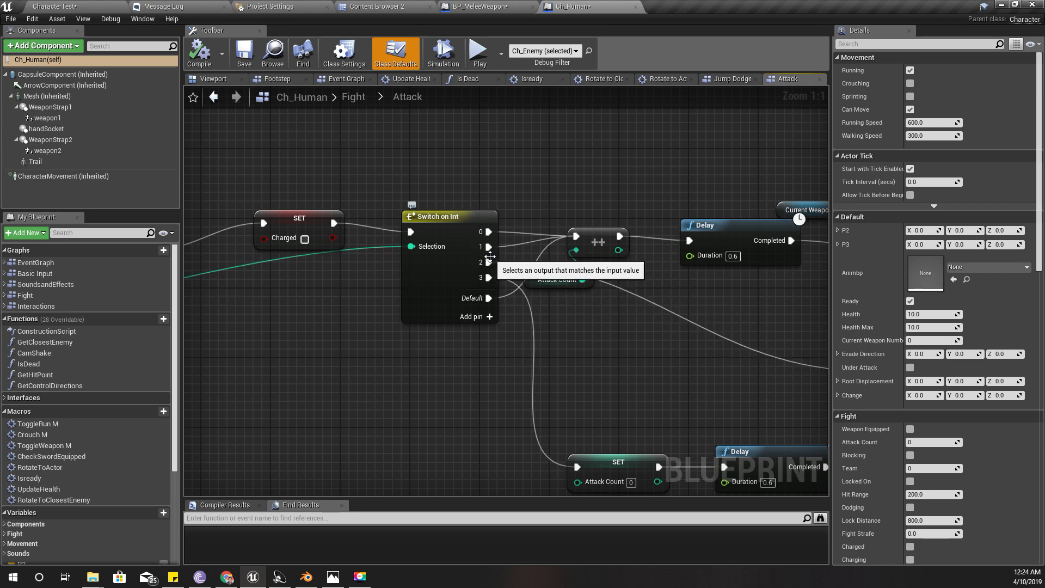
pyautogui.click(503, 5)
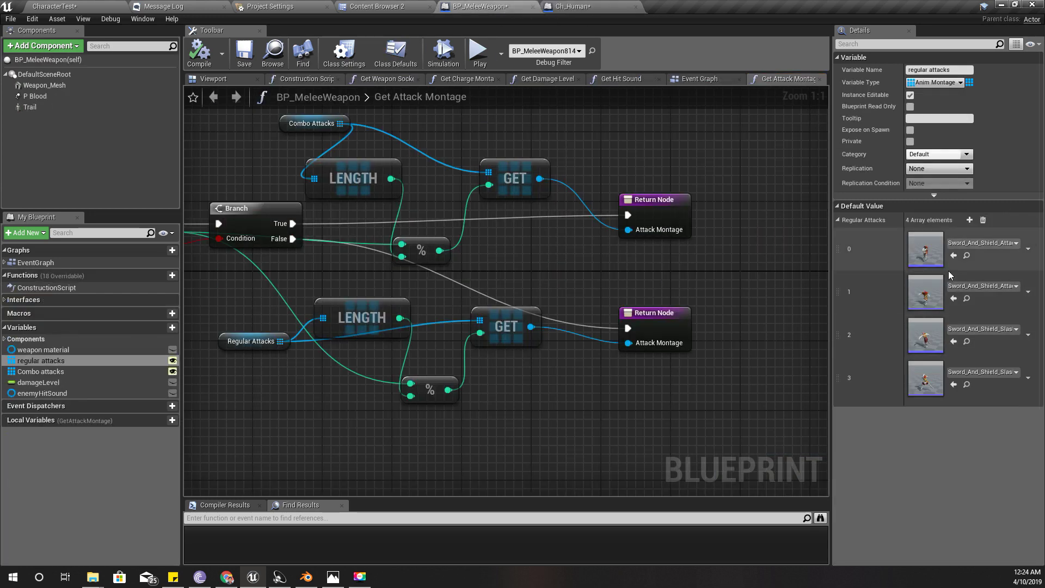
# Check the Attack Count increment, reset and Delay nodes that follow the Switch on Int outputs in Ch_Human's Attack graph
pyautogui.click(596, 5)
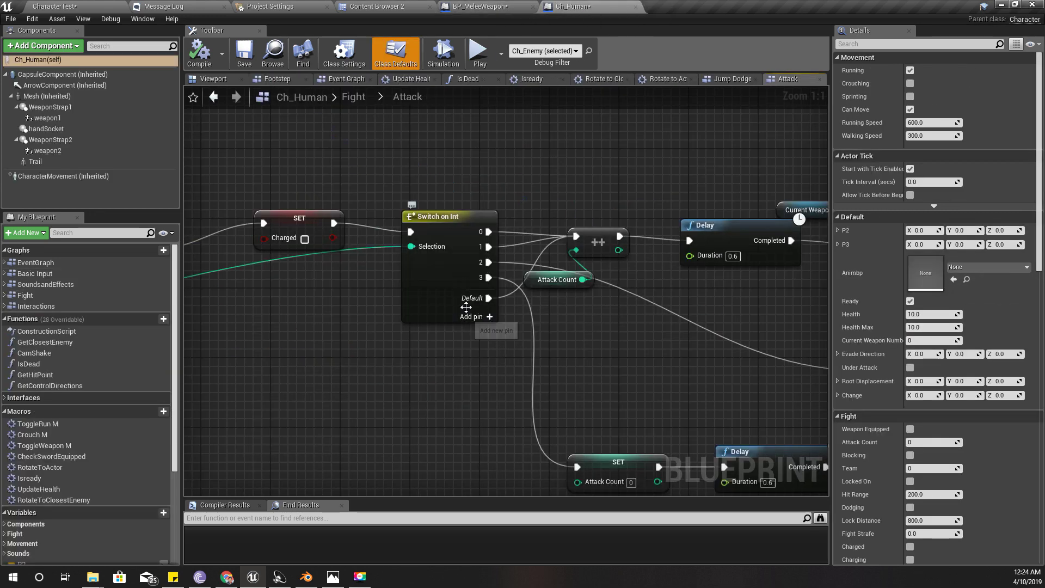
pyautogui.moveTo(636, 369); pyautogui.dragTo(370, 280, button='right')
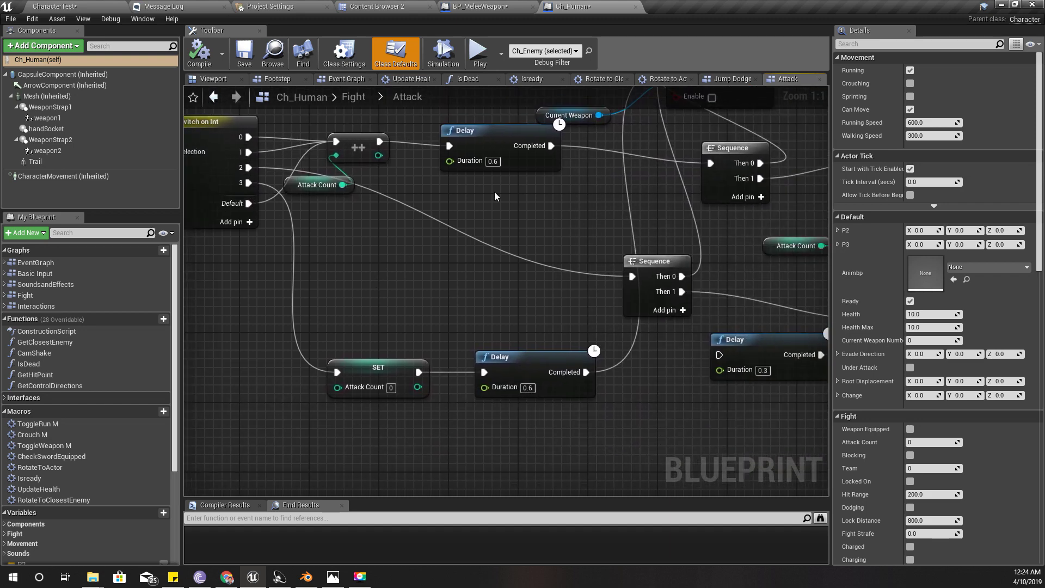
pyautogui.click(479, 6)
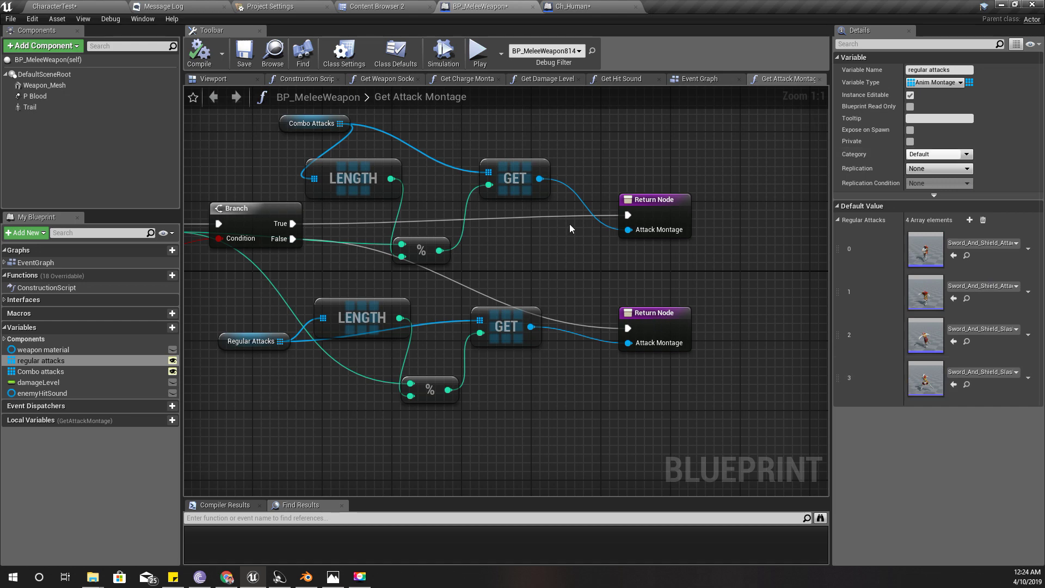
# Play-test the CharacterTest level full-screen, moving to the first enemy and striking it with consecutive regular sword attacks
pyautogui.click(89, 4)
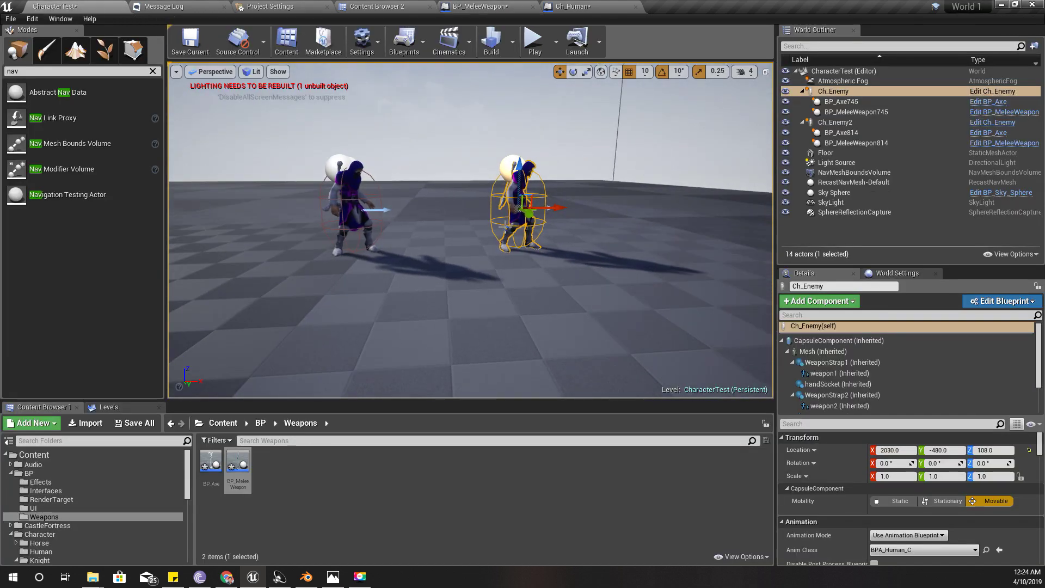
pyautogui.press('F11')
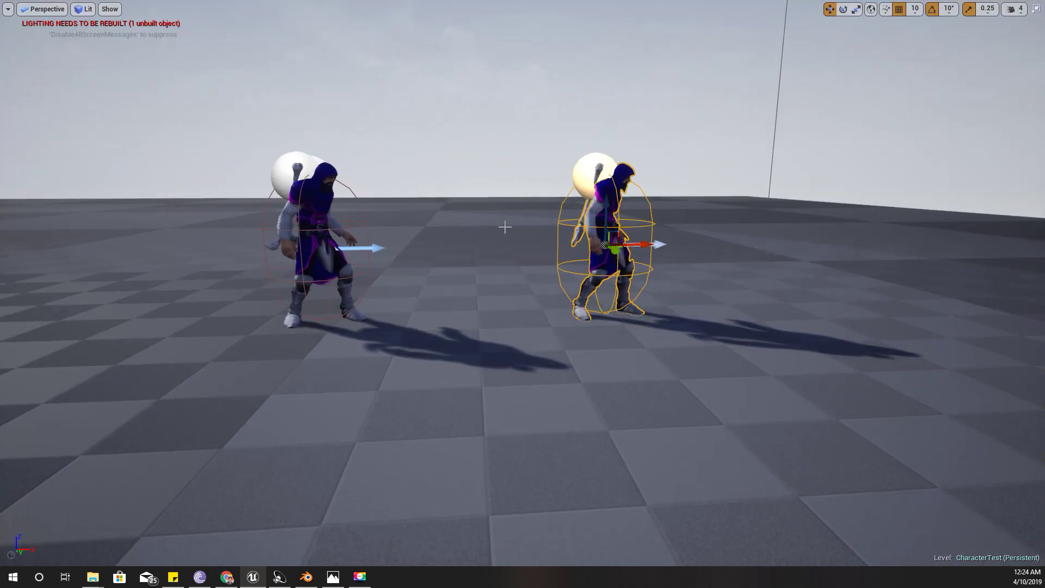
pyautogui.hotkey('alt', 'p')
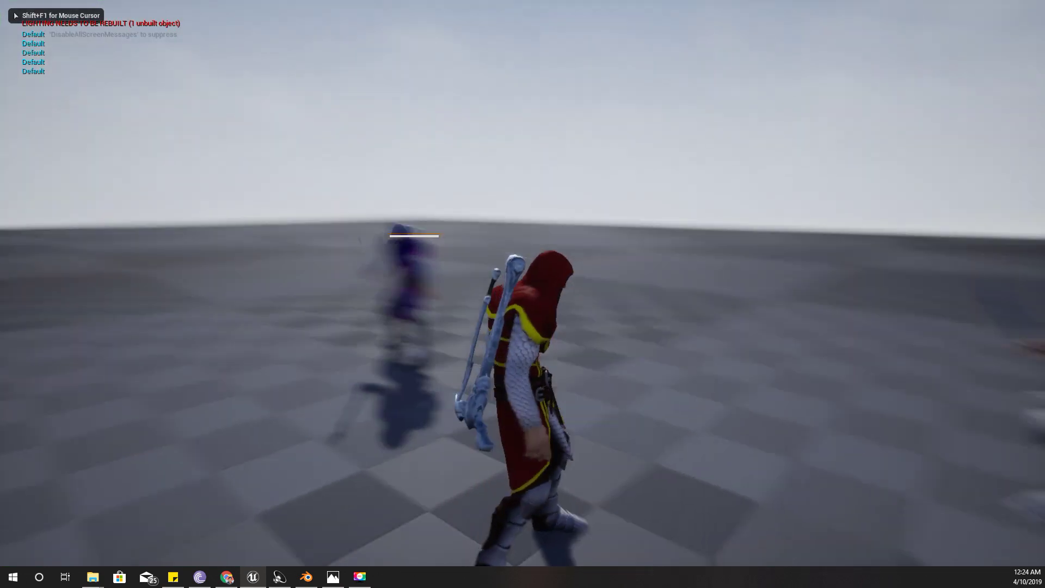
pyautogui.press('w')
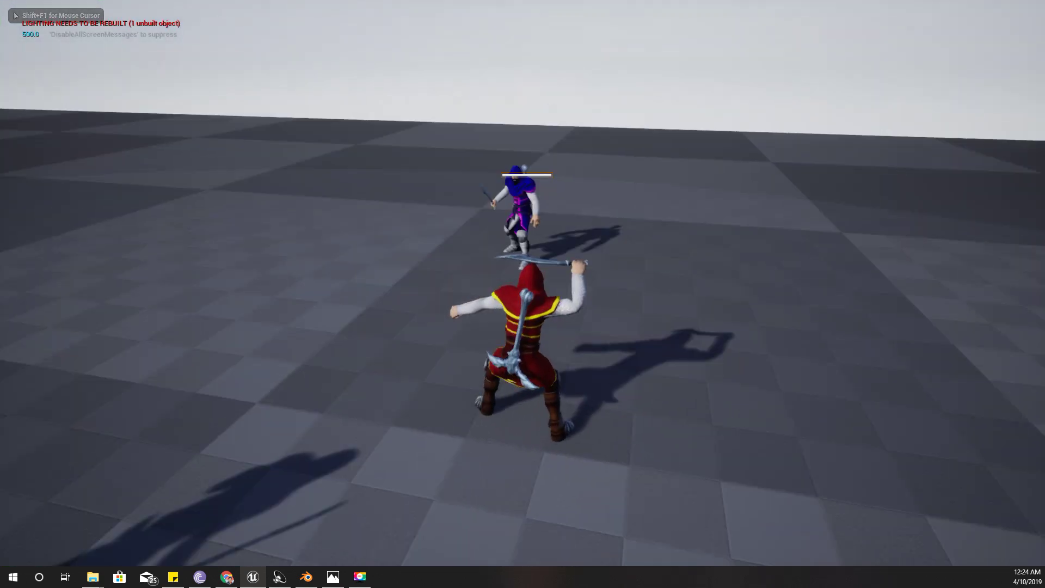
pyautogui.press('w')
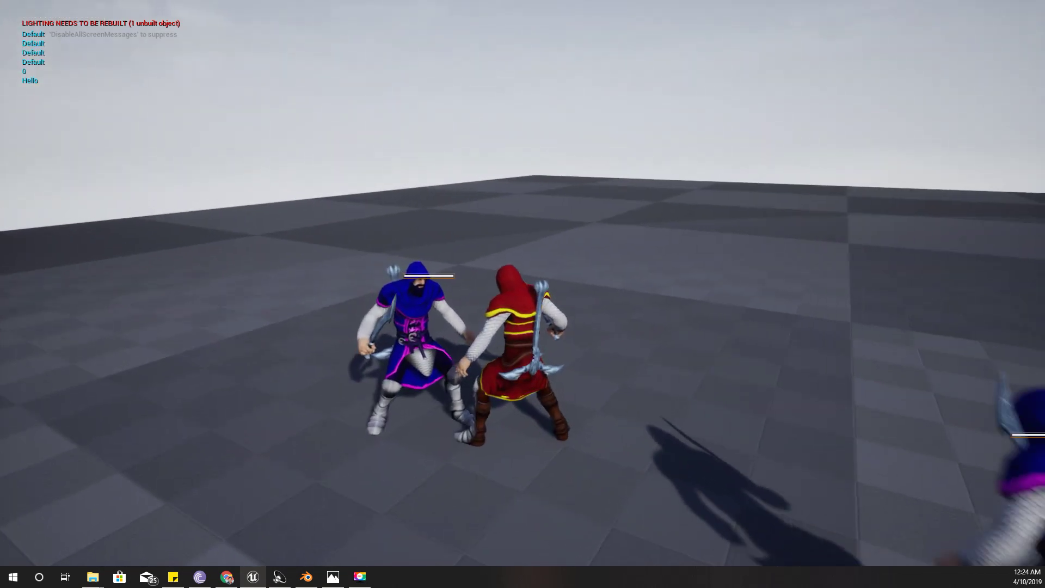
pyautogui.click(522, 293)
pyautogui.click(522, 294)
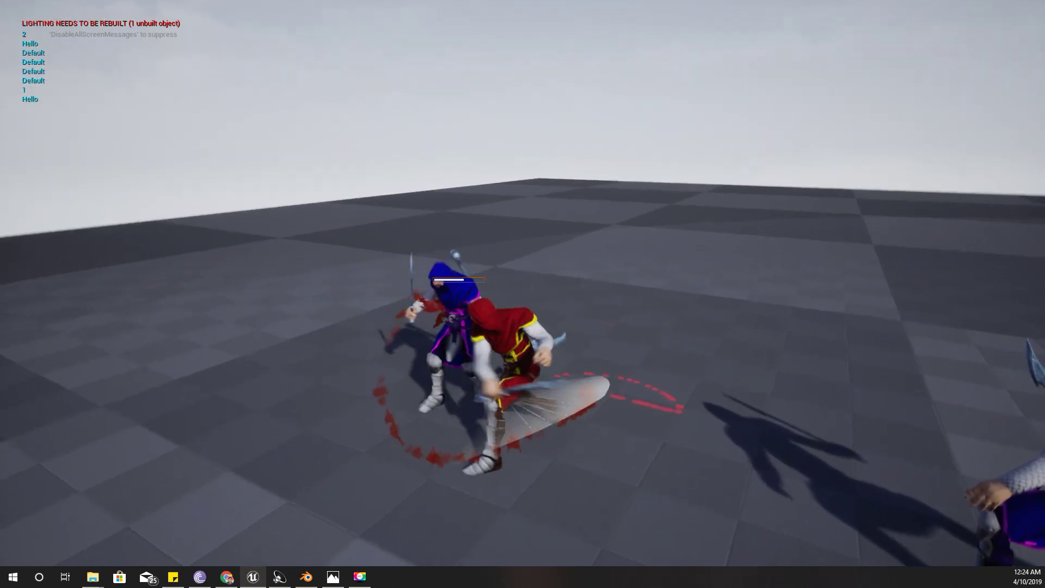
pyautogui.click(523, 294)
pyautogui.press('space')
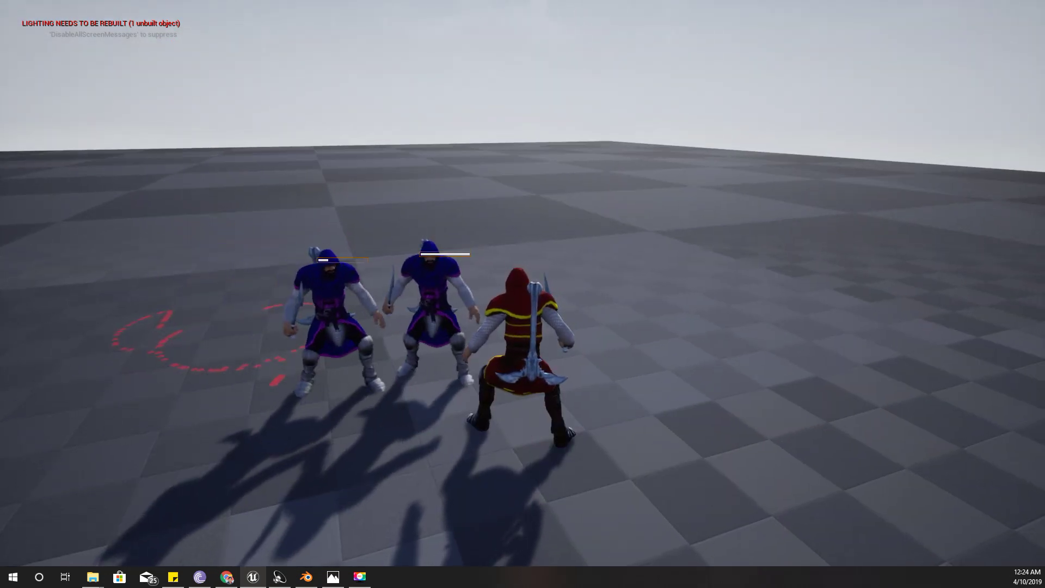
# Reposition the character, test repeated sword attack combos on the remaining enemy, and end the play session
pyautogui.press('s')
pyautogui.press('d')
pyautogui.click(522, 283)
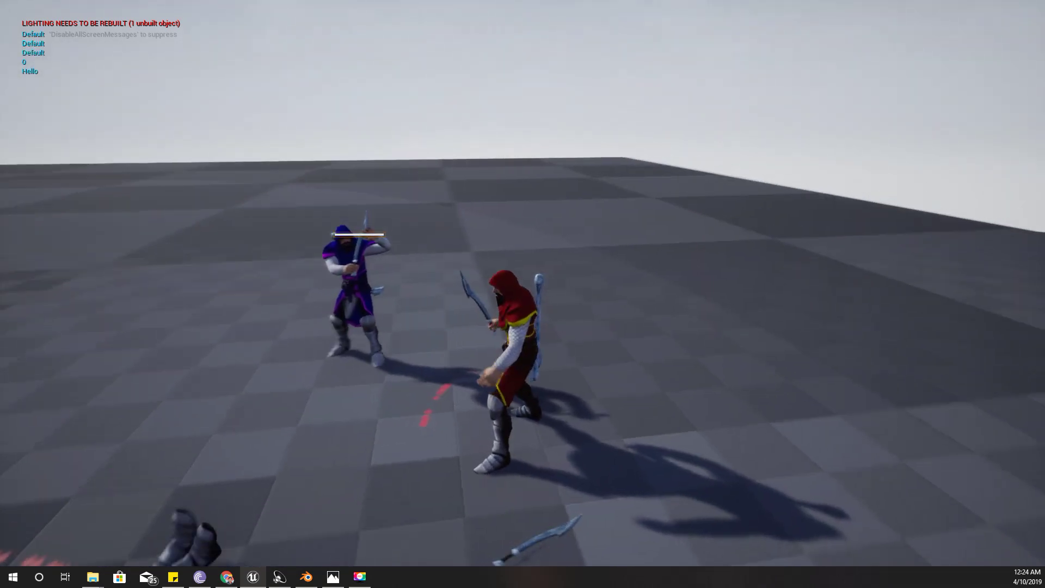
pyautogui.click(522, 283)
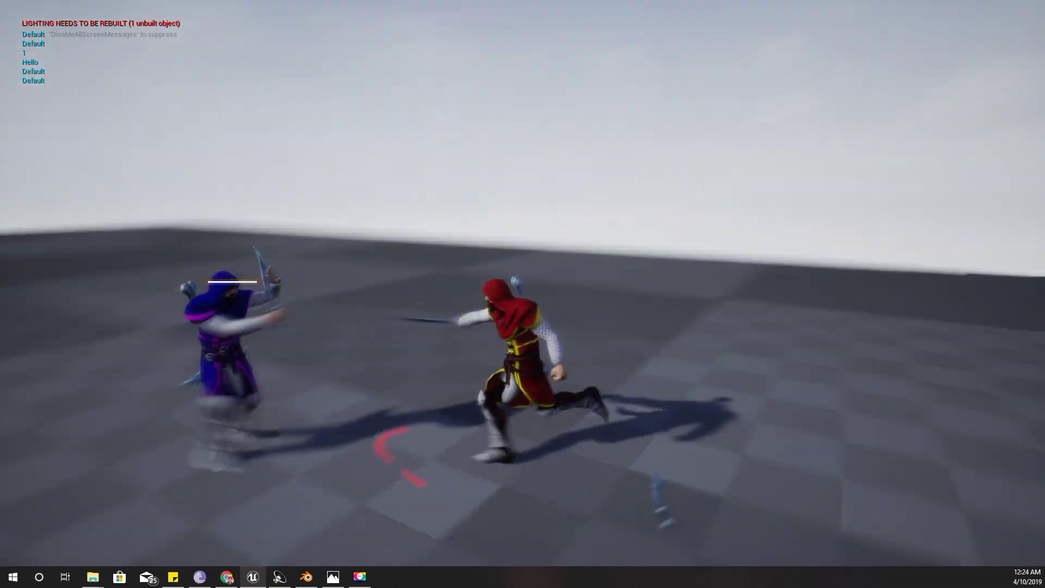
pyautogui.click(522, 283)
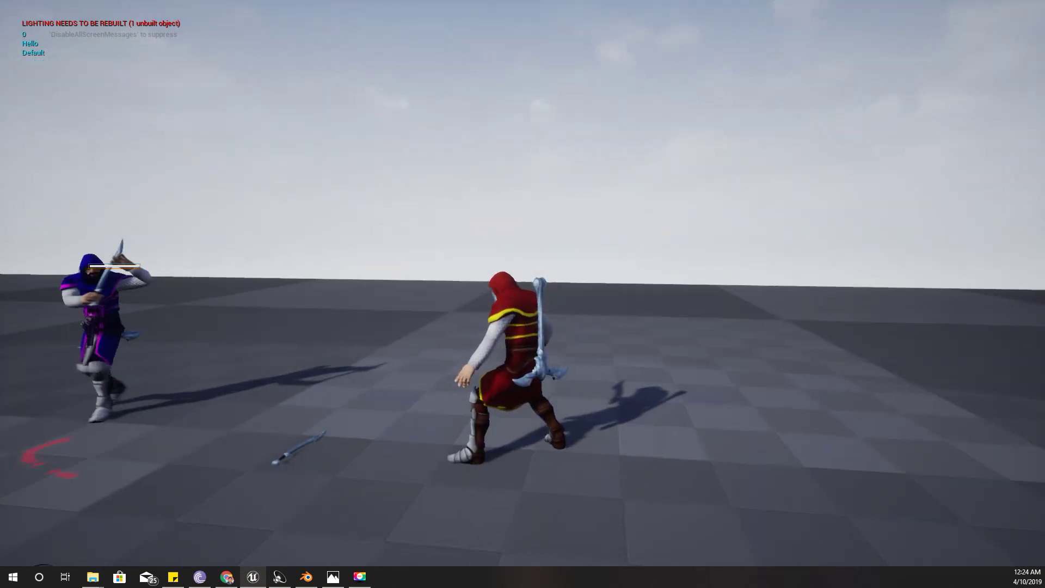
pyautogui.click(522, 283)
pyautogui.click(522, 283)
pyautogui.click(522, 283)
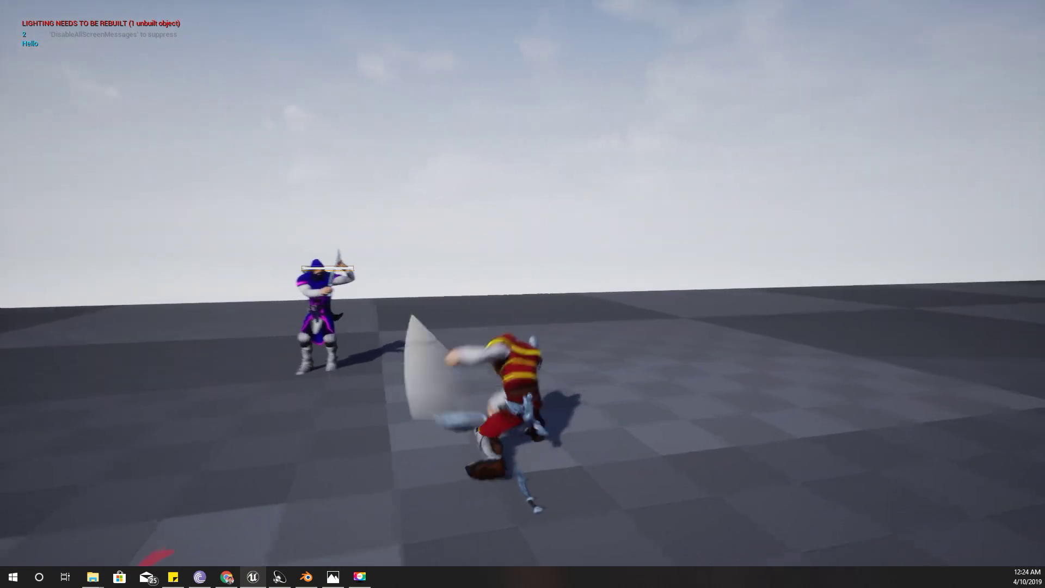
pyautogui.click(522, 283)
pyautogui.click(522, 283)
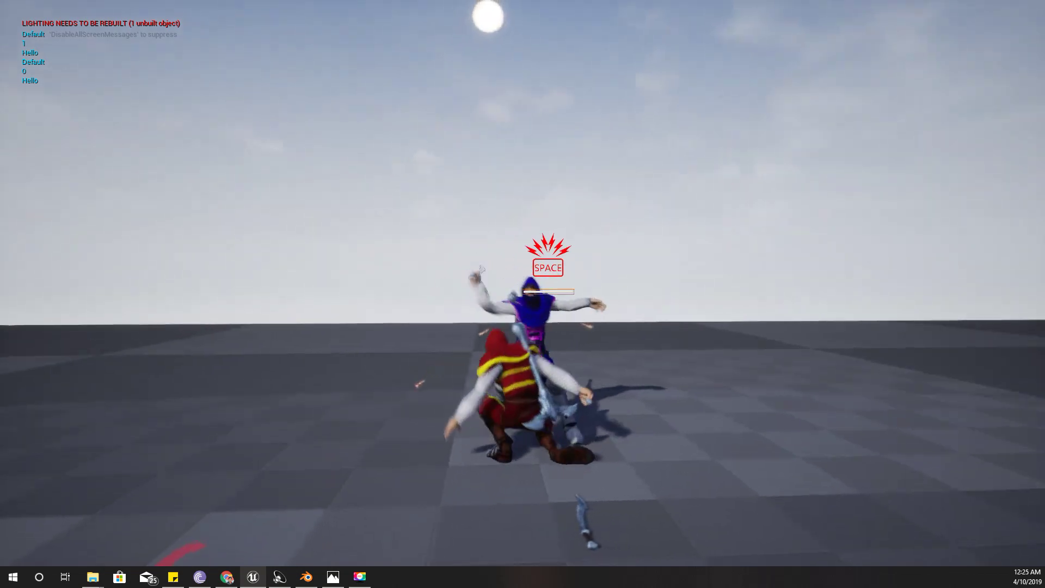
pyautogui.click(523, 283)
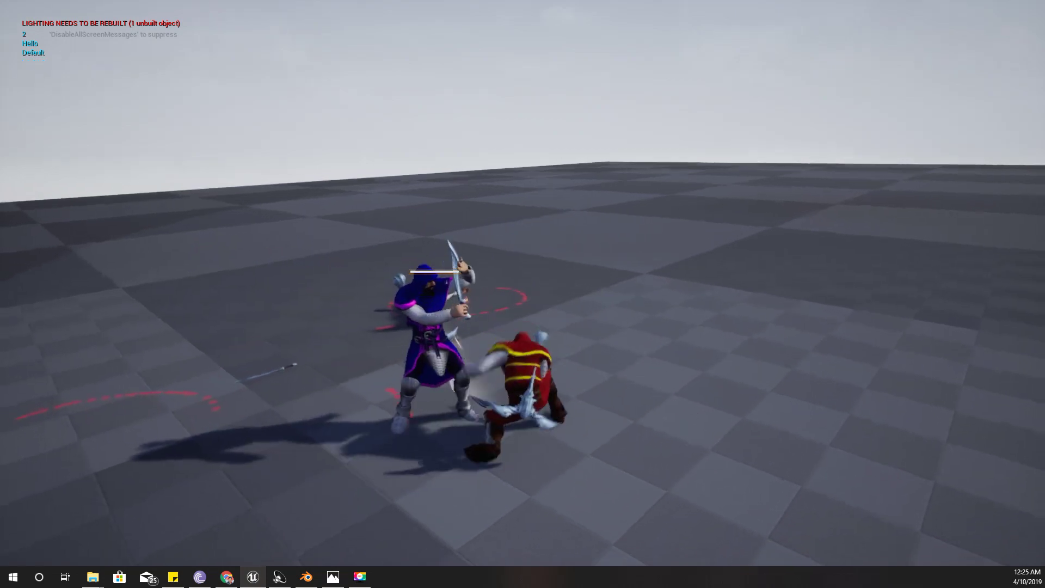
pyautogui.press('d')
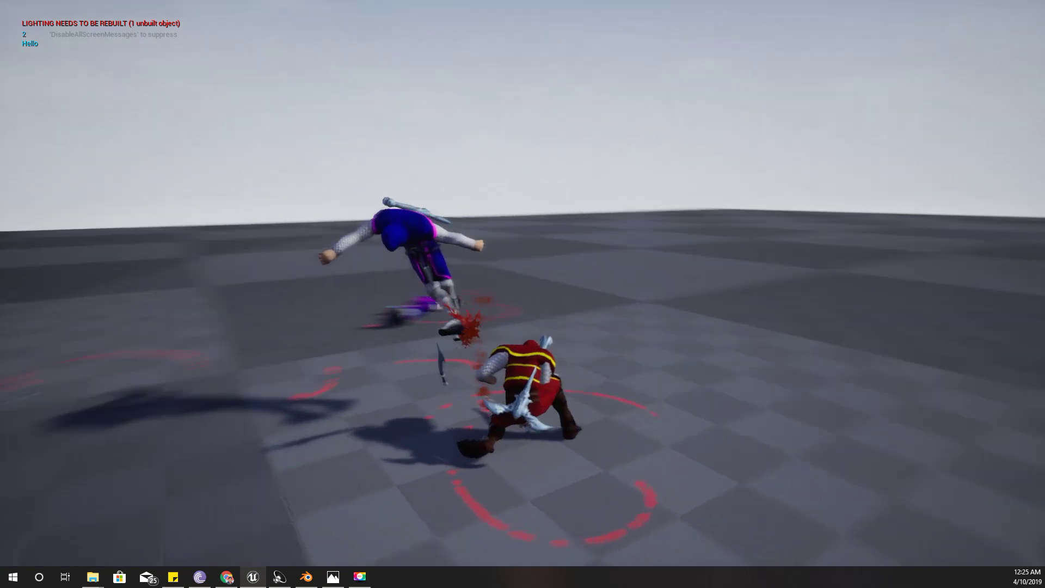
pyautogui.click(529, 155)
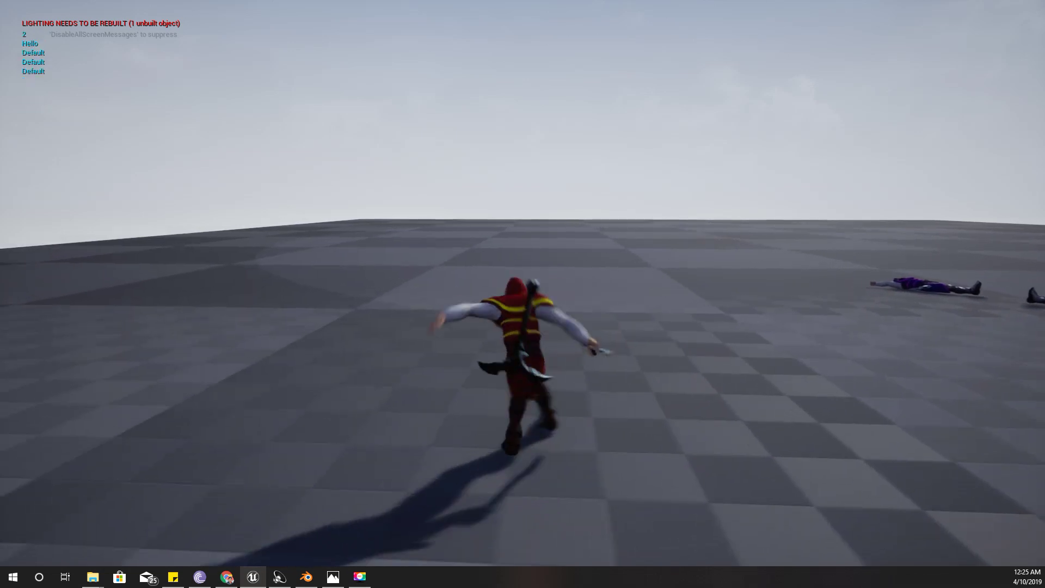
pyautogui.press('Escape')
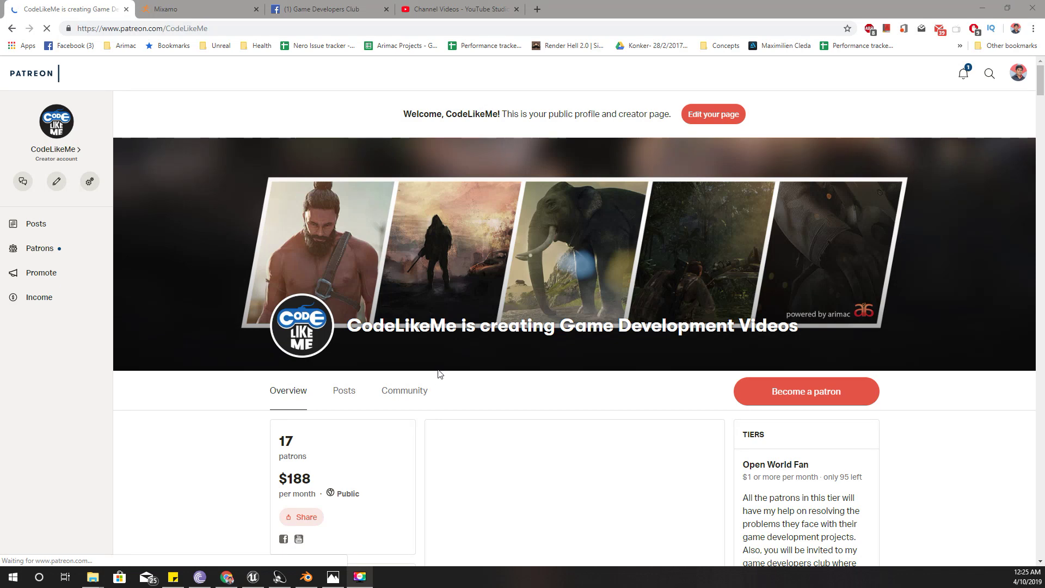
# Read the introduction and the membership tier descriptions on the CodeLikeMe Patreon page
pyautogui.scroll(-5, 435, 377)
pyautogui.scroll(-1, 437, 377)
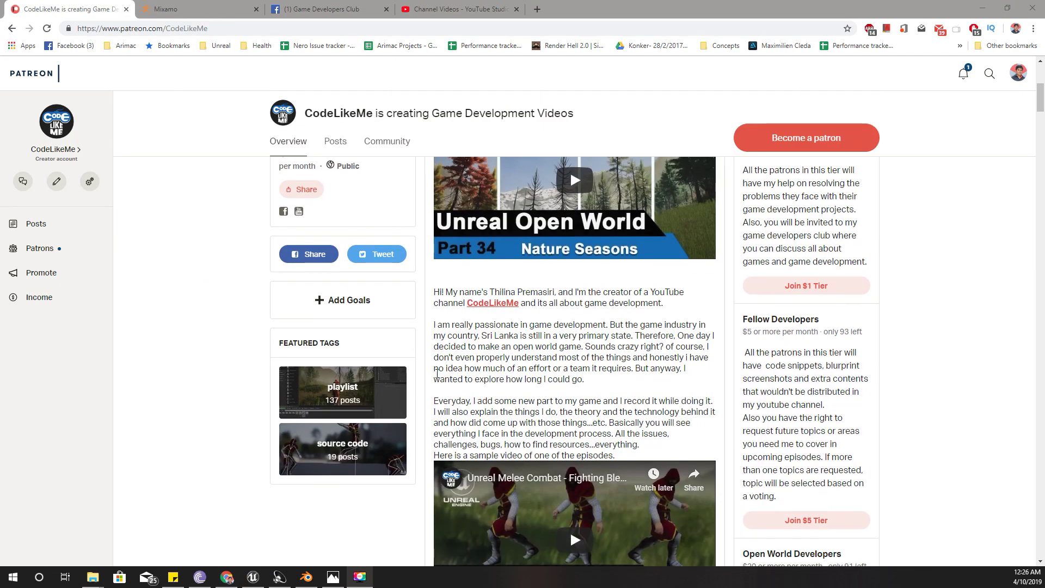
pyautogui.scroll(5, 593, 394)
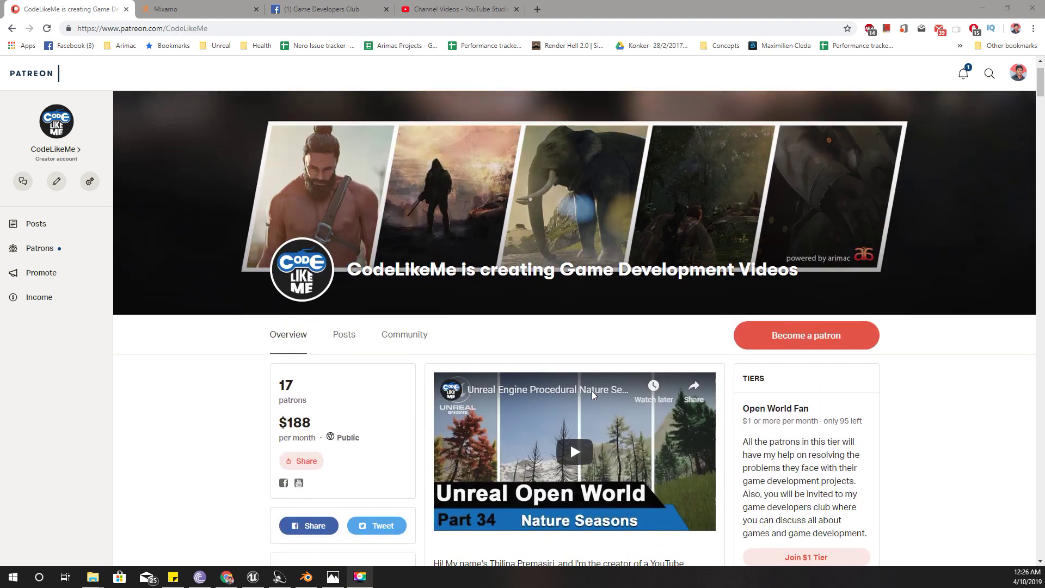
pyautogui.scroll(-4, 593, 394)
pyautogui.scroll(-5, 592, 394)
pyautogui.scroll(6, 591, 393)
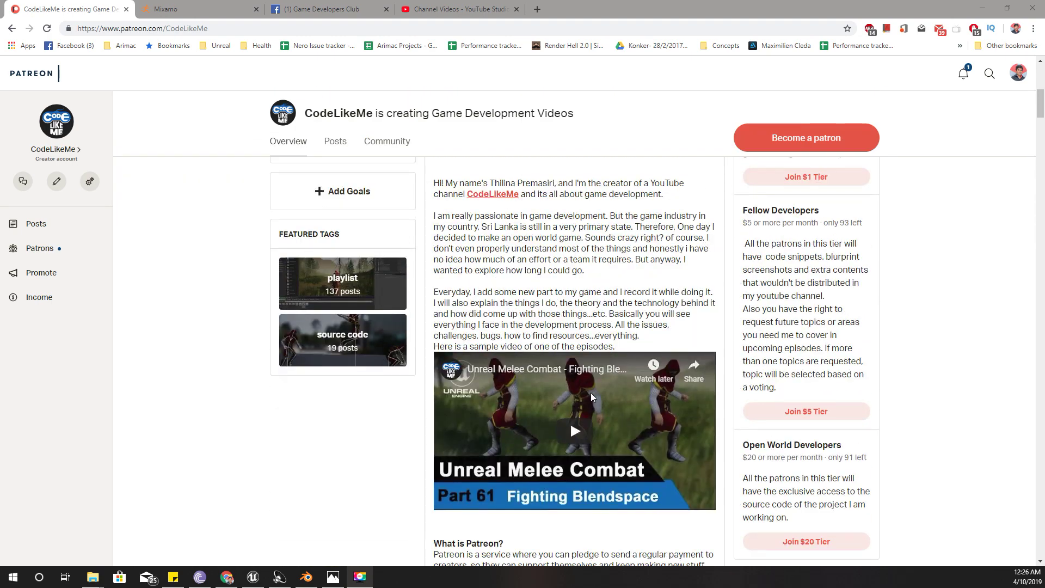
pyautogui.scroll(2, 592, 392)
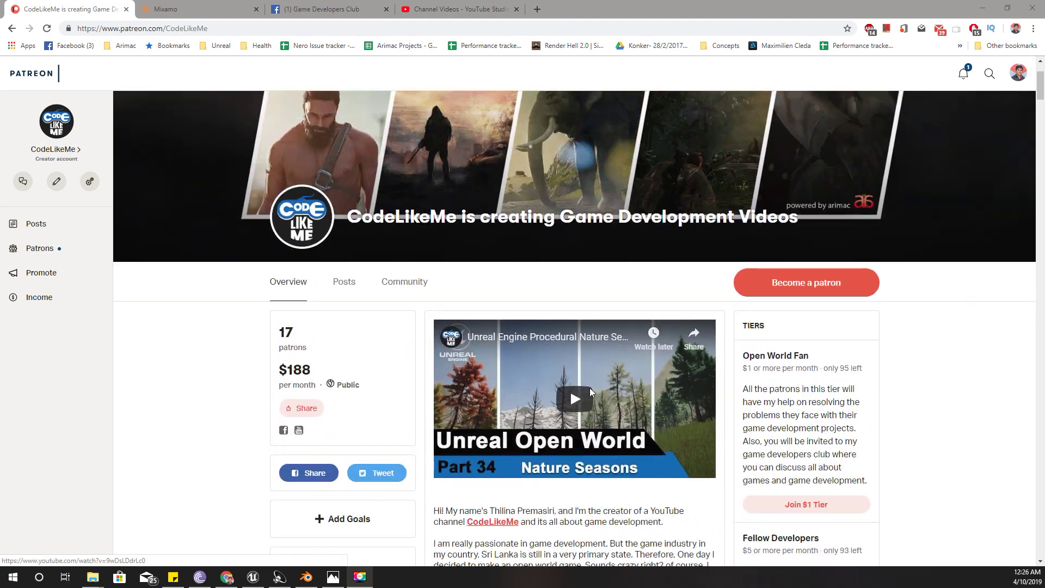
pyautogui.scroll(-2, 592, 391)
pyautogui.scroll(-1, 757, 221)
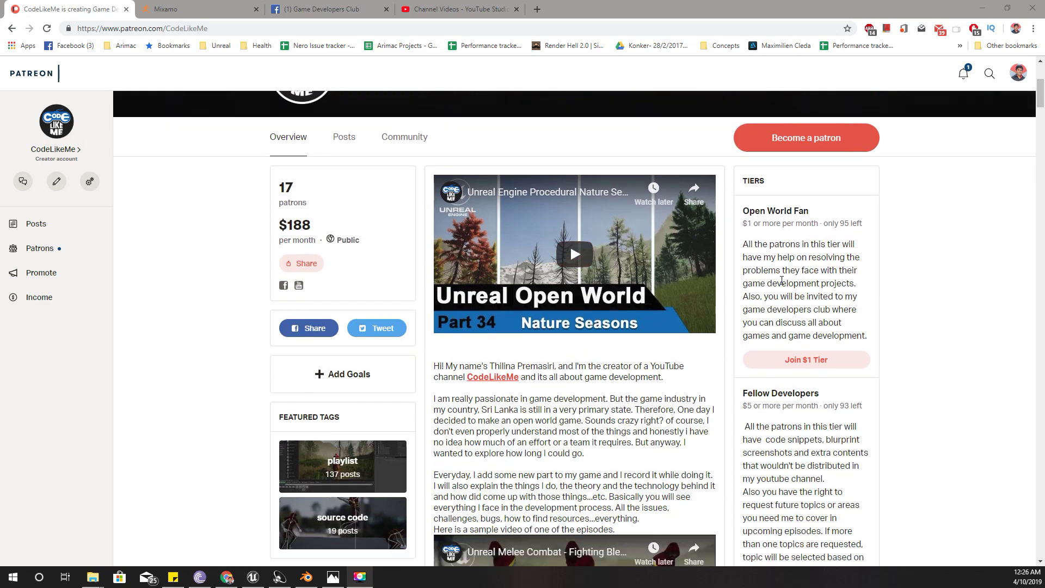
pyautogui.scroll(-2, 757, 222)
pyautogui.scroll(3, 758, 245)
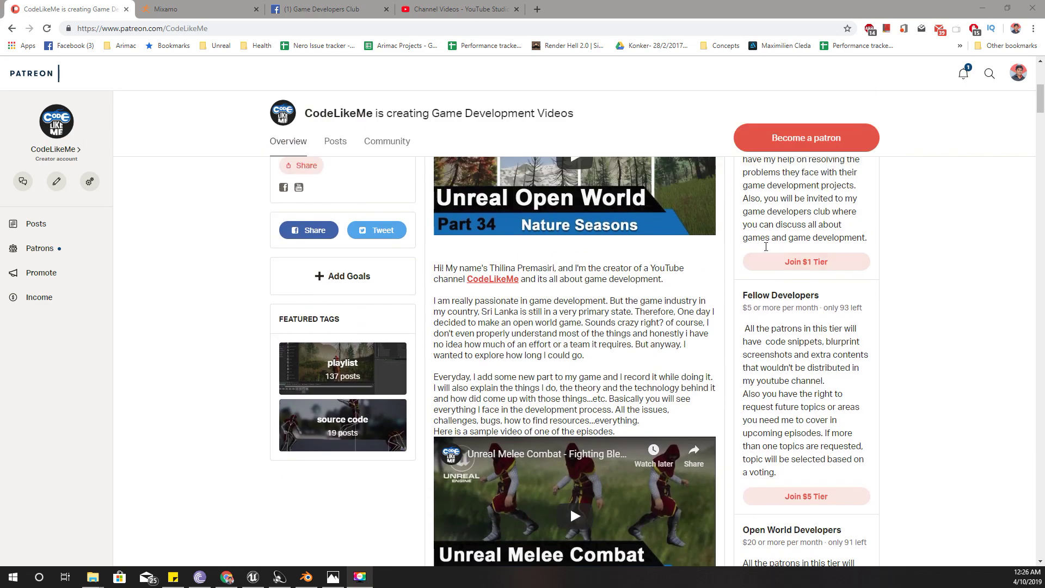
pyautogui.scroll(-6, 760, 282)
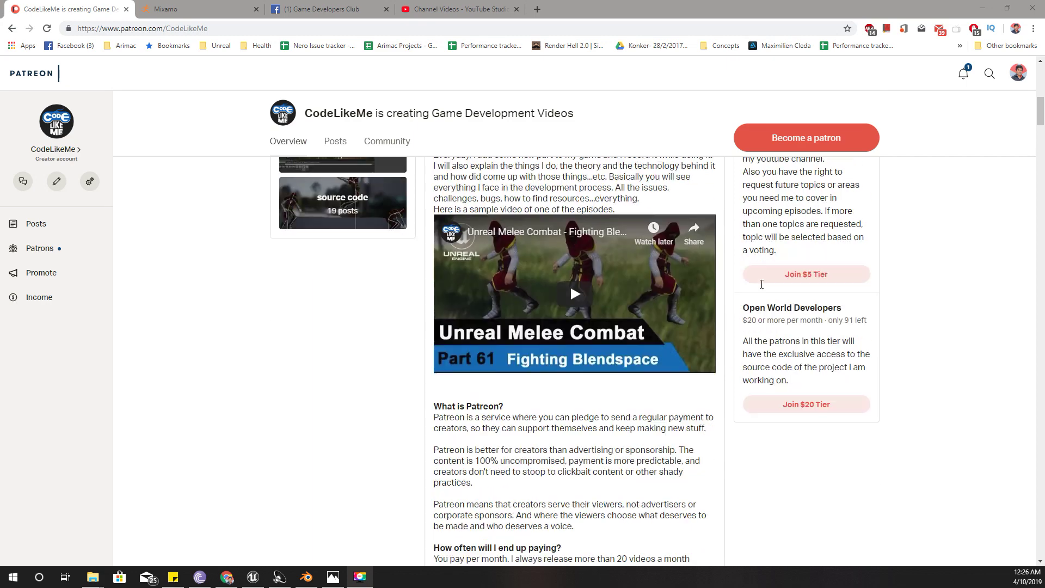
pyautogui.scroll(5, 761, 284)
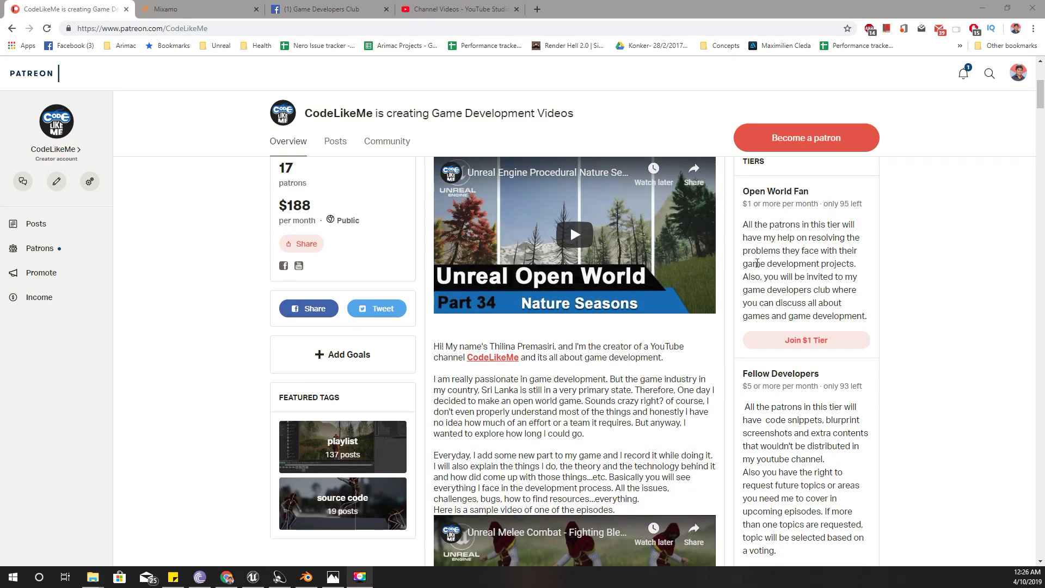